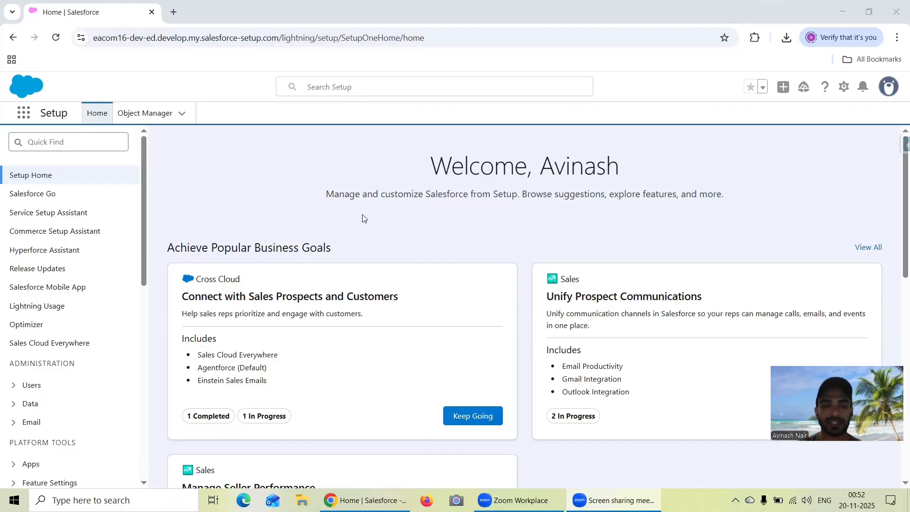
Step: Open the Data Export tool of Salesforce Inspector Advanced in a new browser tab and switch to it
{"action": "left_click", "coordinate": [904, 146]}
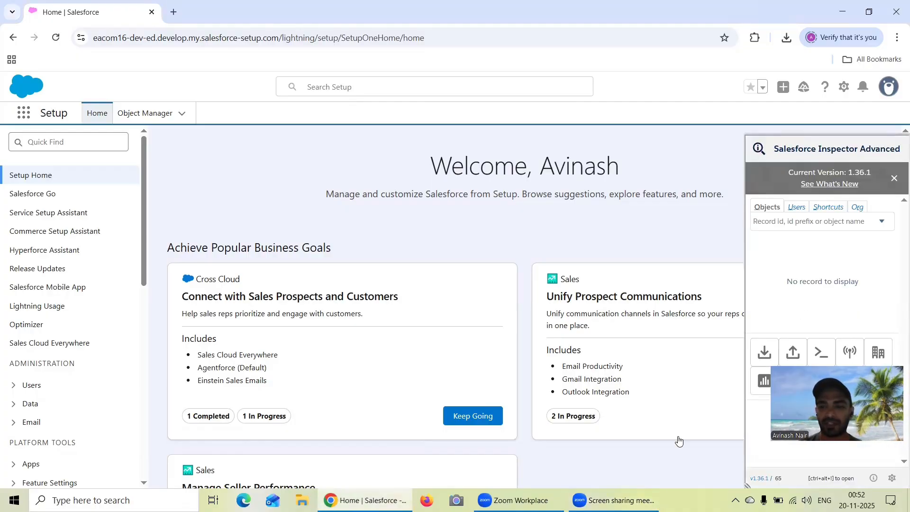
{"action": "right_click", "coordinate": [763, 355]}
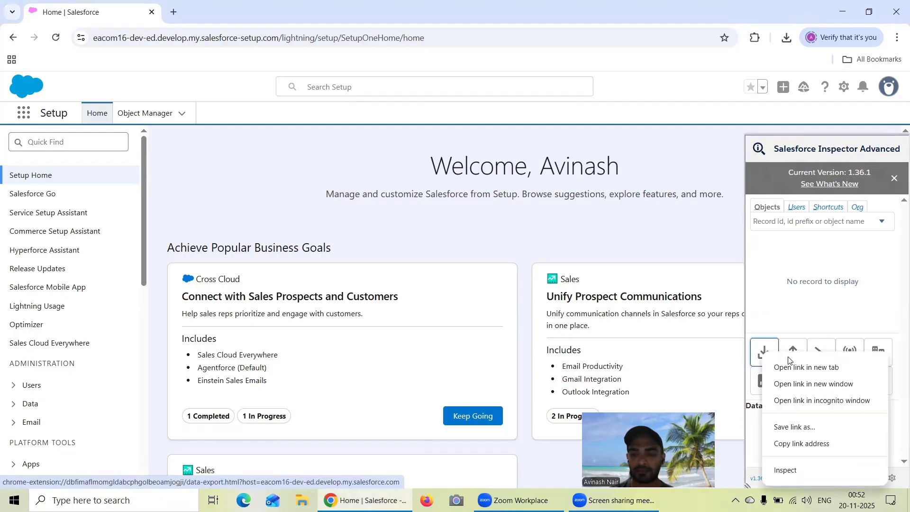
{"action": "left_click", "coordinate": [796, 368]}
{"action": "left_click", "coordinate": [197, 12]}
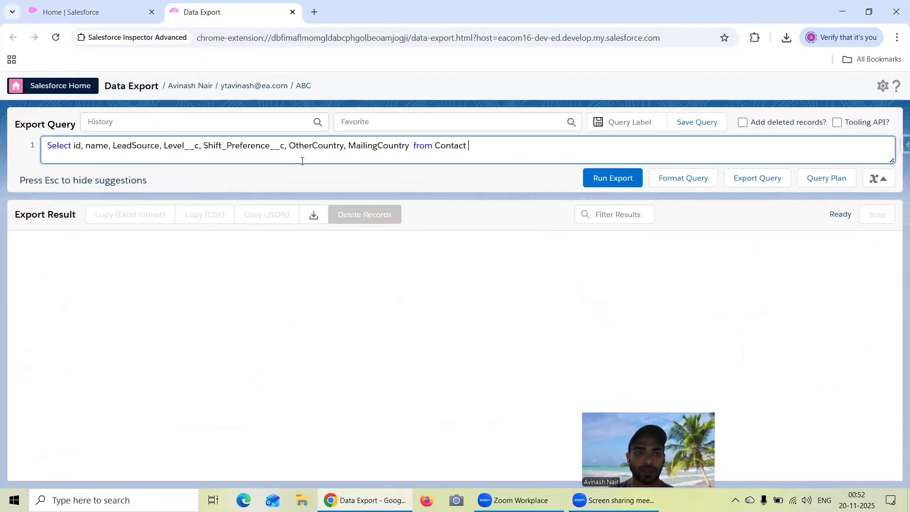
Step: Replace the export query with "Select id from Lead" and run the export
{"action": "left_click_drag", "start_coordinate": [499, 145], "coordinate": [79, 144]}
{"action": "key", "text": "BackSpace"}
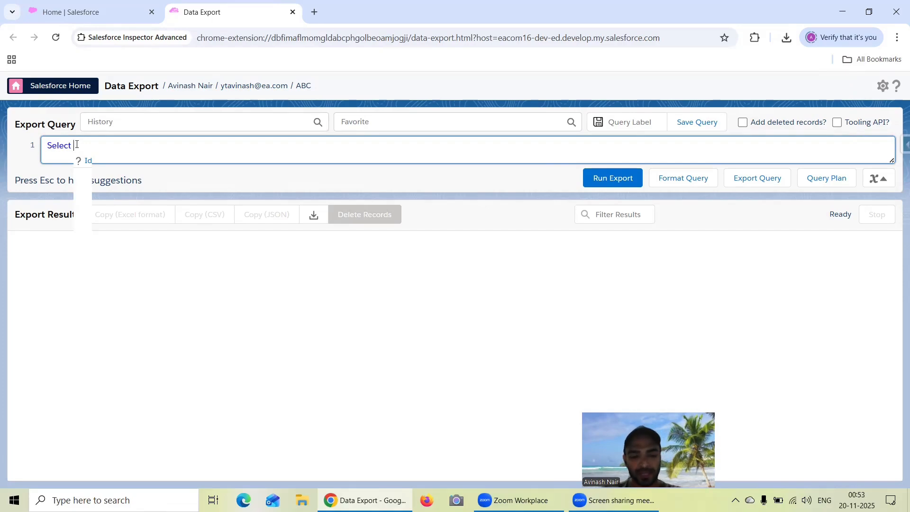
{"action": "type", "text": "id "}
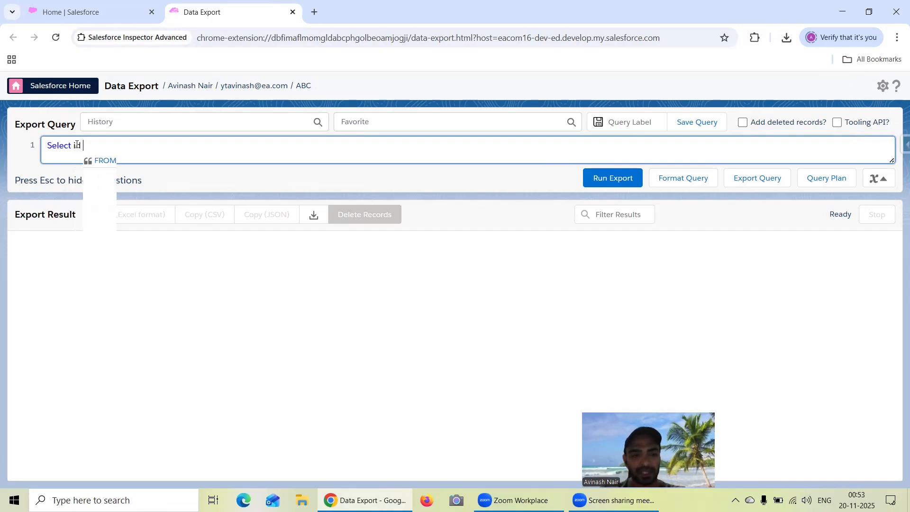
{"action": "type", "text": "from Lead"}
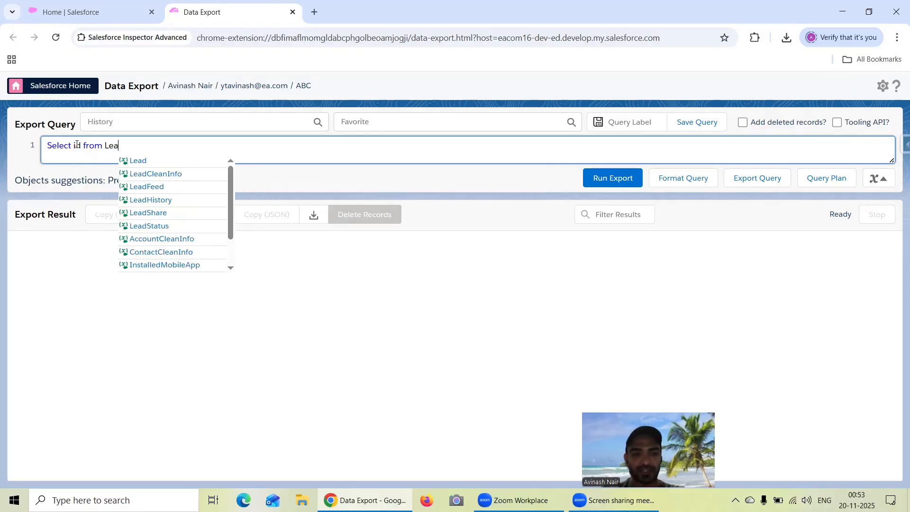
{"action": "left_click", "coordinate": [582, 184]}
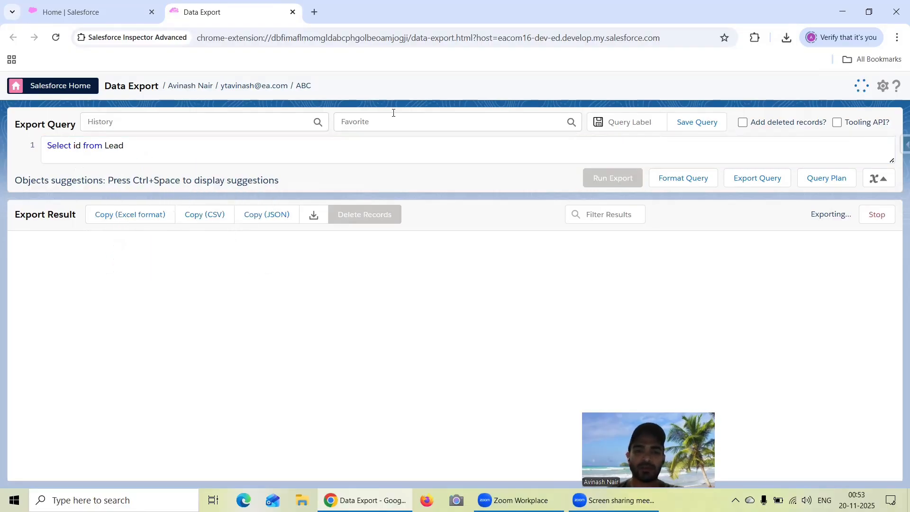
Step: Return to the Salesforce org, find the Leads item through the App Launcher, and open a new lead form
{"action": "left_click", "coordinate": [95, 12]}
{"action": "left_click", "coordinate": [27, 117]}
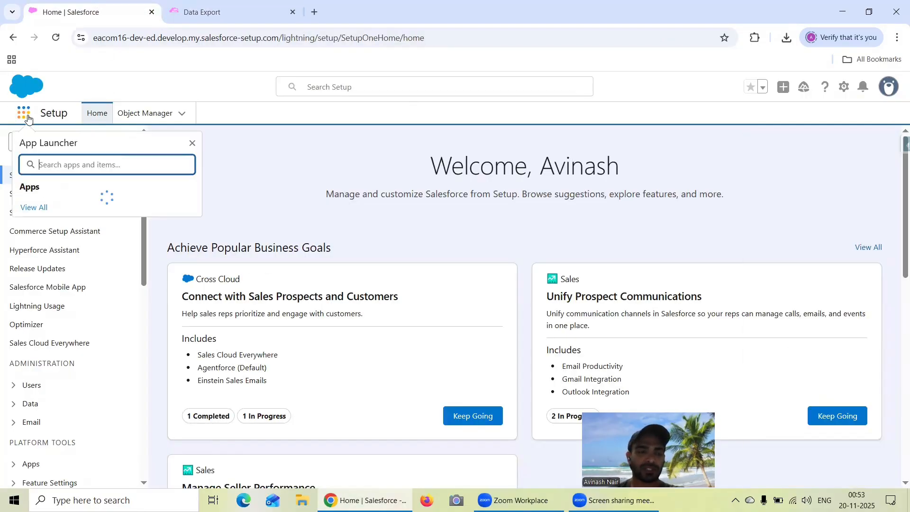
{"action": "type", "text": "Lead"}
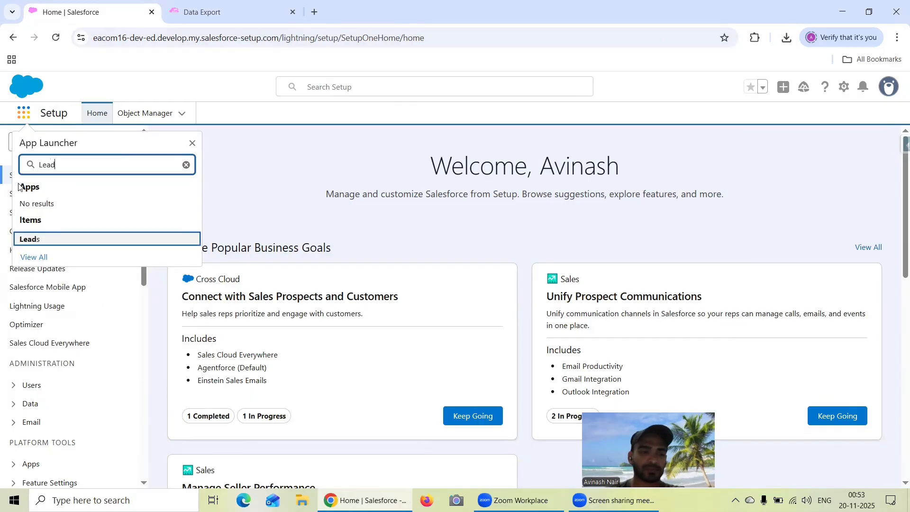
{"action": "left_click", "coordinate": [45, 238]}
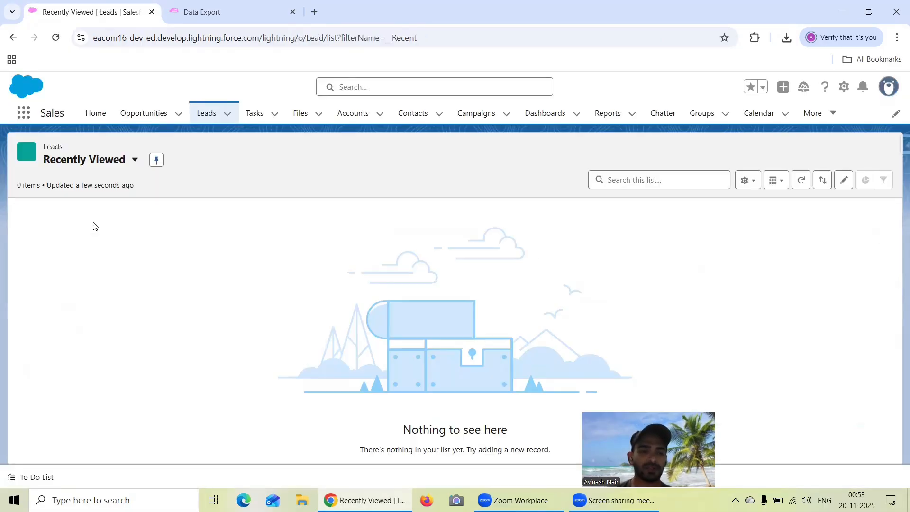
{"action": "left_click", "coordinate": [586, 156]}
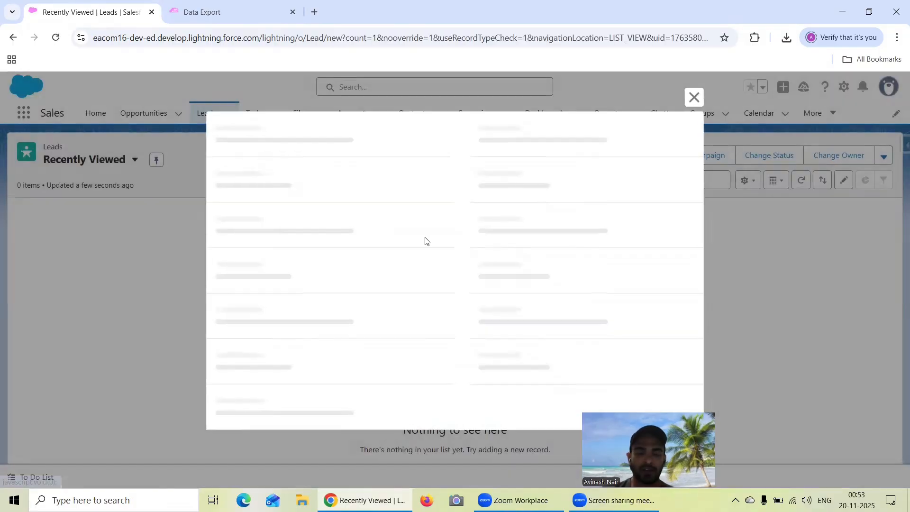
Step: Examine the new lead form's fields from the name section to Additional Information, including the Industry, Rating and Primary picklists
{"action": "scroll", "coordinate": [525, 248], "scroll_direction": "down", "scroll_amount": 3}
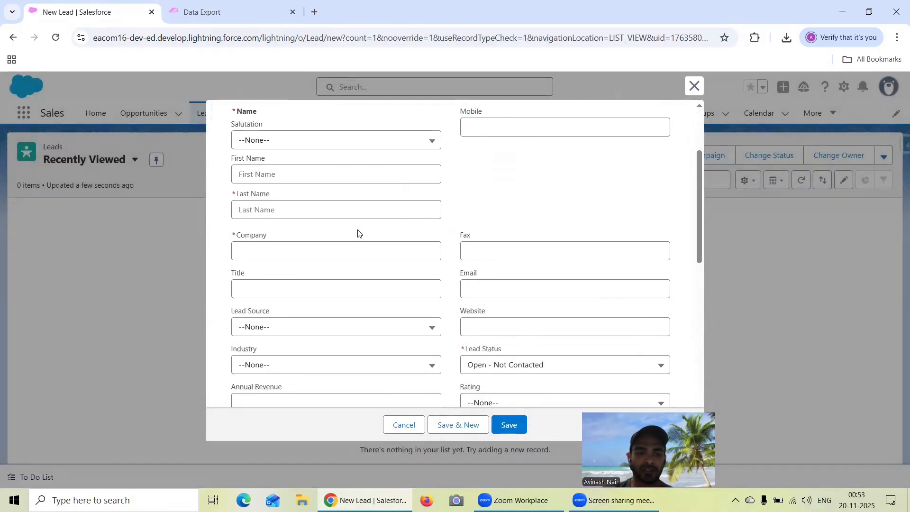
{"action": "scroll", "coordinate": [403, 248], "scroll_direction": "down", "scroll_amount": 1}
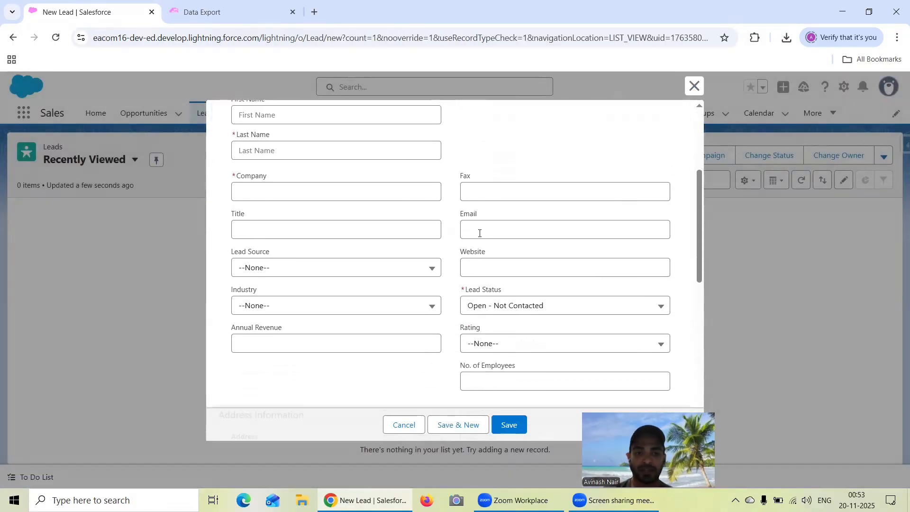
{"action": "scroll", "coordinate": [586, 237], "scroll_direction": "down", "scroll_amount": 1}
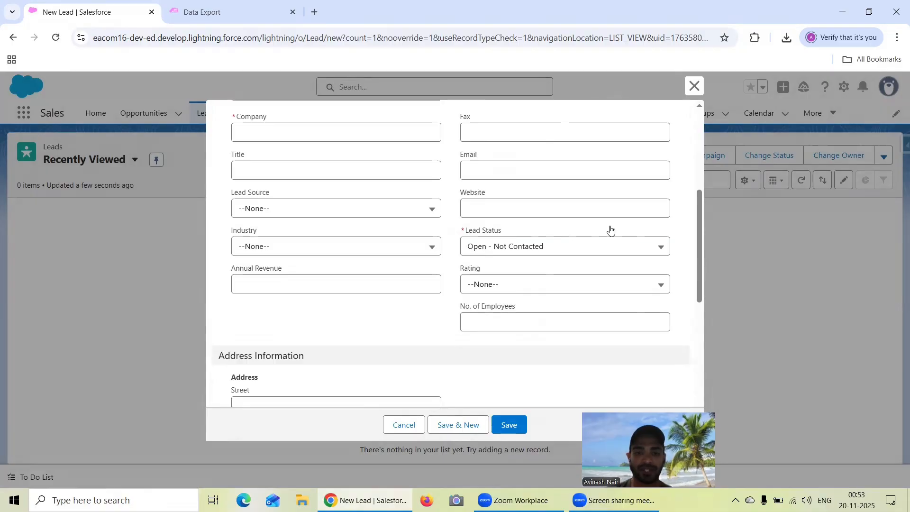
{"action": "left_click", "coordinate": [376, 251]}
{"action": "left_click", "coordinate": [377, 253]}
{"action": "scroll", "coordinate": [559, 251], "scroll_direction": "down", "scroll_amount": 1}
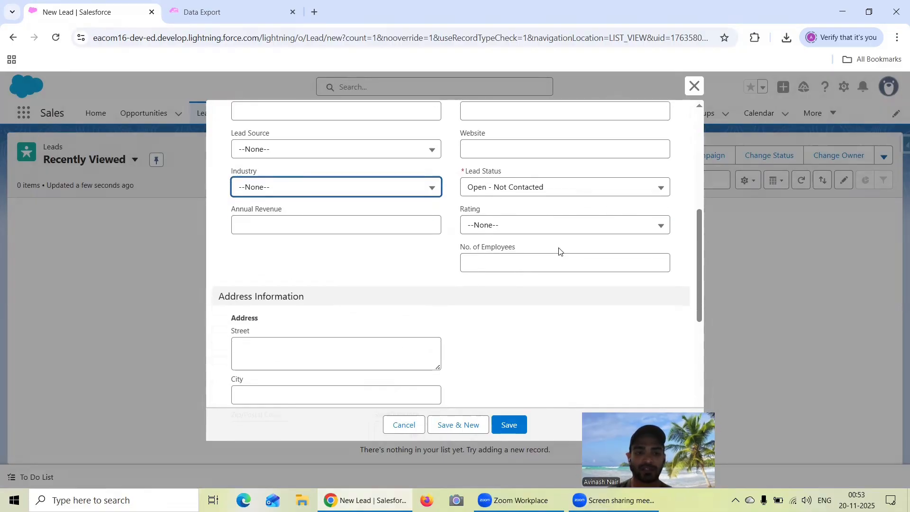
{"action": "scroll", "coordinate": [611, 245], "scroll_direction": "down", "scroll_amount": 2}
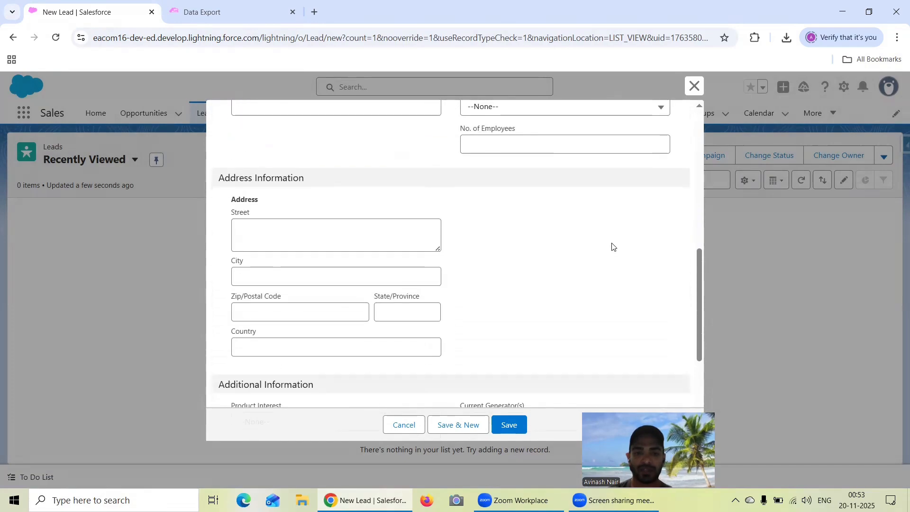
{"action": "scroll", "coordinate": [585, 215], "scroll_direction": "up", "scroll_amount": 2}
{"action": "left_click", "coordinate": [532, 231]}
{"action": "left_click", "coordinate": [531, 232]}
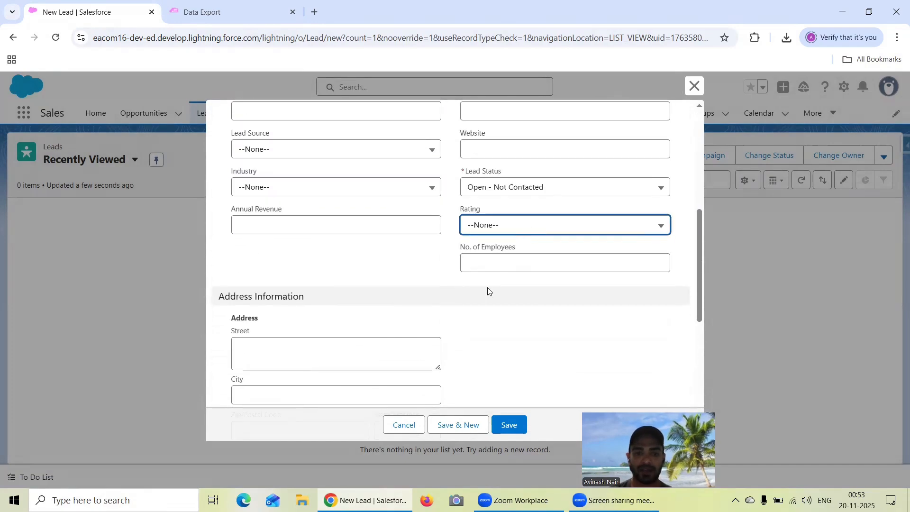
{"action": "scroll", "coordinate": [519, 293], "scroll_direction": "down", "scroll_amount": 5}
{"action": "scroll", "coordinate": [522, 294], "scroll_direction": "up", "scroll_amount": 4}
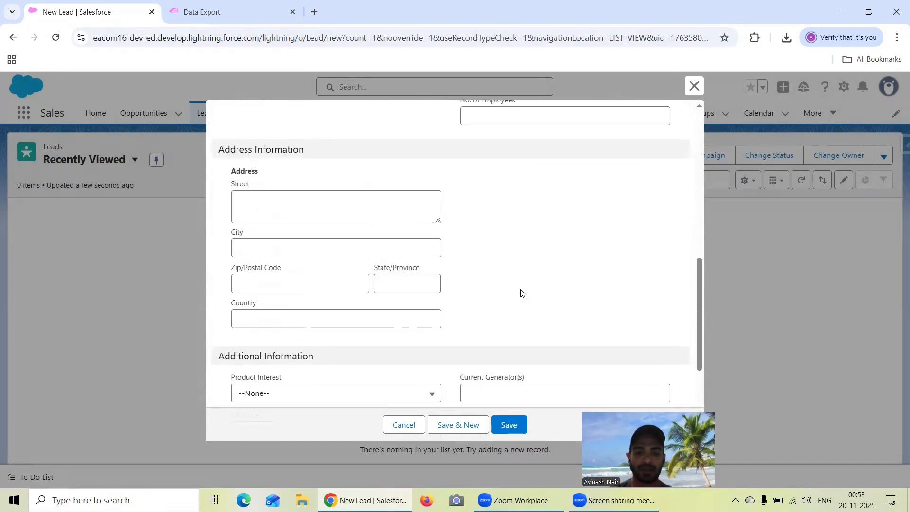
{"action": "scroll", "coordinate": [521, 294], "scroll_direction": "down", "scroll_amount": 4}
{"action": "scroll", "coordinate": [521, 293], "scroll_direction": "up", "scroll_amount": 1}
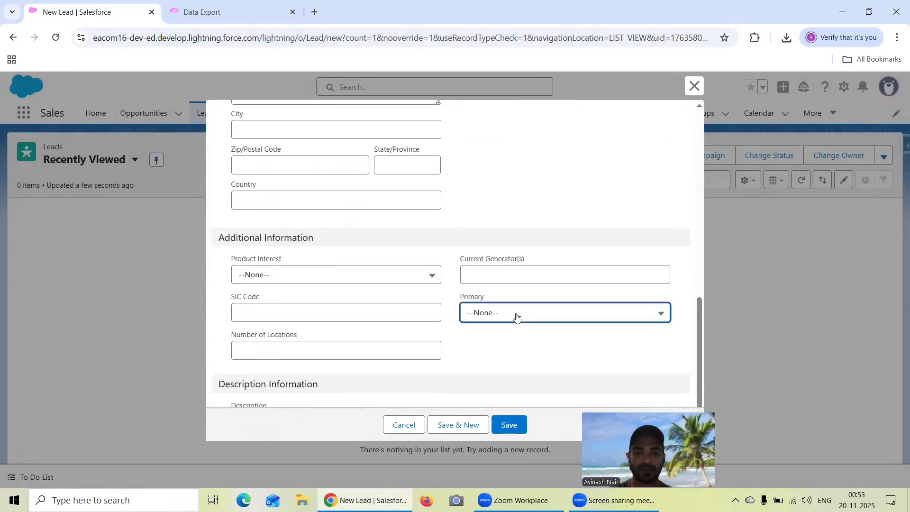
{"action": "left_click", "coordinate": [516, 317]}
{"action": "left_click", "coordinate": [476, 307]}
{"action": "scroll", "coordinate": [474, 301], "scroll_direction": "up", "scroll_amount": 8}
{"action": "scroll", "coordinate": [473, 301], "scroll_direction": "up", "scroll_amount": 3}
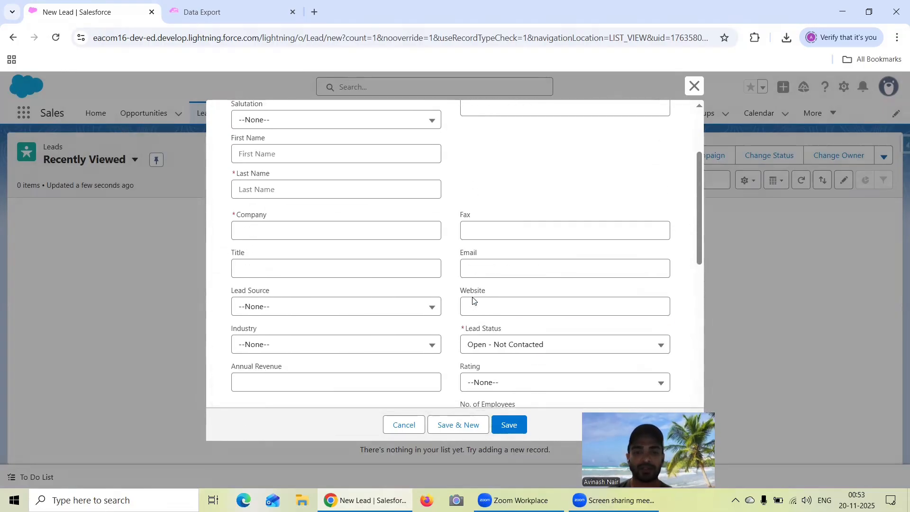
{"action": "scroll", "coordinate": [479, 294], "scroll_direction": "down", "scroll_amount": 3}
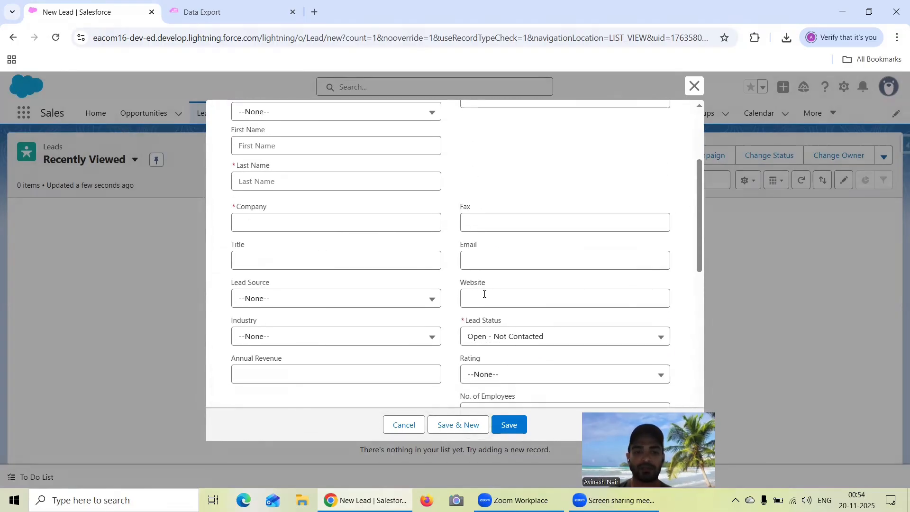
{"action": "scroll", "coordinate": [483, 287], "scroll_direction": "up", "scroll_amount": 3}
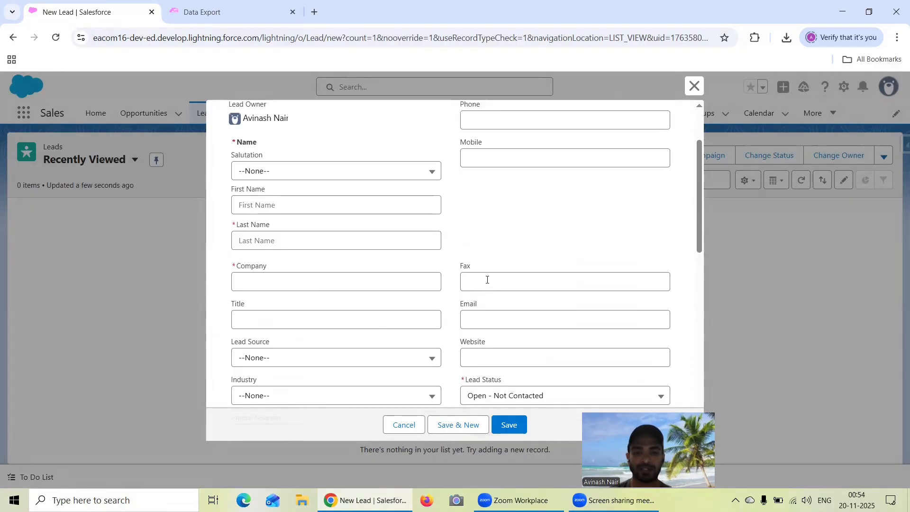
{"action": "scroll", "coordinate": [528, 274], "scroll_direction": "down", "scroll_amount": 2}
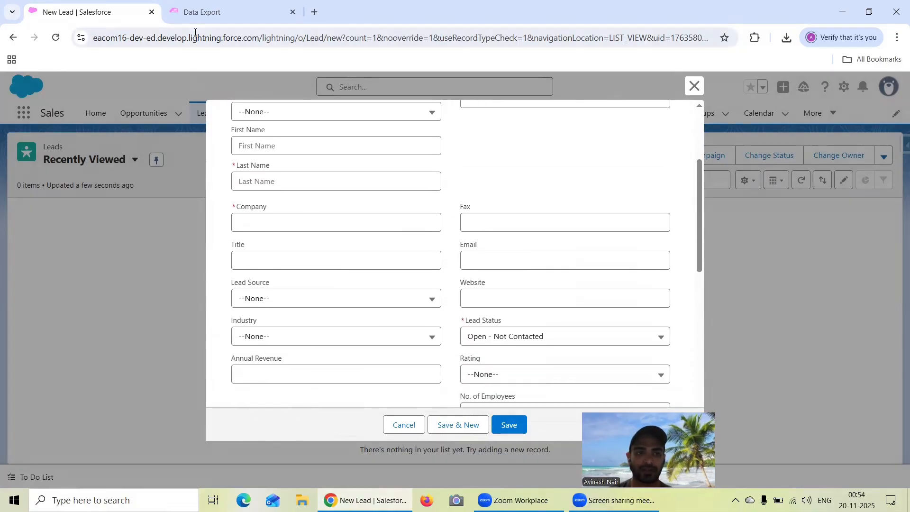
Step: In the Data Export query on Lead, add the fields Name, Company, LeadSource and Status after id
{"action": "left_click", "coordinate": [192, 13]}
{"action": "left_click", "coordinate": [82, 146]}
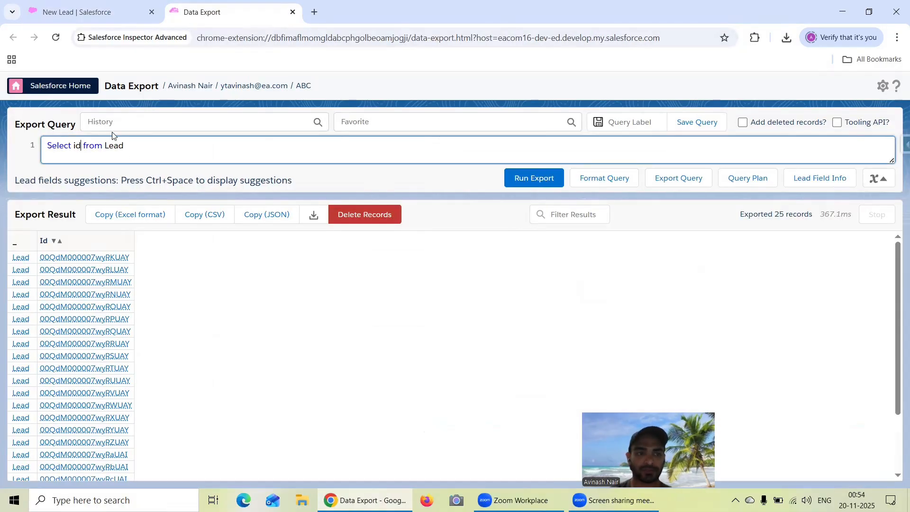
{"action": "type", "text": ", name"}
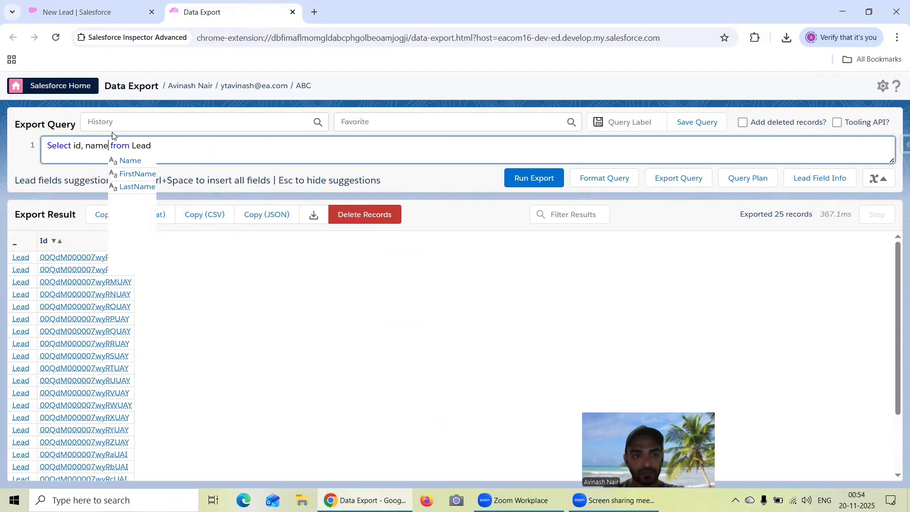
{"action": "left_click", "coordinate": [132, 160]}
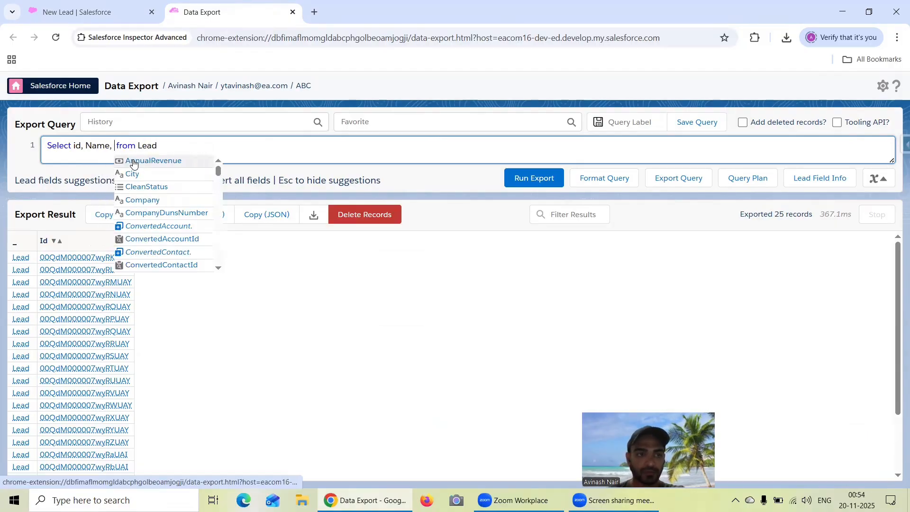
{"action": "type", "text": "Com"}
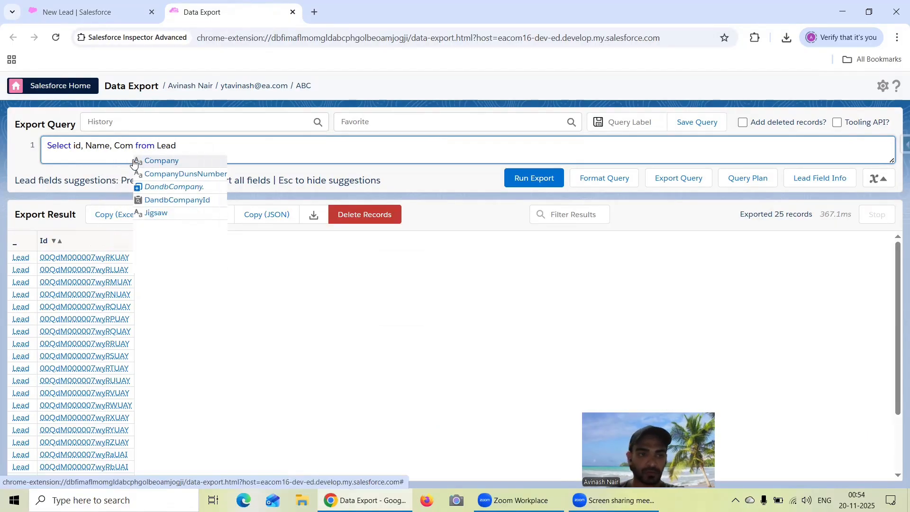
{"action": "left_click", "coordinate": [144, 159]}
{"action": "type", "text": "Lead"}
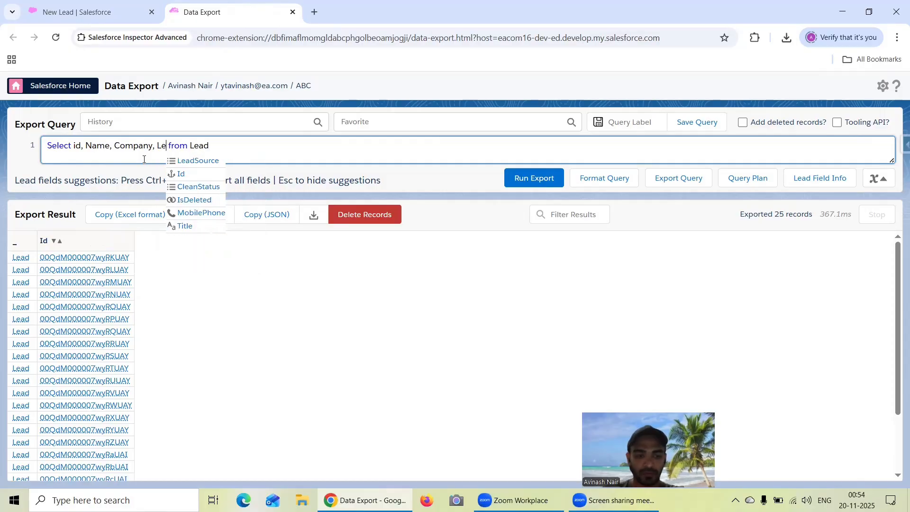
{"action": "left_click", "coordinate": [202, 161]}
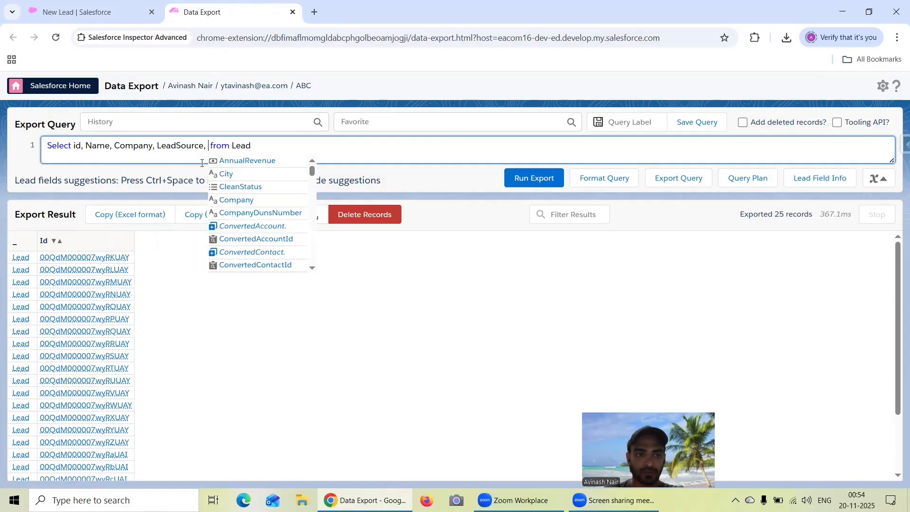
{"action": "type", "text": "Stat"}
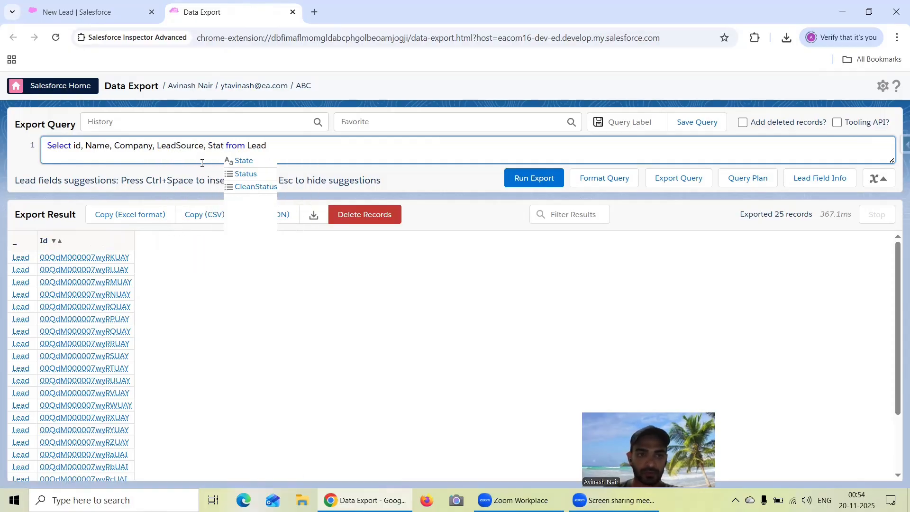
{"action": "left_click", "coordinate": [245, 175]}
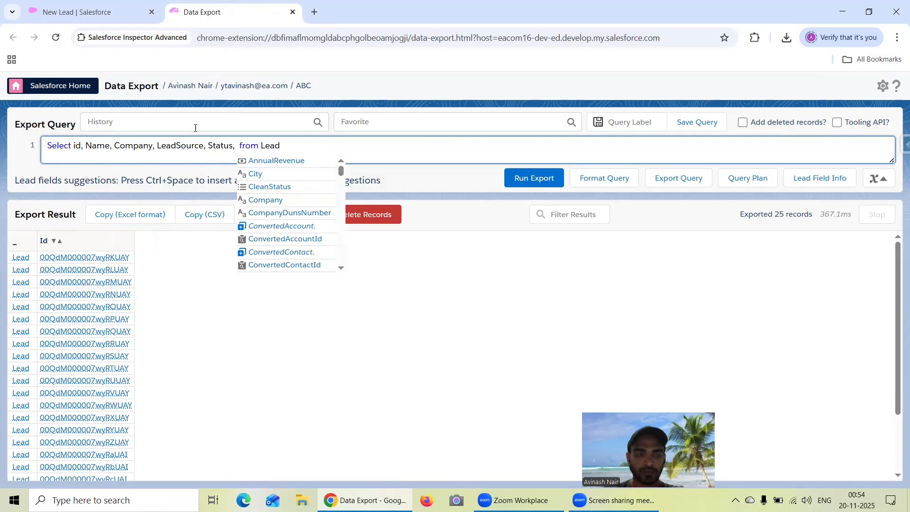
Step: Check the new lead form for further fields and add Industry after Status in the Lead export query
{"action": "left_click", "coordinate": [95, 17]}
{"action": "scroll", "coordinate": [404, 272], "scroll_direction": "down", "scroll_amount": 1}
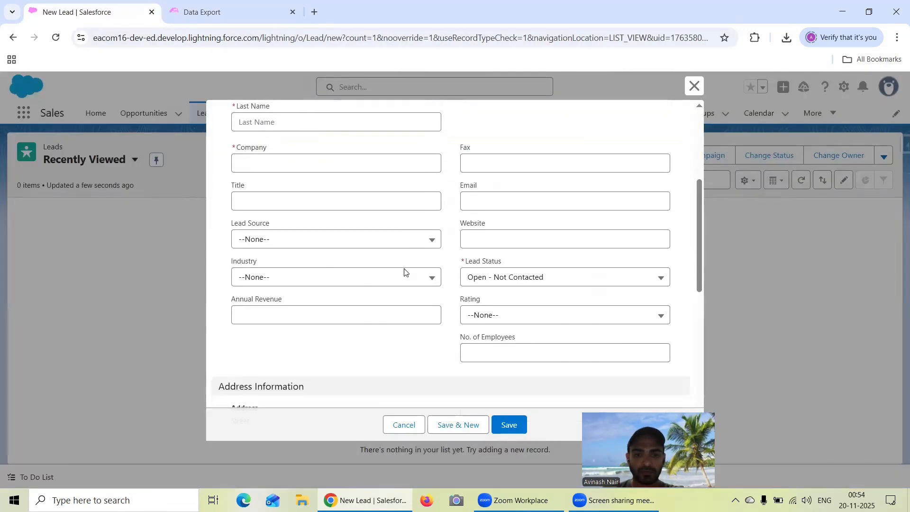
{"action": "left_click", "coordinate": [192, 15]}
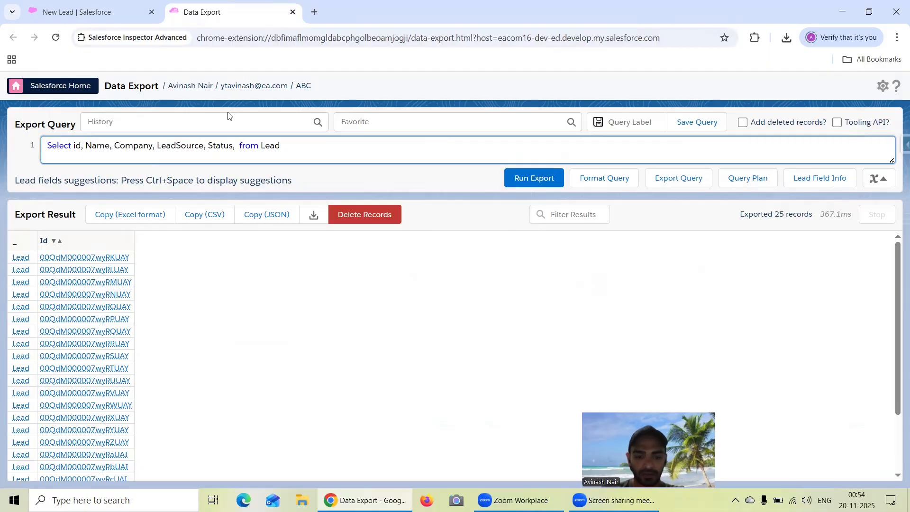
{"action": "type", "text": "Indus"}
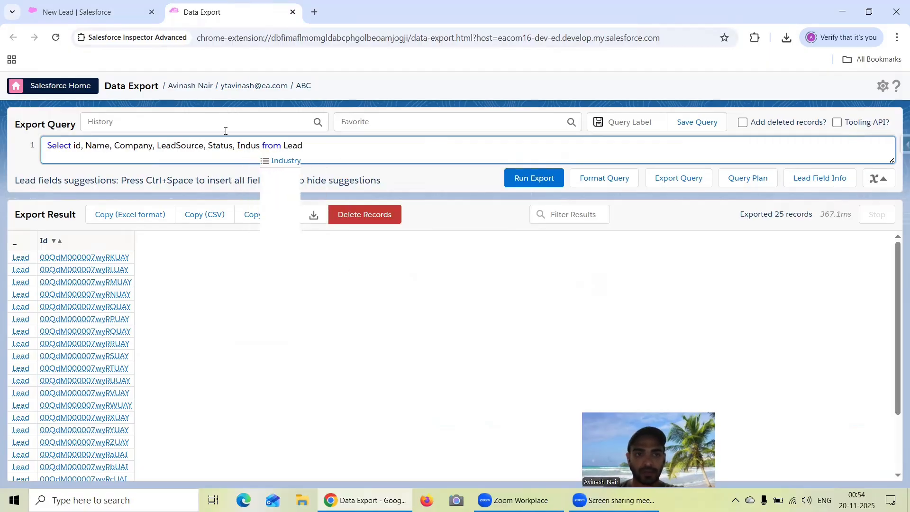
{"action": "left_click", "coordinate": [279, 161]}
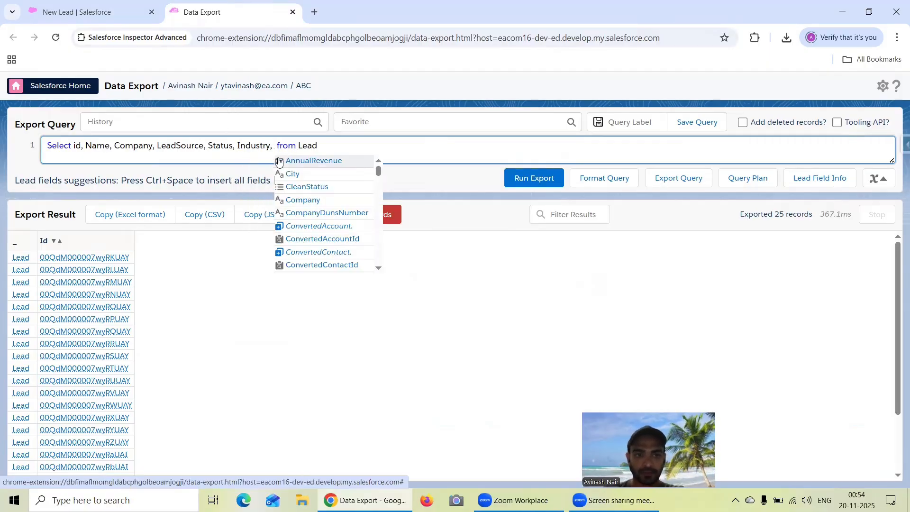
Step: Add the AnnualRevenue and Rating fields after Industry in the Lead query and run the export
{"action": "left_click", "coordinate": [280, 161]}
{"action": "type", "text": "Ra"}
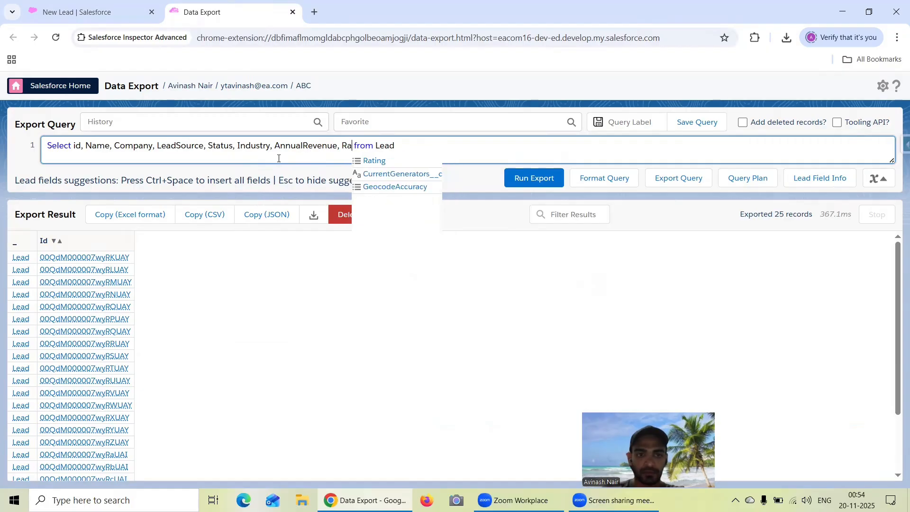
{"action": "left_click", "coordinate": [374, 160]}
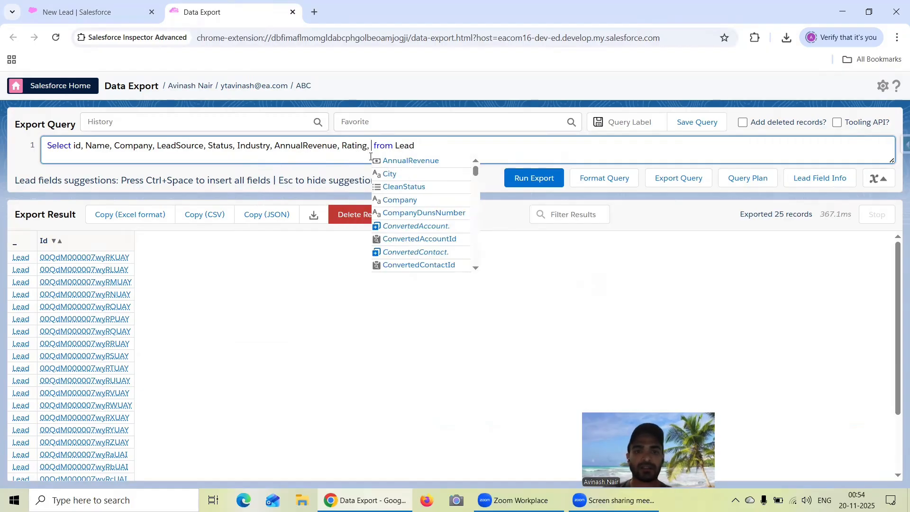
{"action": "left_click", "coordinate": [518, 179]}
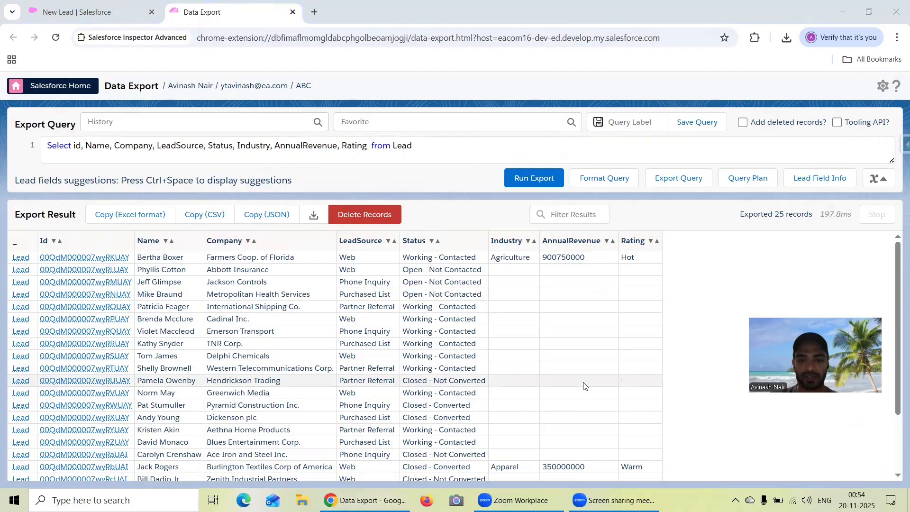
Step: Review the exported lead records, checking the Status, Industry, AnnualRevenue and Rating columns through the end of the list
{"action": "scroll", "coordinate": [581, 381], "scroll_direction": "down", "scroll_amount": 3}
{"action": "scroll", "coordinate": [576, 374], "scroll_direction": "up", "scroll_amount": 3}
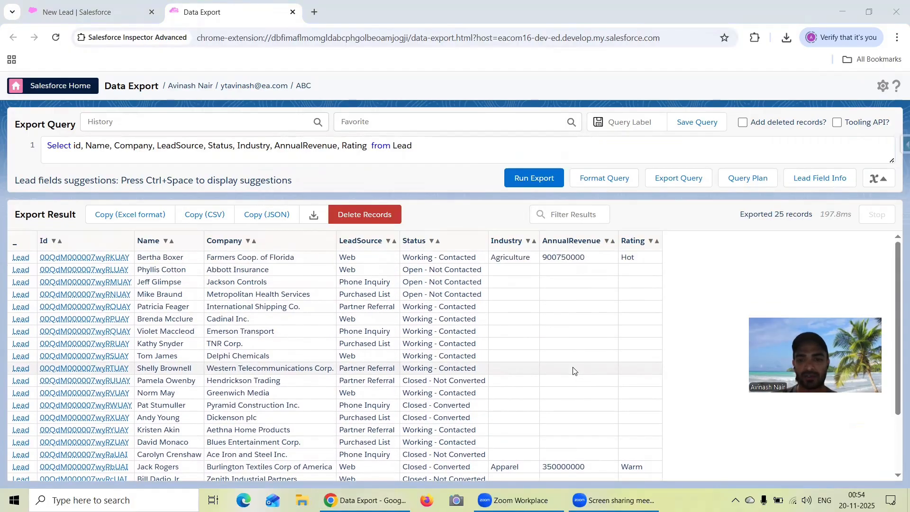
{"action": "scroll", "coordinate": [564, 372], "scroll_direction": "down", "scroll_amount": 3}
{"action": "scroll", "coordinate": [557, 375], "scroll_direction": "up", "scroll_amount": 2}
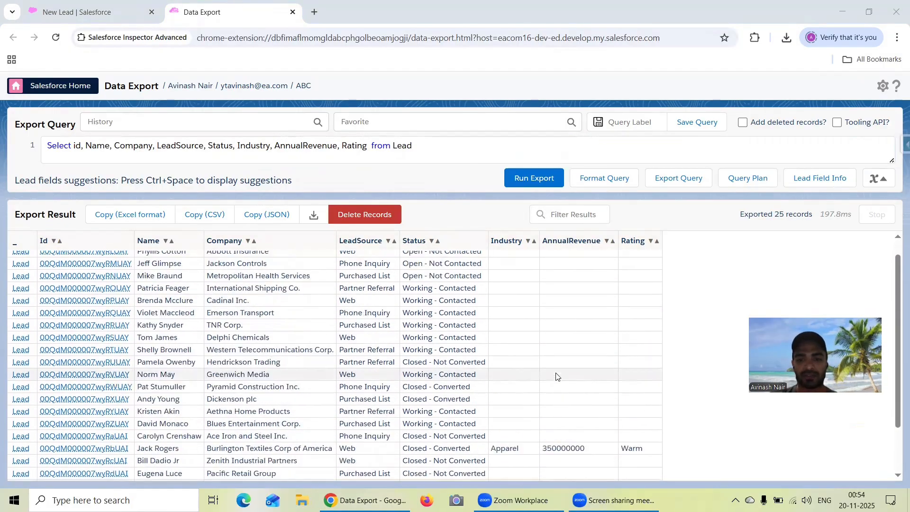
{"action": "scroll", "coordinate": [557, 376], "scroll_direction": "up", "scroll_amount": 1}
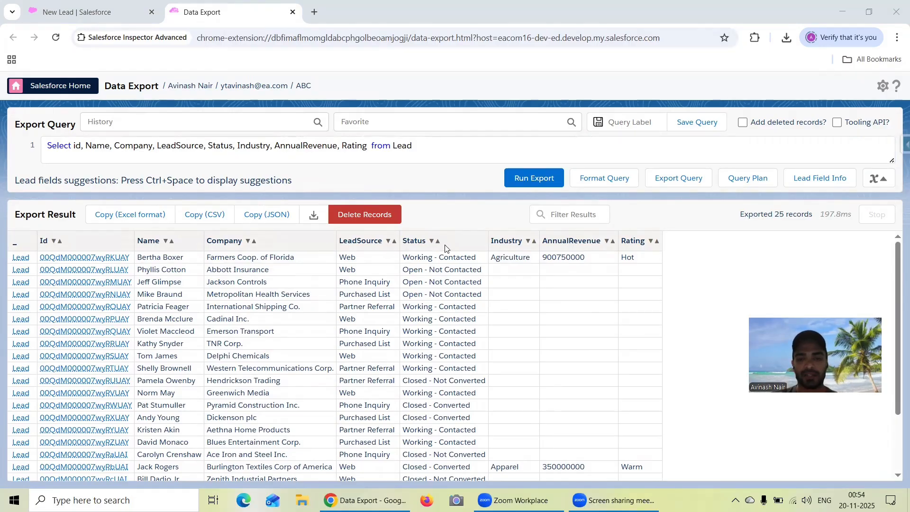
{"action": "scroll", "coordinate": [666, 329], "scroll_direction": "down", "scroll_amount": 3}
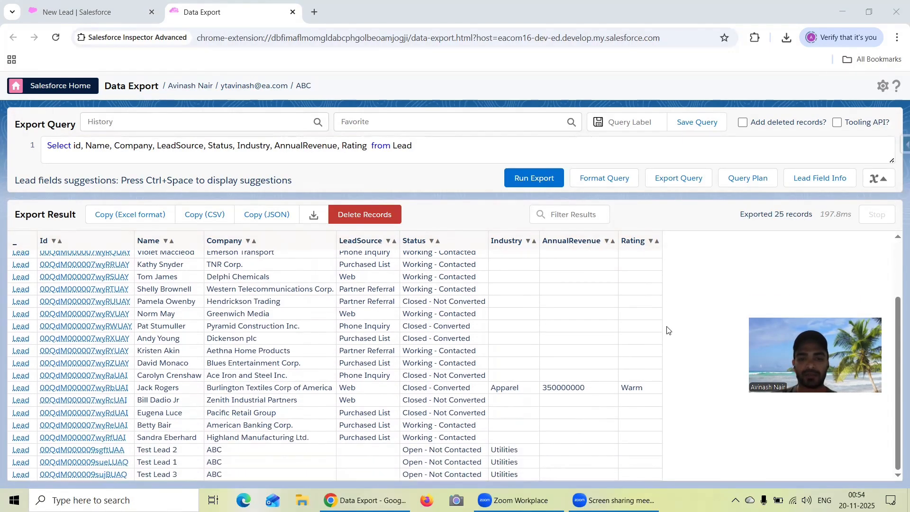
{"action": "scroll", "coordinate": [668, 330], "scroll_direction": "up", "scroll_amount": 3}
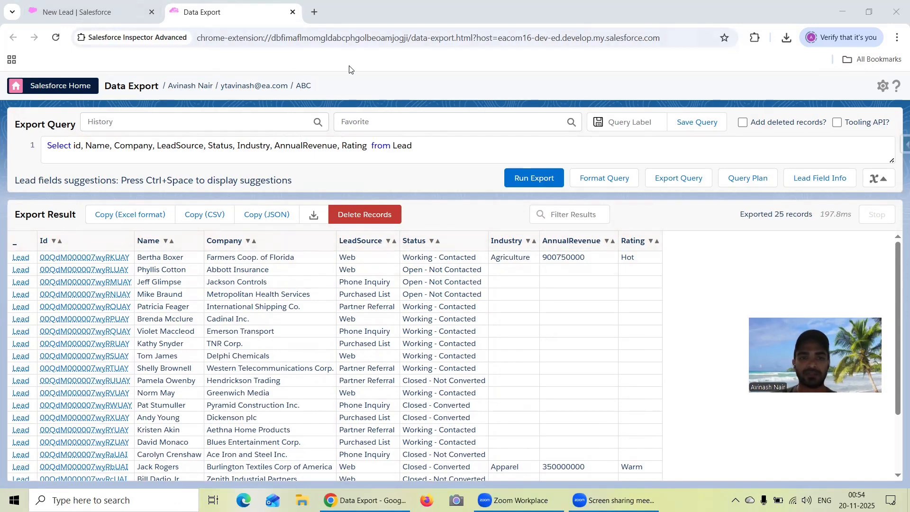
Step: Return to the Salesforce org, discard the new lead form, and open Analytics Studio through the App Launcher
{"action": "left_click", "coordinate": [94, 8]}
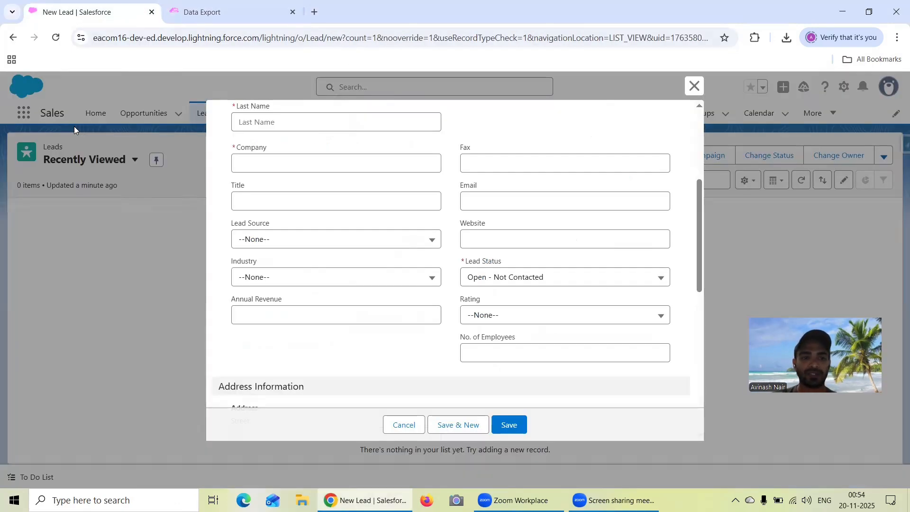
{"action": "left_click", "coordinate": [693, 85]}
{"action": "left_click", "coordinate": [24, 112]}
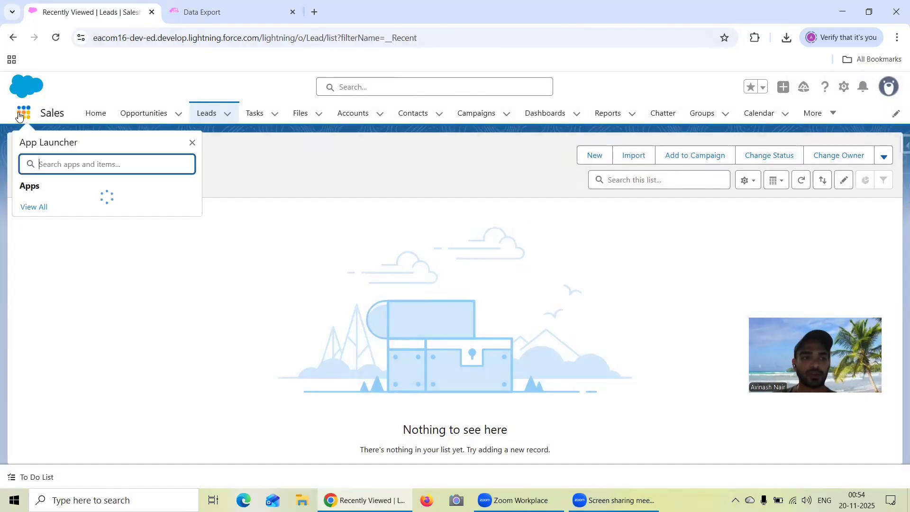
{"action": "left_click", "coordinate": [61, 207]}
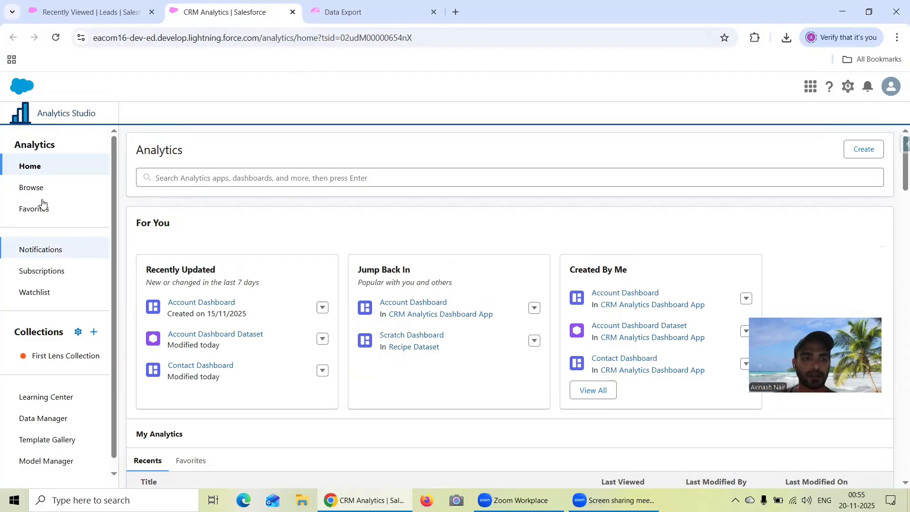
Step: Go through Data Manager to the dataflows and recipes list and open the Free Session 27 recipe
{"action": "left_click", "coordinate": [44, 418]}
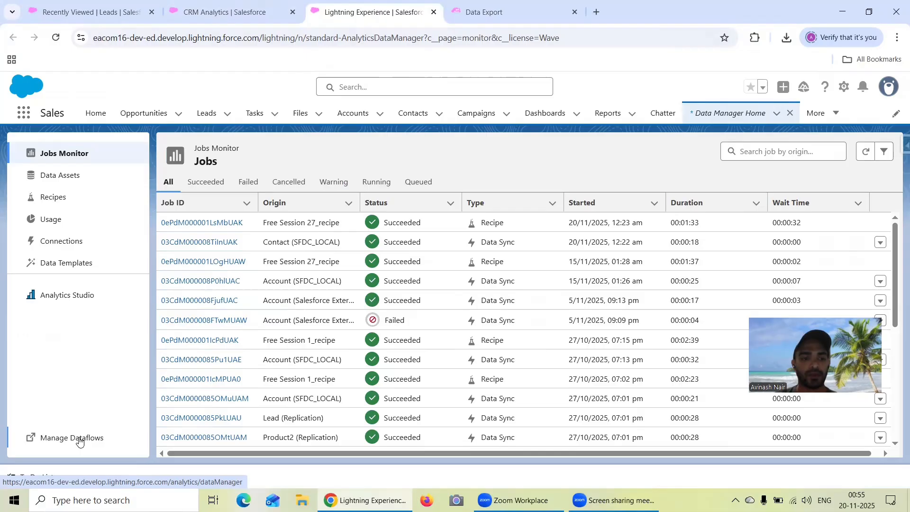
{"action": "left_click", "coordinate": [79, 438]}
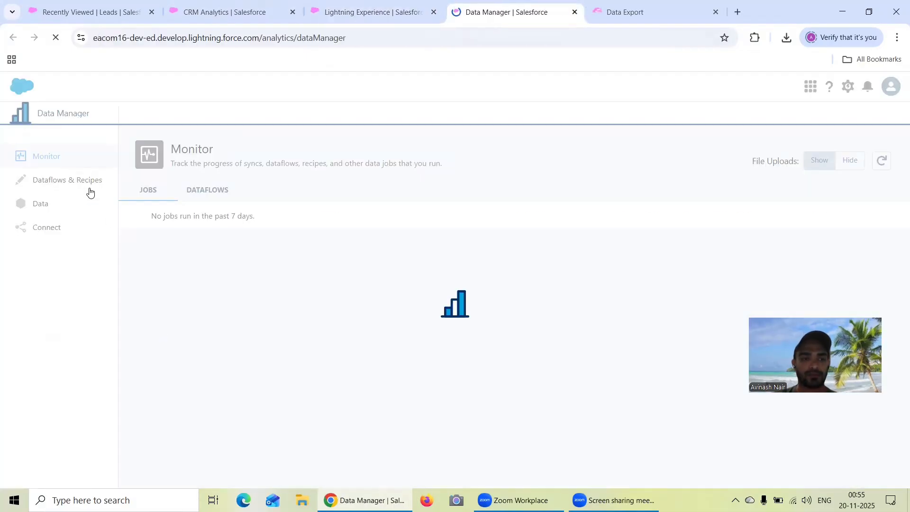
{"action": "left_click", "coordinate": [86, 188]}
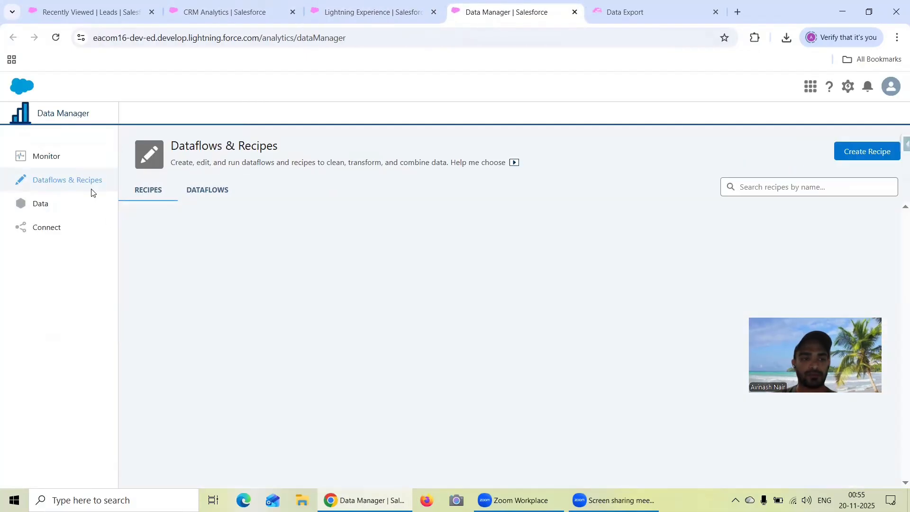
{"action": "left_click", "coordinate": [175, 234]}
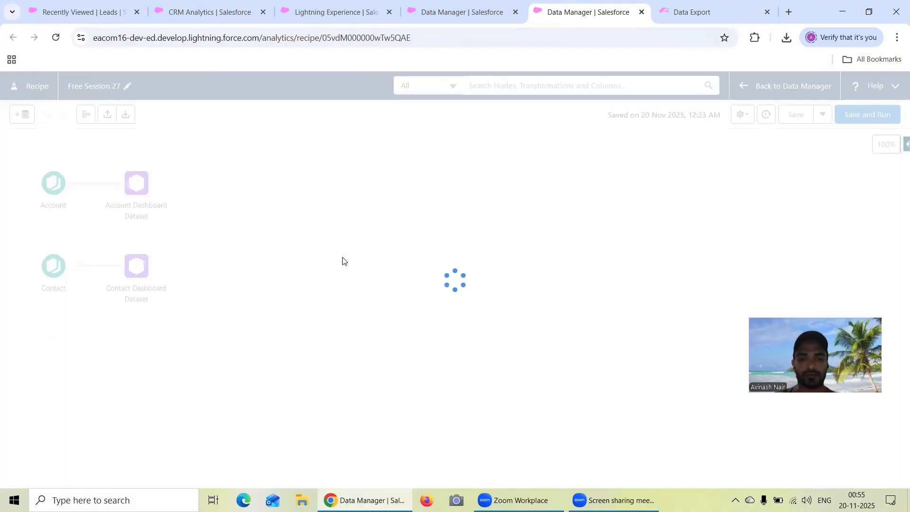
Step: Start adding input data to the recipe and limit the sources to Salesforce Objects only
{"action": "left_click", "coordinate": [22, 114]}
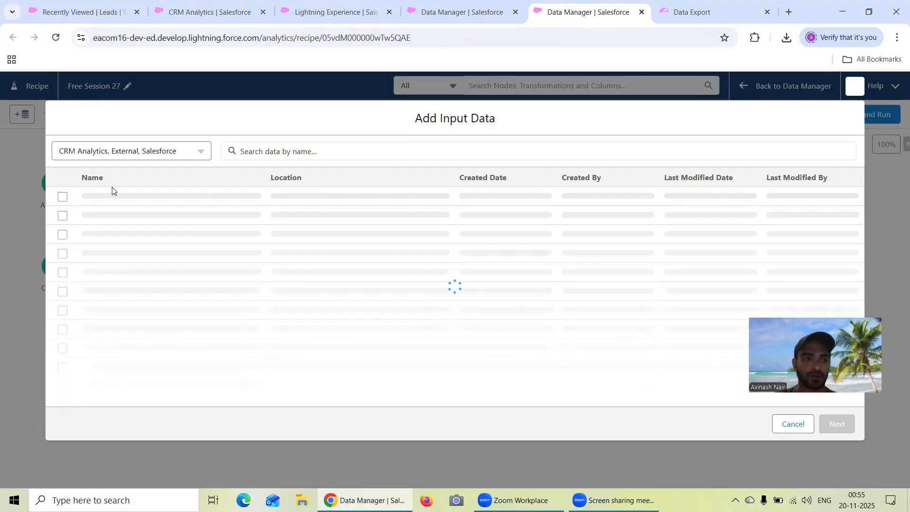
{"action": "left_click", "coordinate": [125, 151]}
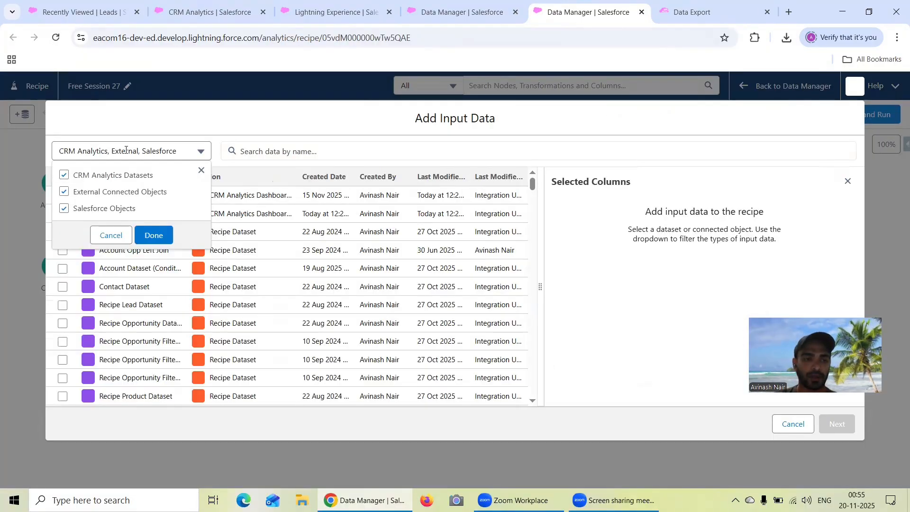
{"action": "left_click", "coordinate": [119, 191]}
{"action": "left_click", "coordinate": [122, 176]}
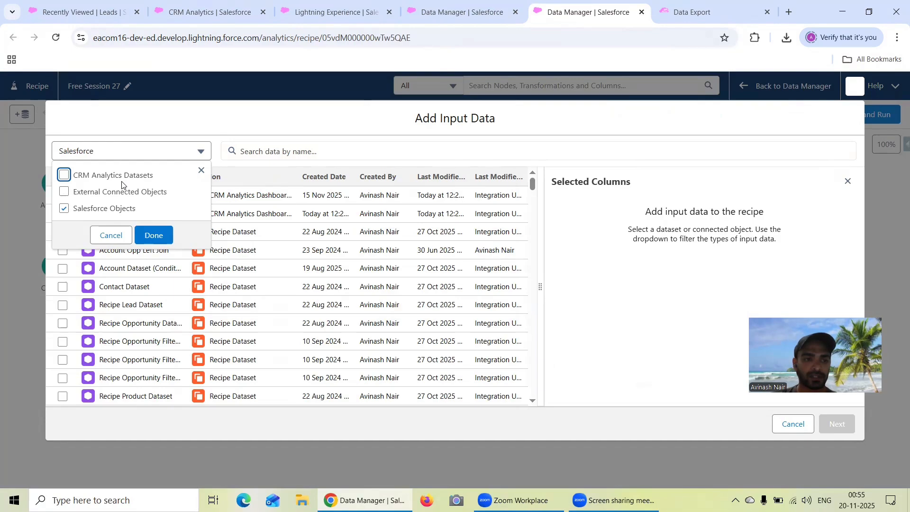
{"action": "left_click", "coordinate": [154, 235]}
Step: Search the input data for Lead and select the SFDC_LOCAL Lead object
{"action": "left_click", "coordinate": [303, 153]}
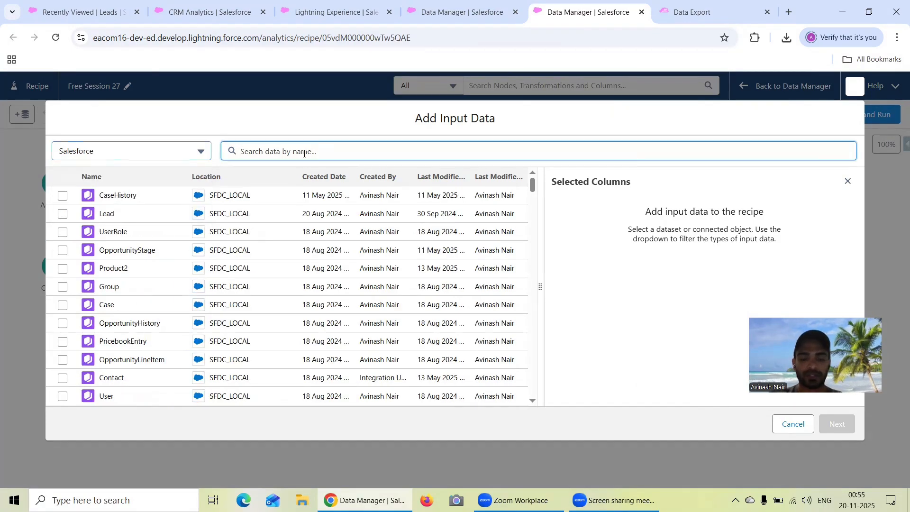
{"action": "type", "text": "Lead"}
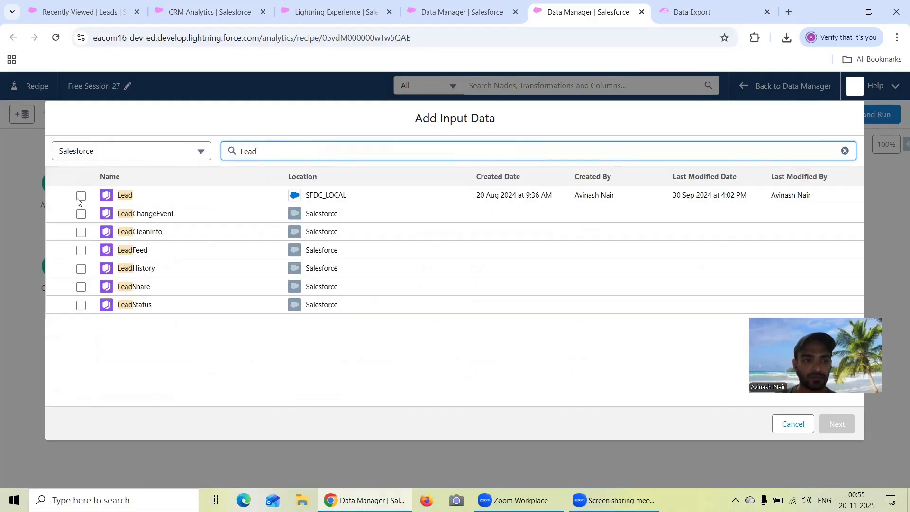
{"action": "left_click", "coordinate": [80, 197]}
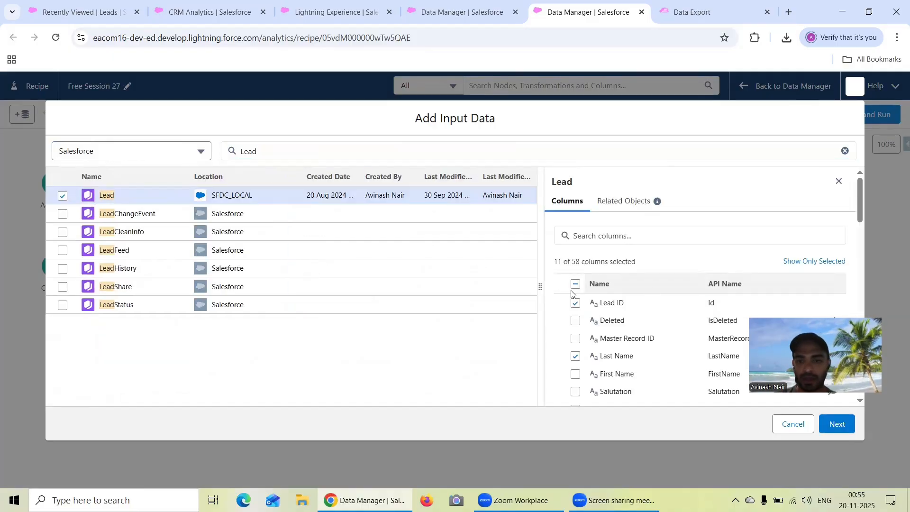
Step: Clear the preselected Lead columns and select only Lead ID, Full Name and Company
{"action": "left_click", "coordinate": [575, 284]}
{"action": "left_click", "coordinate": [574, 303]}
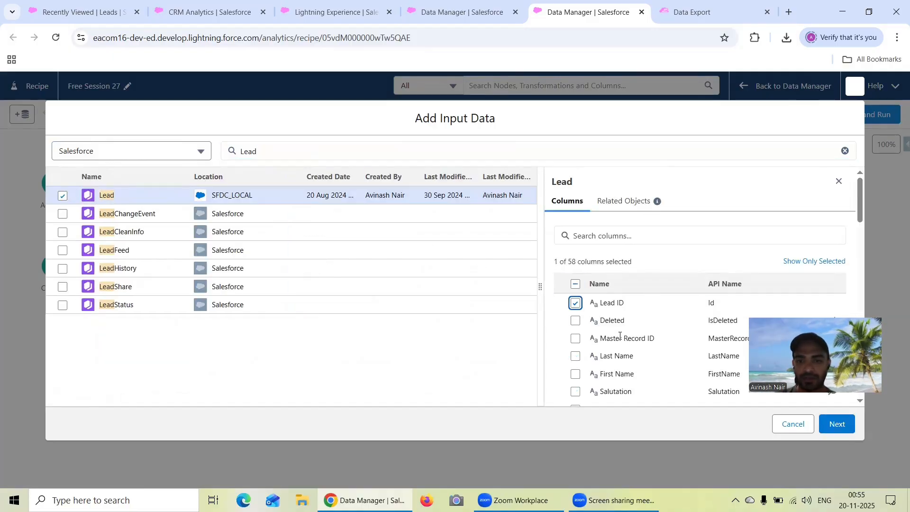
{"action": "scroll", "coordinate": [593, 374], "scroll_direction": "down", "scroll_amount": 1}
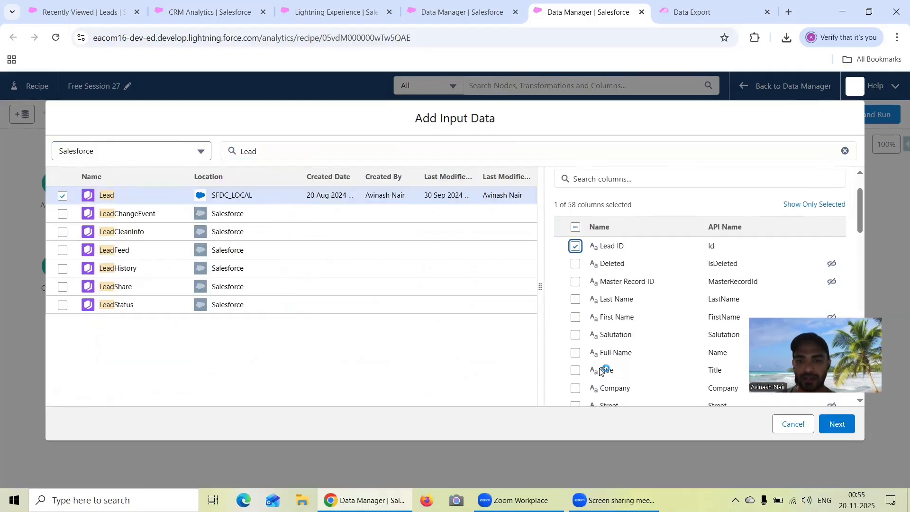
{"action": "left_click", "coordinate": [576, 351]}
{"action": "scroll", "coordinate": [601, 353], "scroll_direction": "down", "scroll_amount": 1}
{"action": "scroll", "coordinate": [600, 353], "scroll_direction": "down", "scroll_amount": 1}
{"action": "left_click", "coordinate": [576, 325]}
{"action": "scroll", "coordinate": [605, 346], "scroll_direction": "down", "scroll_amount": 2}
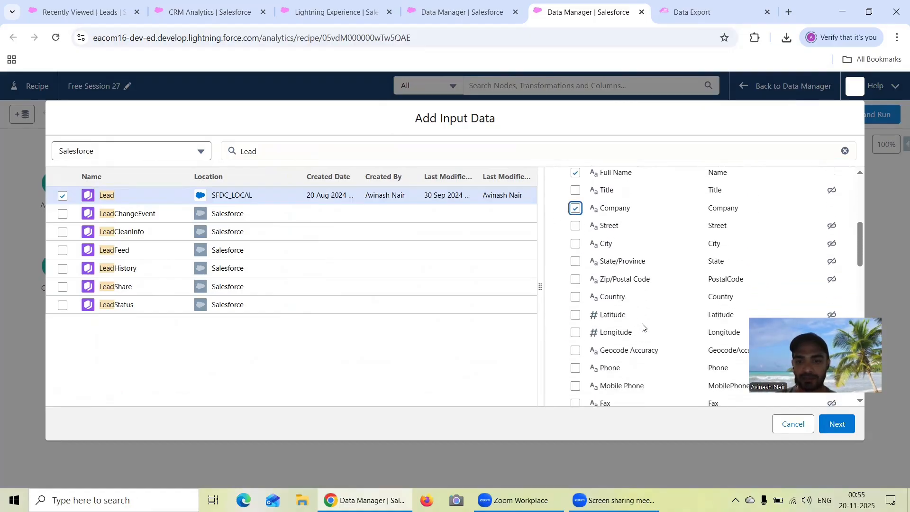
Step: In the Data Export query on Lead, add the Country field after Rating, run the export, and check the results
{"action": "left_click", "coordinate": [184, 11]}
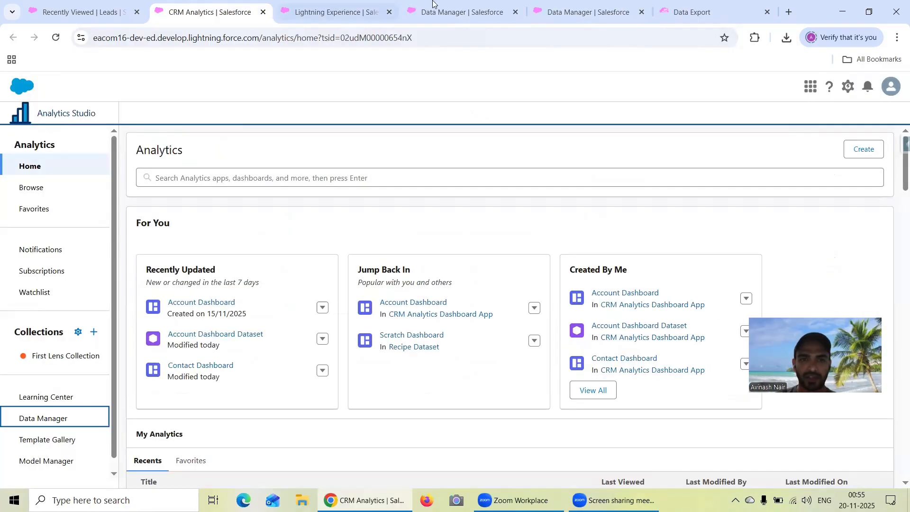
{"action": "left_click", "coordinate": [694, 12]}
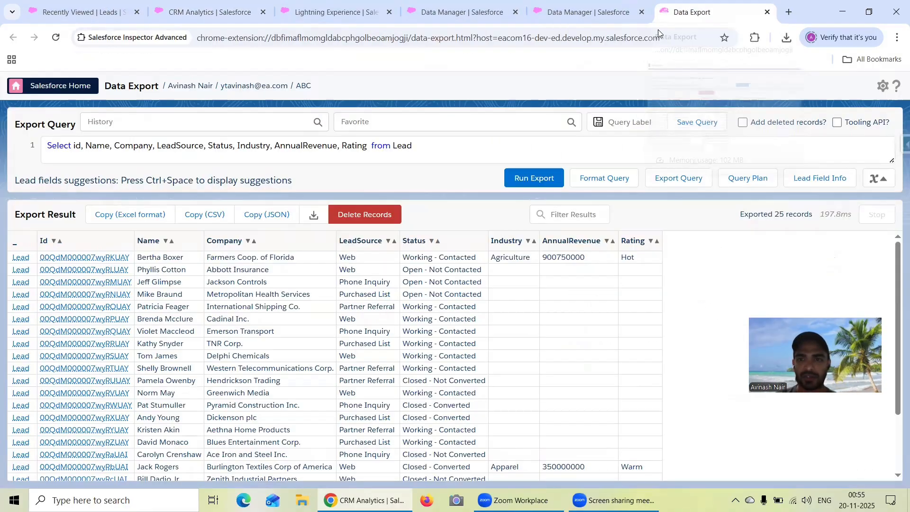
{"action": "left_click", "coordinate": [368, 146]}
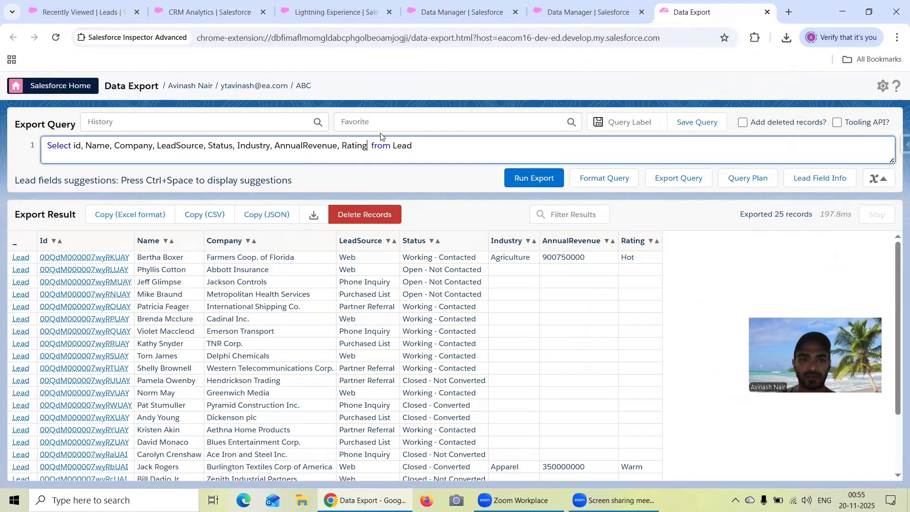
{"action": "type", "text": ", Coun"}
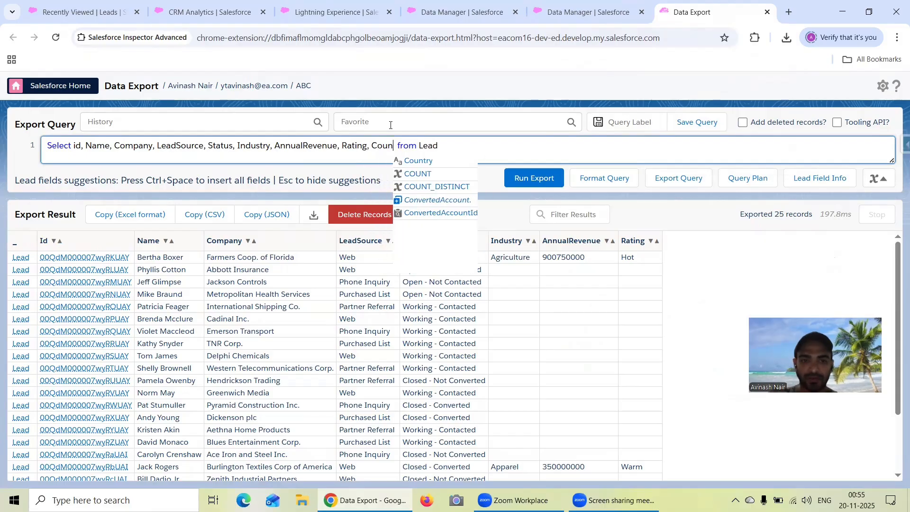
{"action": "left_click", "coordinate": [431, 164]}
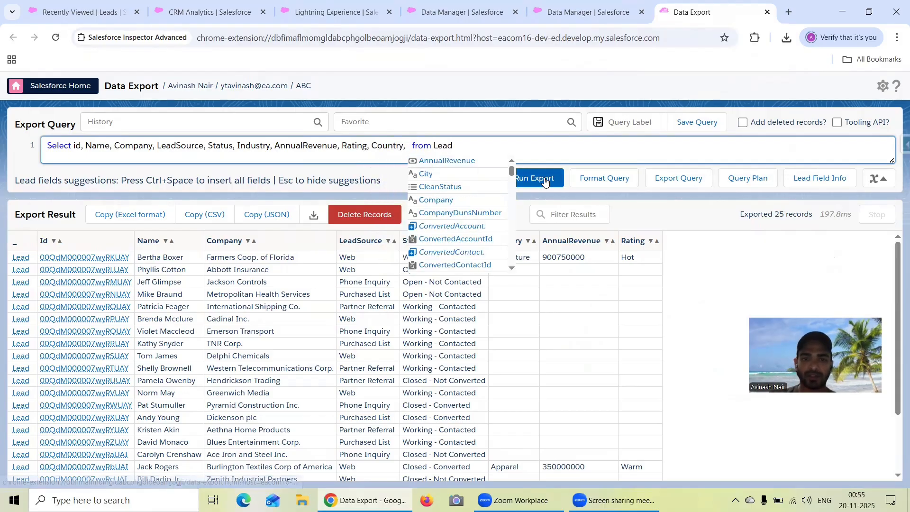
{"action": "key", "text": "BackSpace"}
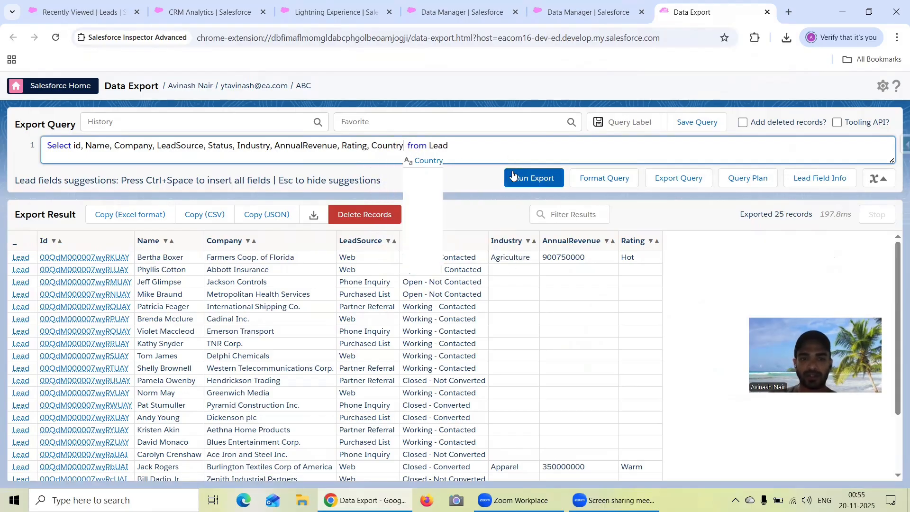
{"action": "left_click", "coordinate": [541, 173]}
{"action": "scroll", "coordinate": [680, 305], "scroll_direction": "down", "scroll_amount": 3}
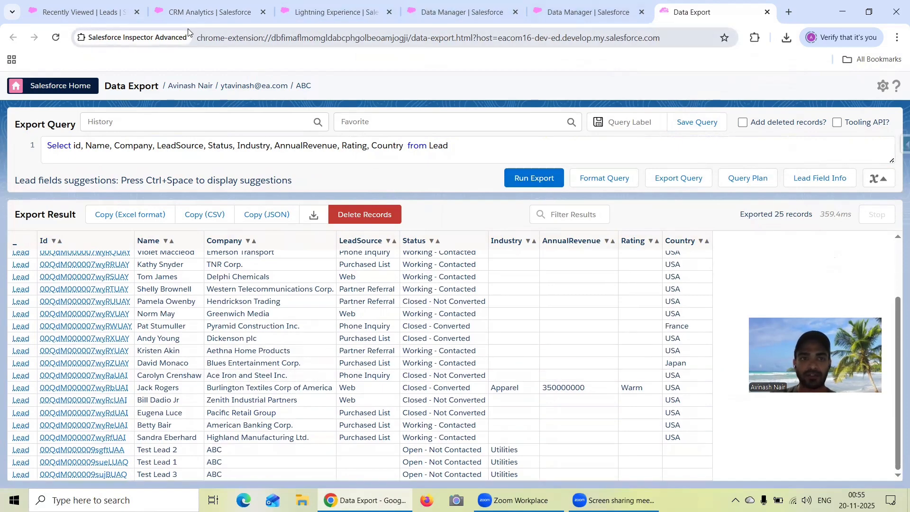
Step: Return to the recipe's input data selection and add the Lead columns Country, Lead Source, Status and Annual Revenue
{"action": "left_click", "coordinate": [229, 11]}
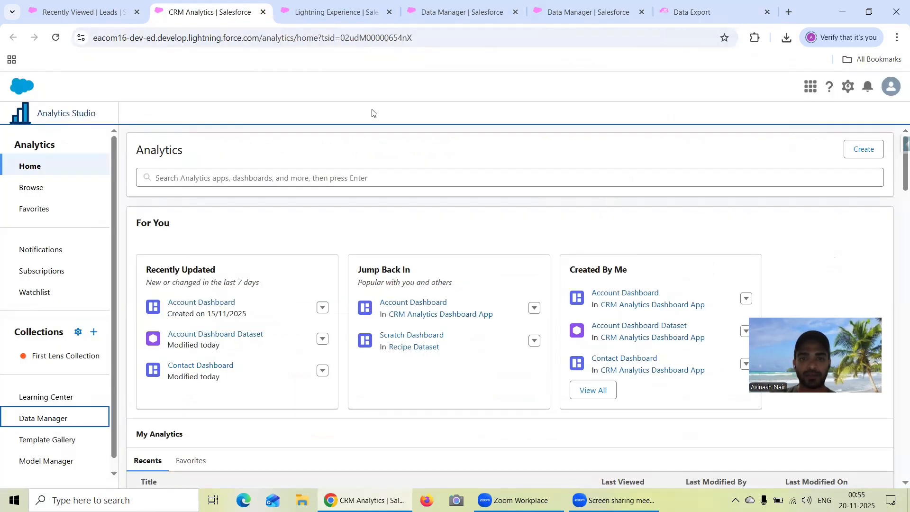
{"action": "left_click", "coordinate": [462, 15]}
{"action": "left_click", "coordinate": [557, 13]}
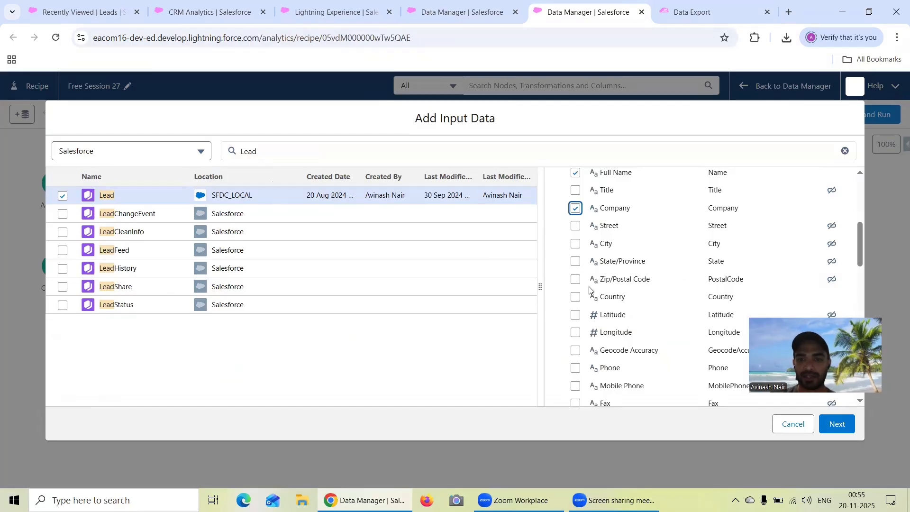
{"action": "left_click", "coordinate": [575, 297]}
{"action": "scroll", "coordinate": [687, 282], "scroll_direction": "down", "scroll_amount": 3}
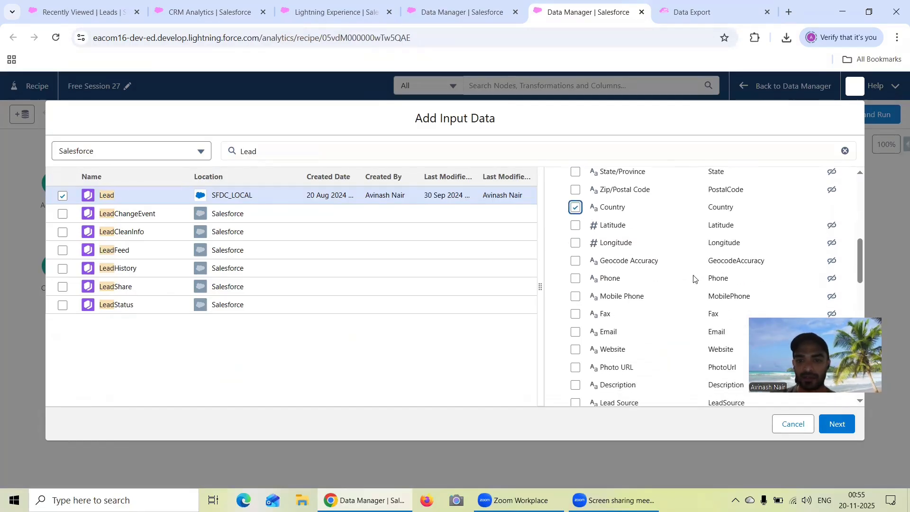
{"action": "scroll", "coordinate": [693, 277], "scroll_direction": "down", "scroll_amount": 1}
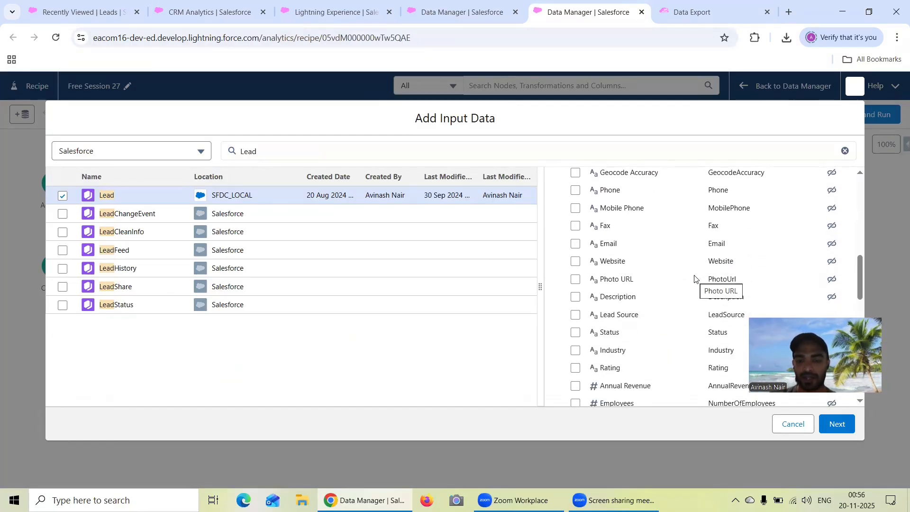
{"action": "left_click", "coordinate": [575, 316]}
{"action": "scroll", "coordinate": [586, 288], "scroll_direction": "down", "scroll_amount": 1}
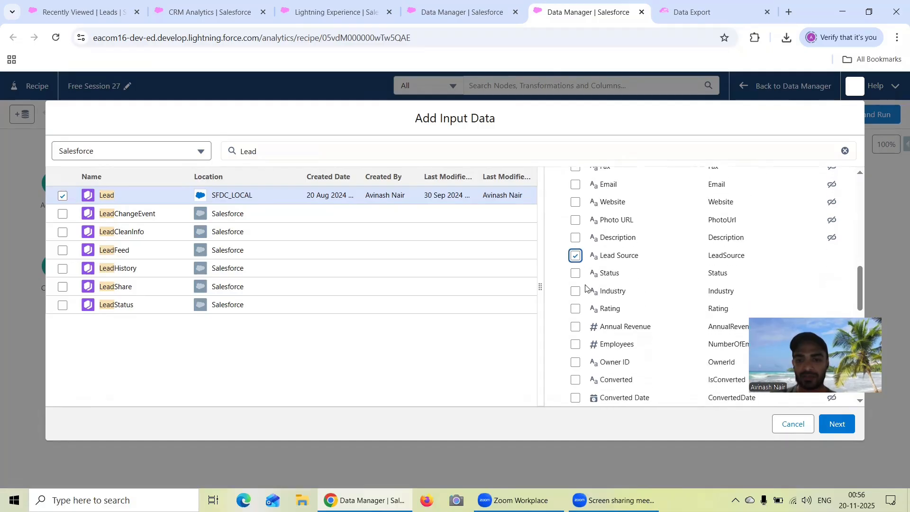
{"action": "left_click", "coordinate": [574, 274]}
{"action": "scroll", "coordinate": [648, 283], "scroll_direction": "down", "scroll_amount": 1}
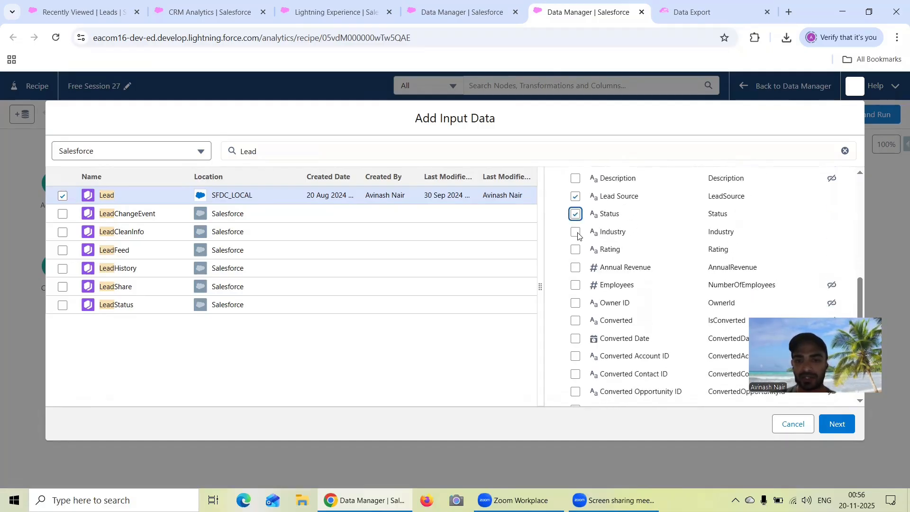
{"action": "left_click", "coordinate": [574, 266]}
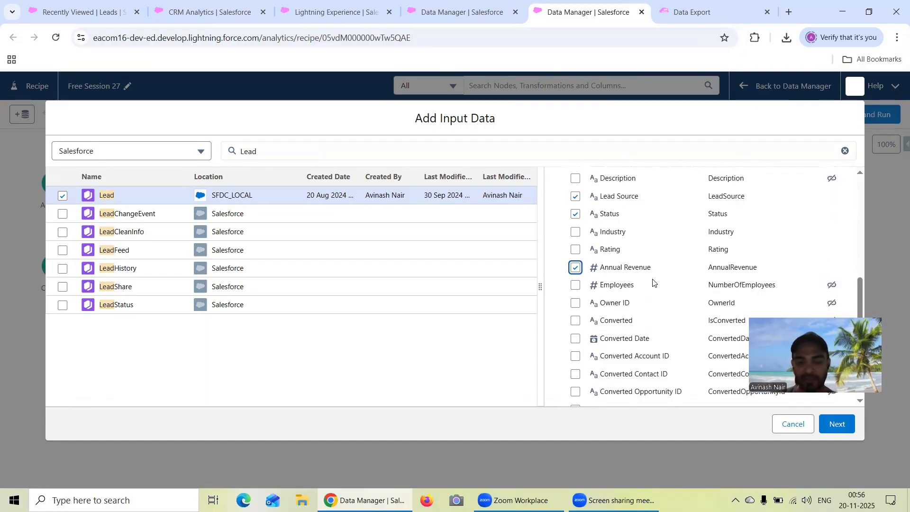
Step: Search the Lead columns for "Crea" and select Created Date
{"action": "scroll", "coordinate": [645, 265], "scroll_direction": "up", "scroll_amount": 6}
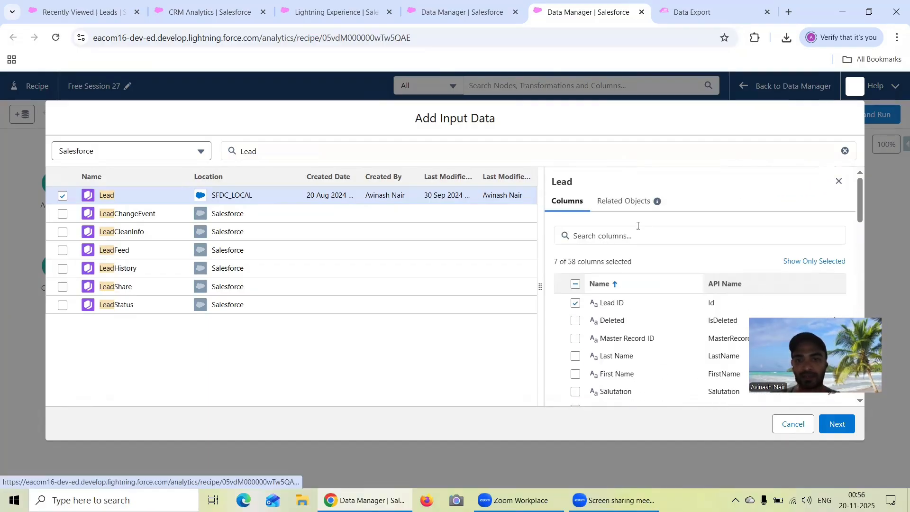
{"action": "left_click", "coordinate": [611, 237]}
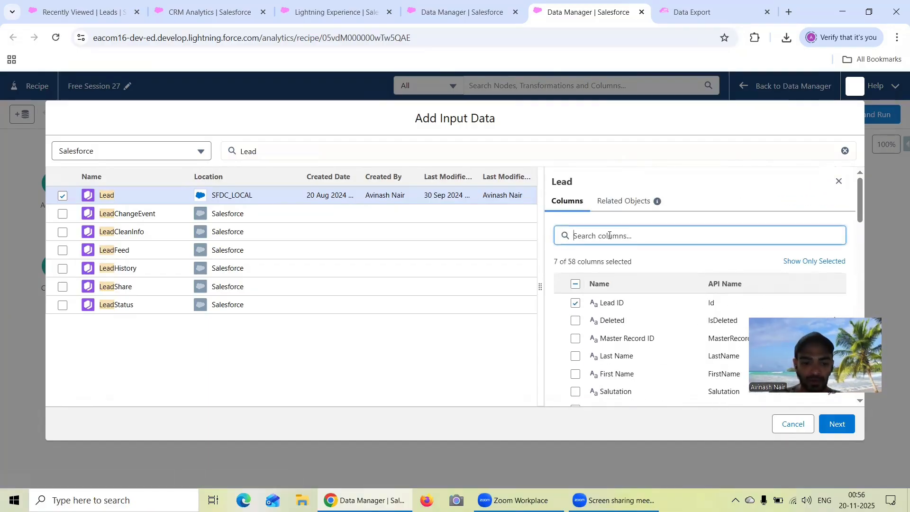
{"action": "type", "text": "Crea"}
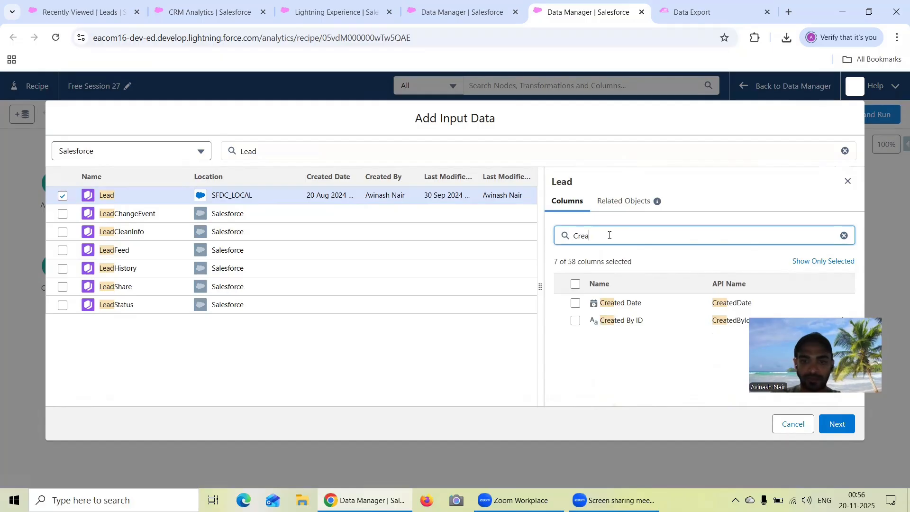
{"action": "left_click", "coordinate": [575, 302]}
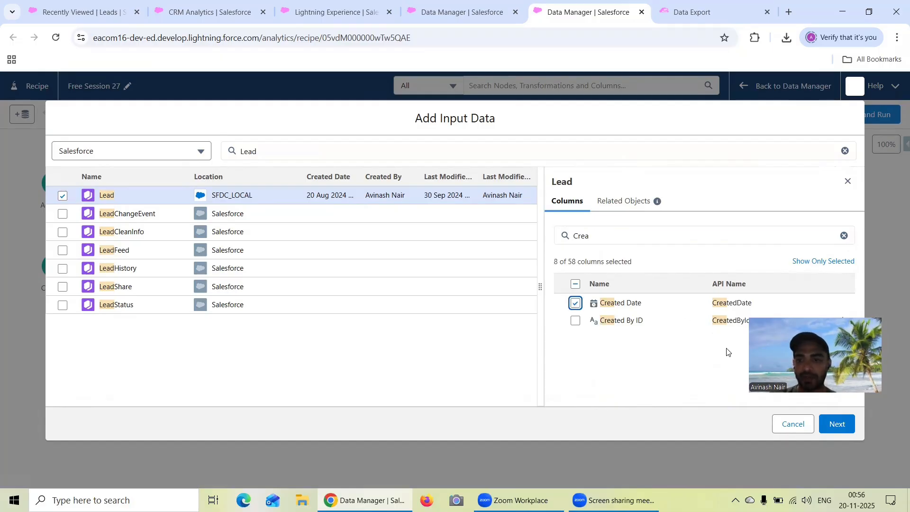
Step: Show only the selected Lead columns without the search filter, compare them with the Data Export query, and add Lead to the recipe
{"action": "left_click", "coordinate": [816, 262]}
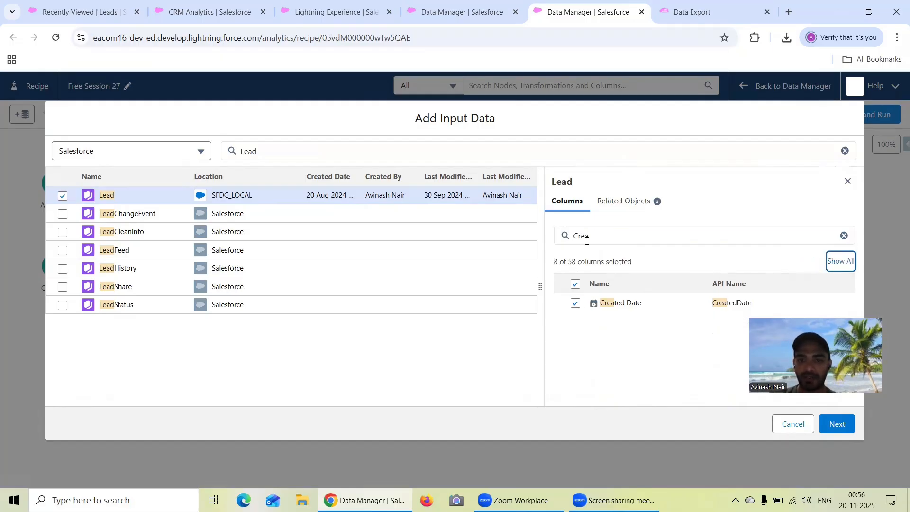
{"action": "double_click", "coordinate": [570, 233]}
{"action": "key", "text": "BackSpace"}
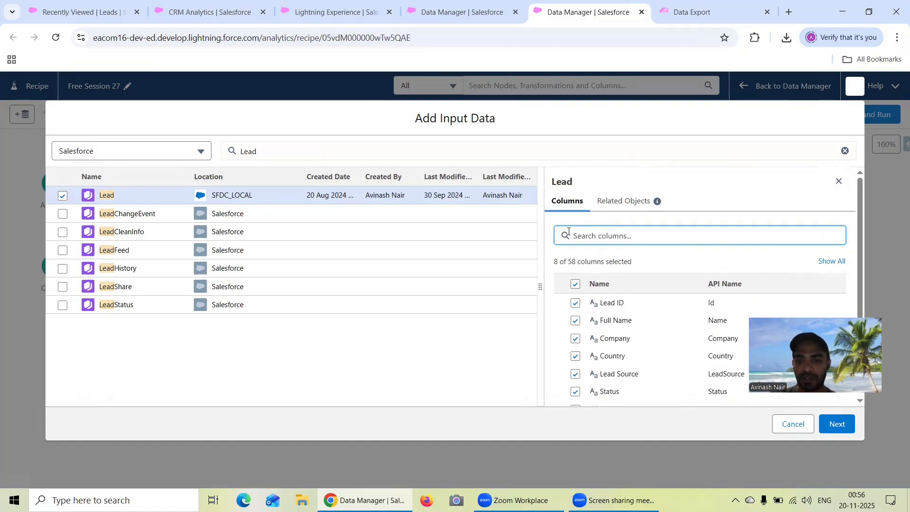
{"action": "left_click", "coordinate": [694, 13]}
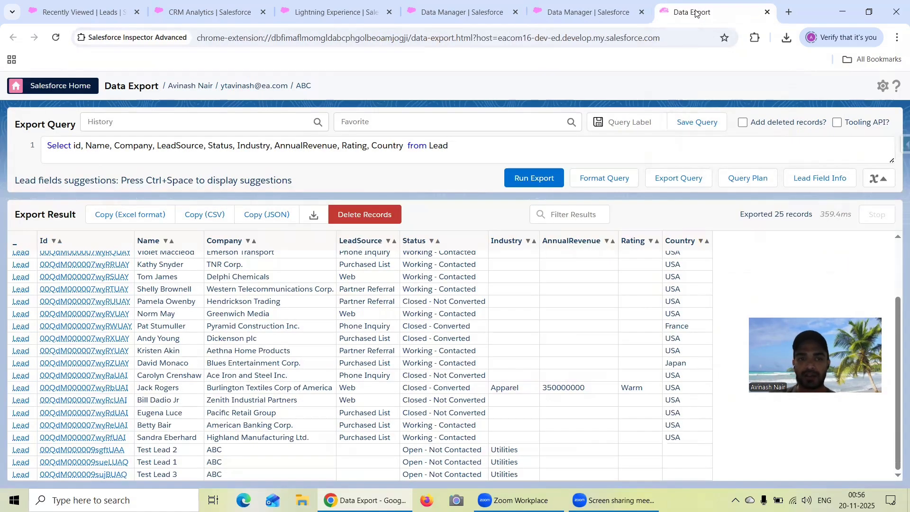
{"action": "left_click", "coordinate": [611, 13]}
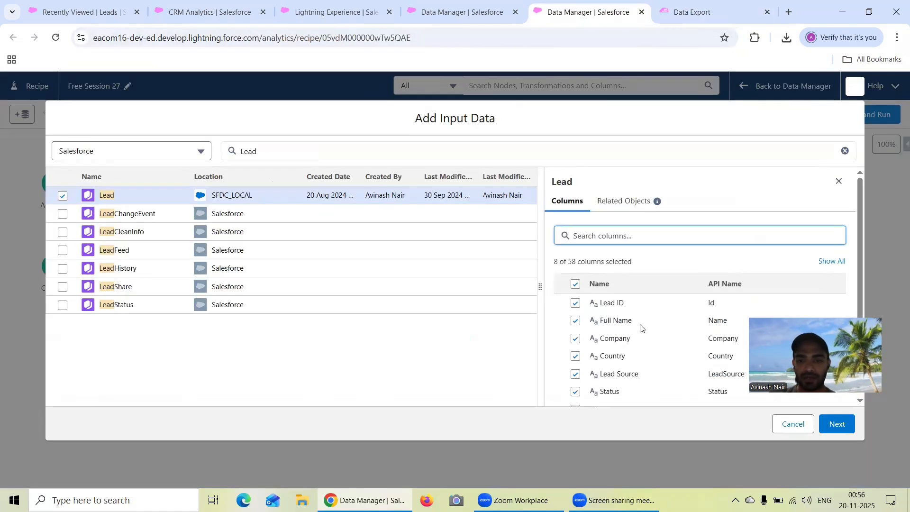
{"action": "left_click", "coordinate": [694, 12]}
{"action": "left_click", "coordinate": [614, 12]}
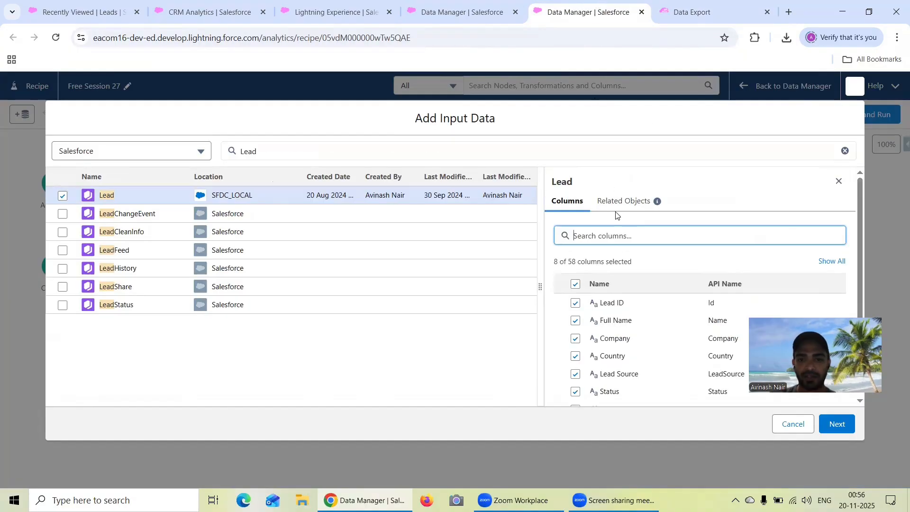
{"action": "scroll", "coordinate": [654, 303], "scroll_direction": "down", "scroll_amount": 1}
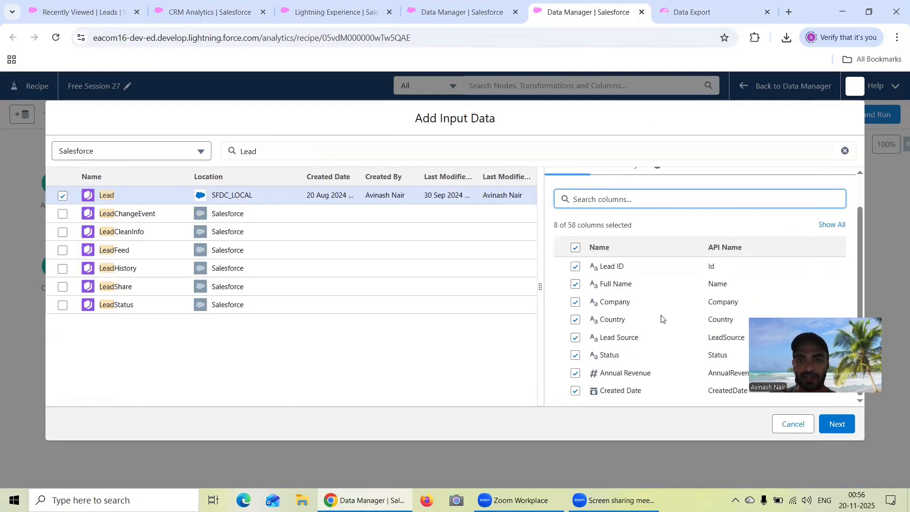
{"action": "left_click", "coordinate": [683, 6]}
{"action": "left_click", "coordinate": [626, 6]}
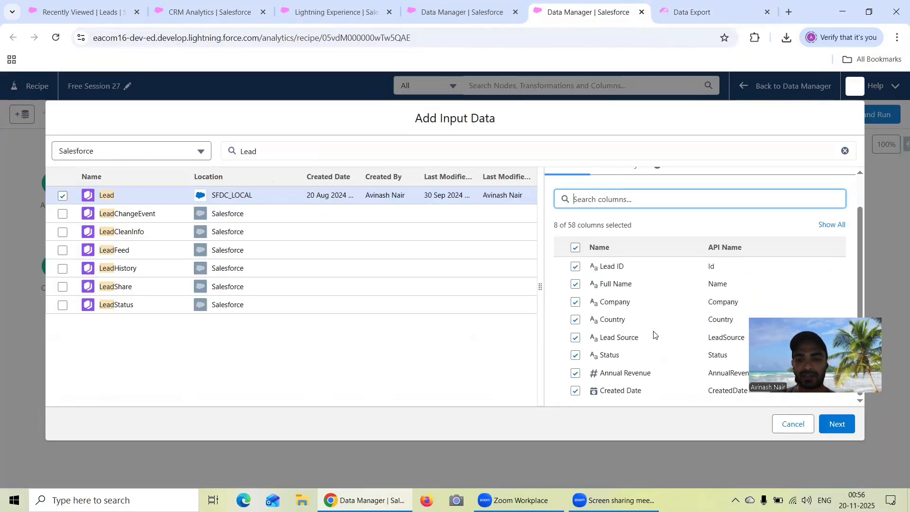
{"action": "left_click_drag", "start_coordinate": [809, 351], "coordinate": [837, 240]}
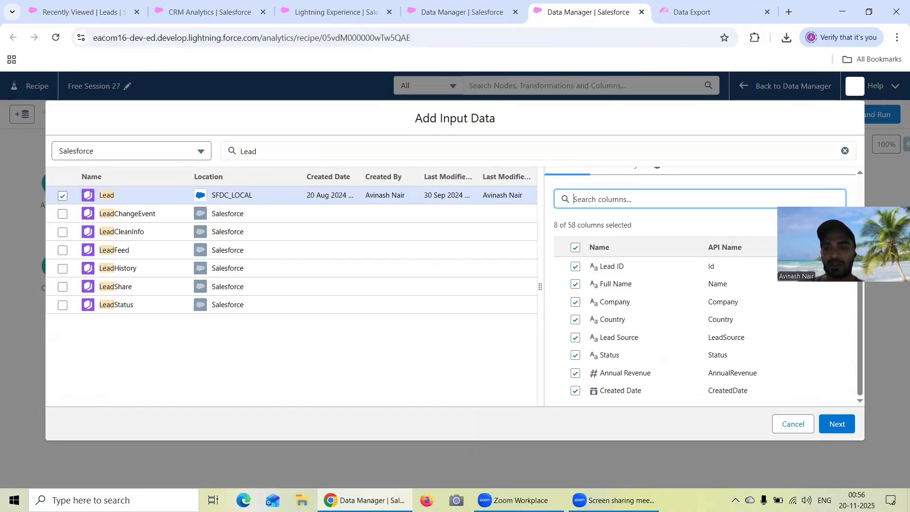
{"action": "left_click", "coordinate": [837, 425]}
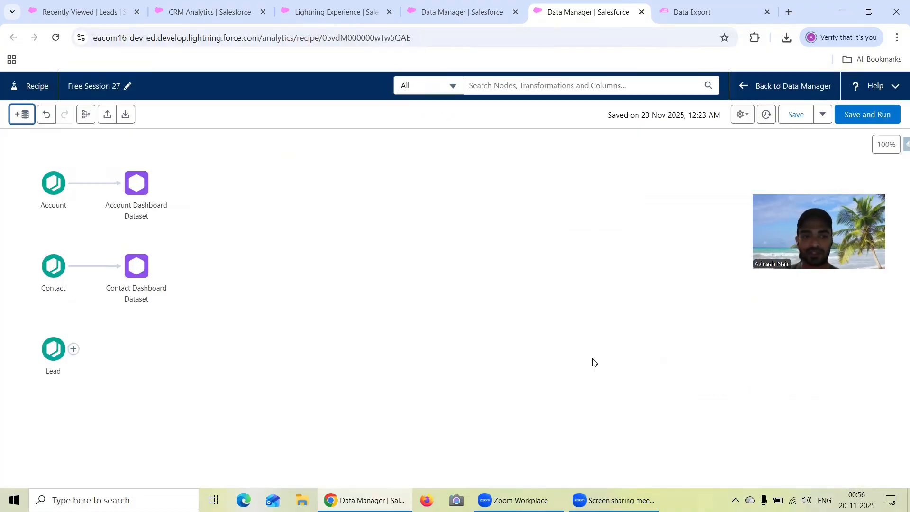
Step: Add an Output node after the Lead node and name it Lead Dashboard Dataset
{"action": "left_click", "coordinate": [74, 349]}
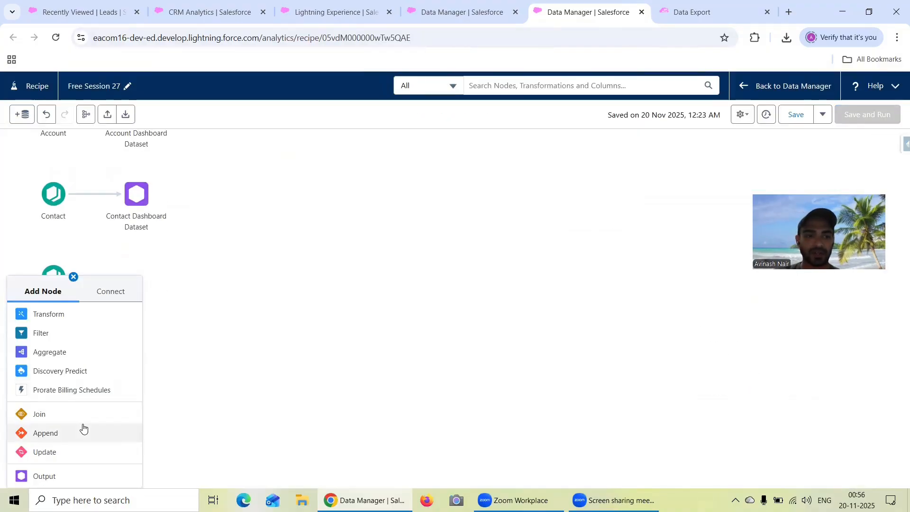
{"action": "left_click", "coordinate": [63, 475]}
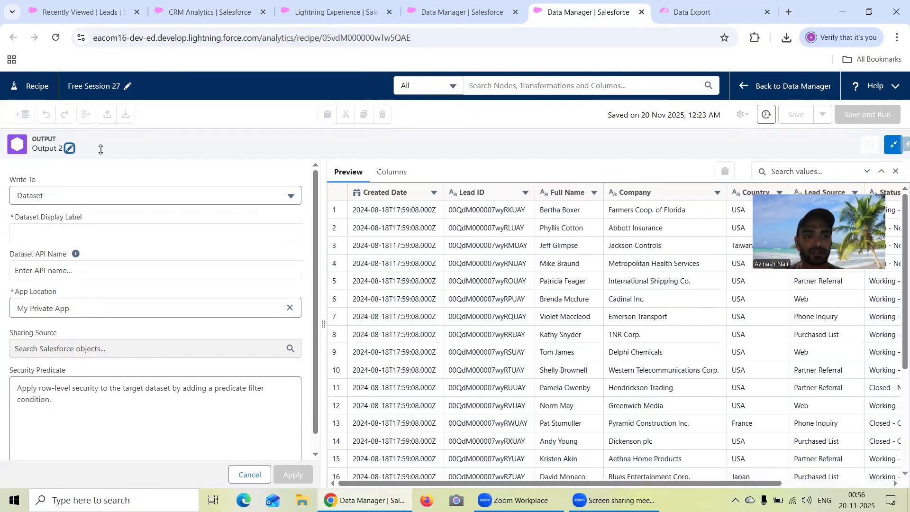
{"action": "left_click", "coordinate": [69, 148]}
{"action": "type", "text": "L"}
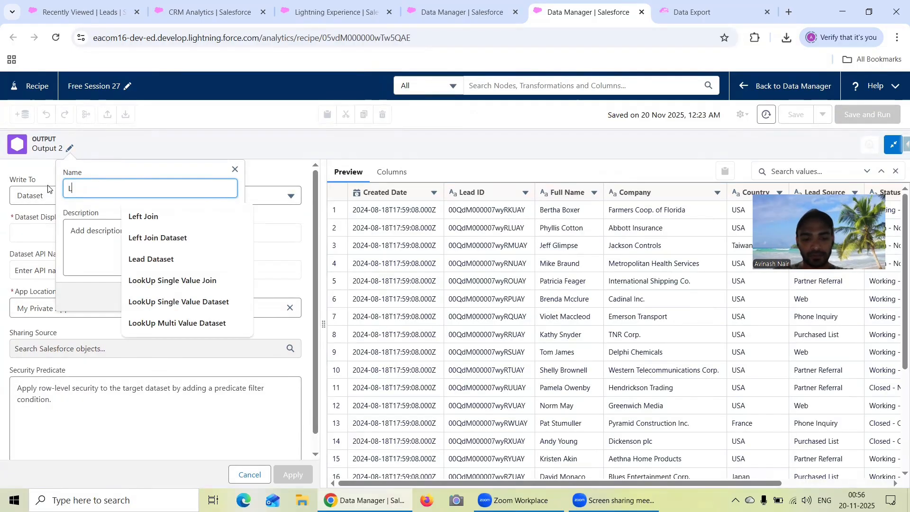
{"action": "type", "text": "ead Dashboard Dataset"}
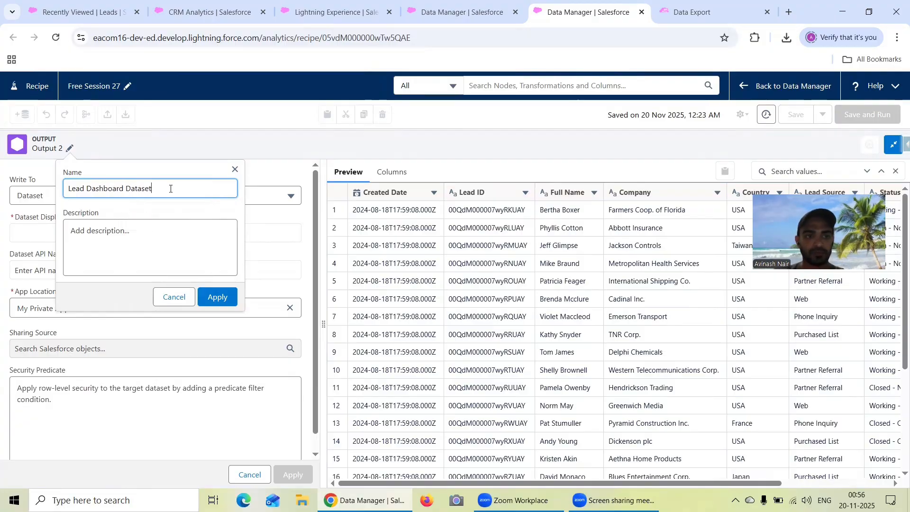
{"action": "left_click_drag", "start_coordinate": [171, 188], "coordinate": [61, 189]}
{"action": "key", "text": "ctrl+c"}
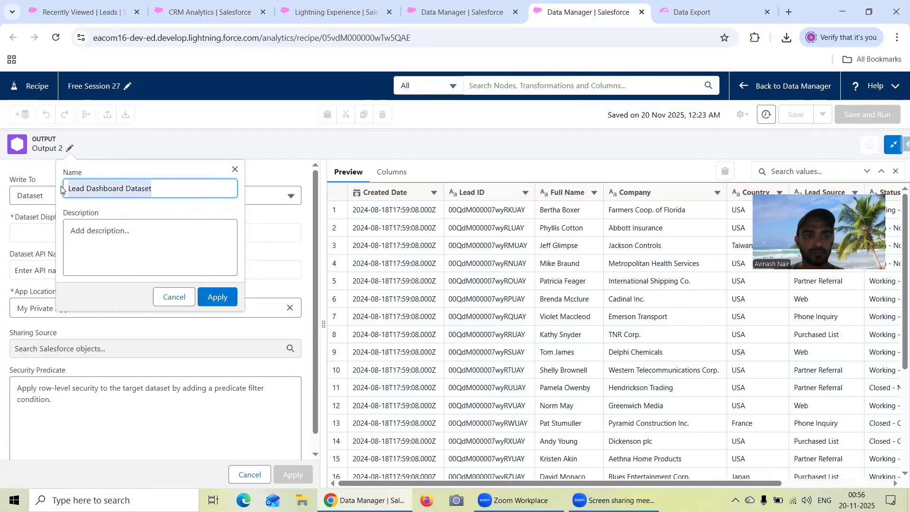
{"action": "left_click", "coordinate": [217, 297]}
Step: Set the output's dataset display label to Lead Dashboard Dataset and its app location to CRM Analytics Dashboard App, and apply the settings
{"action": "left_click", "coordinate": [61, 234]}
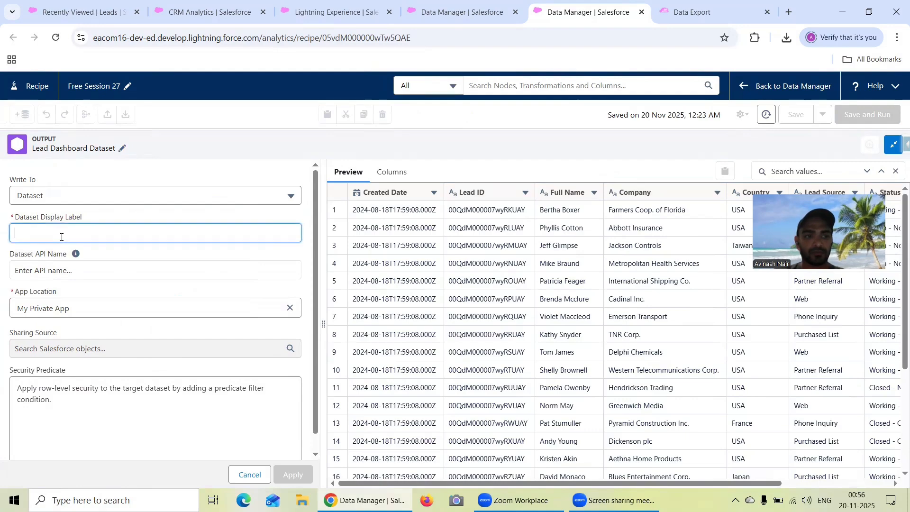
{"action": "key", "text": "ctrl+v"}
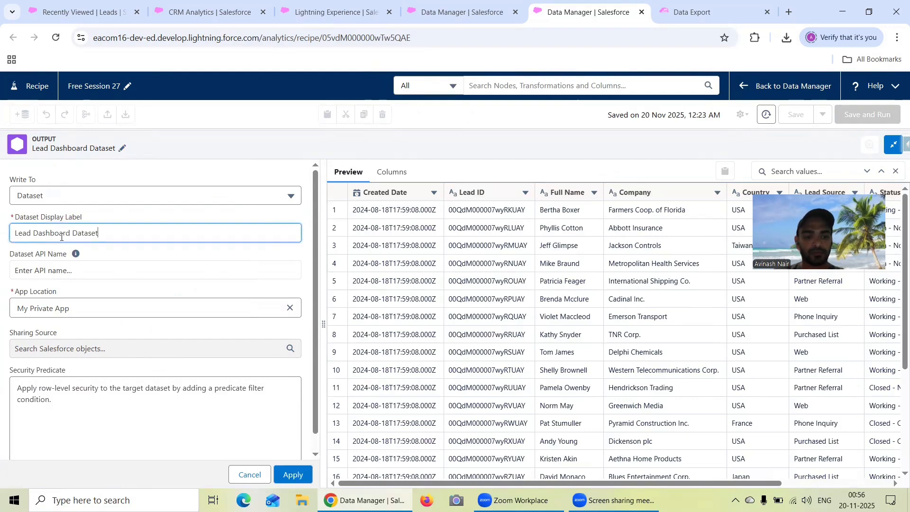
{"action": "left_click", "coordinate": [289, 308]}
{"action": "left_click", "coordinate": [237, 309]}
{"action": "left_click", "coordinate": [126, 351]}
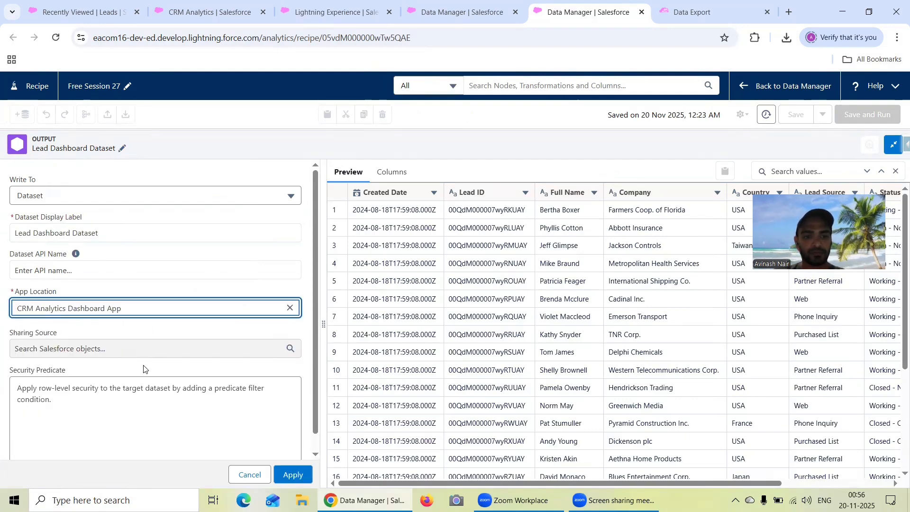
{"action": "left_click", "coordinate": [292, 474]}
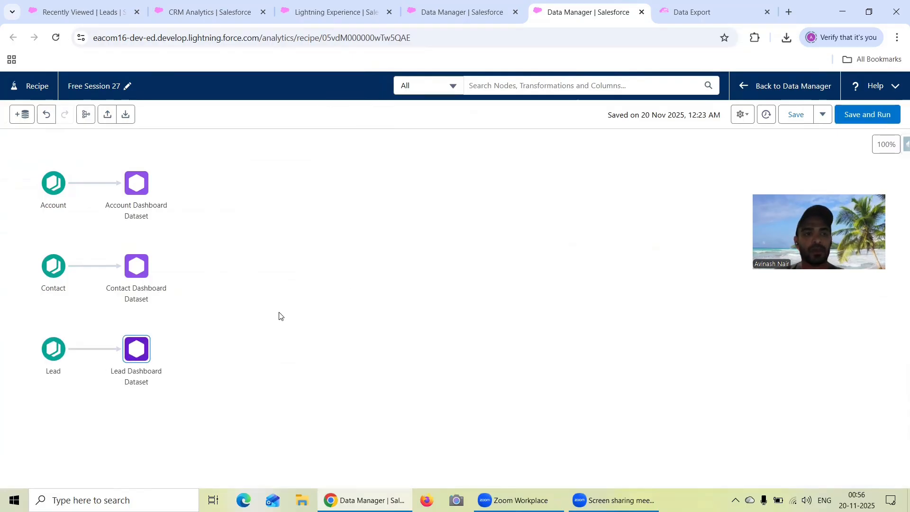
Step: Save and run the recipe, and check its job status in the Data Manager monitor, refreshing the job list
{"action": "left_click", "coordinate": [855, 119]}
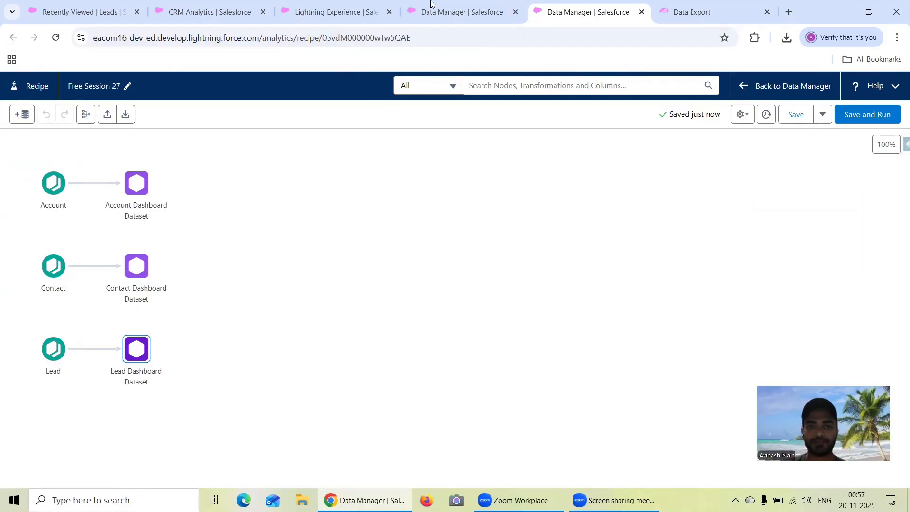
{"action": "left_click", "coordinate": [431, 6]}
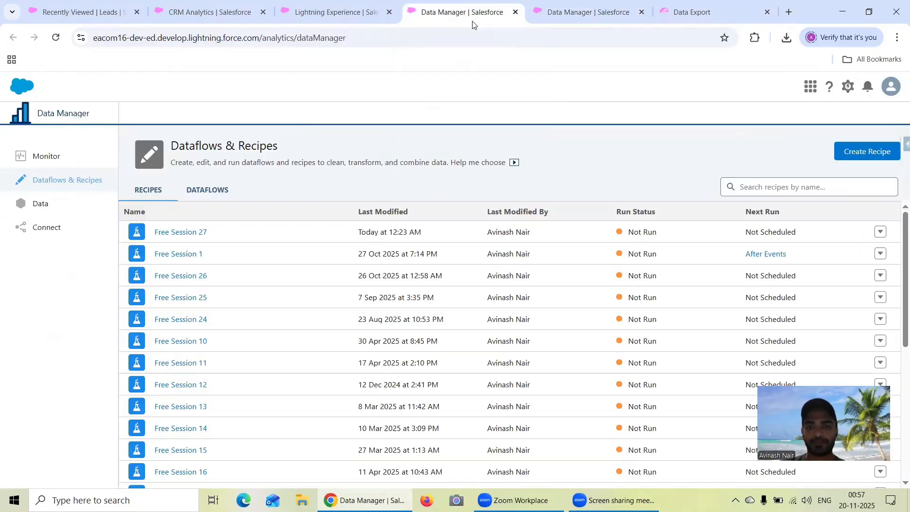
{"action": "left_click", "coordinate": [31, 159]}
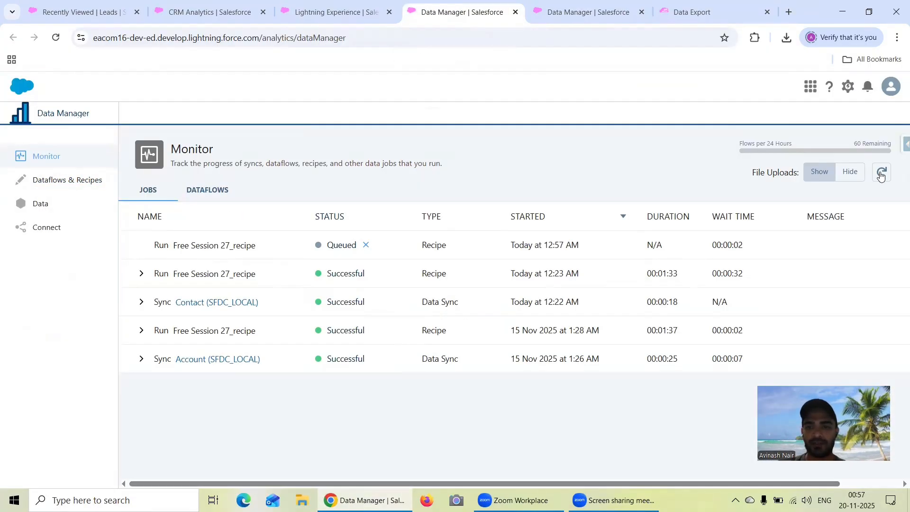
{"action": "left_click", "coordinate": [881, 173]}
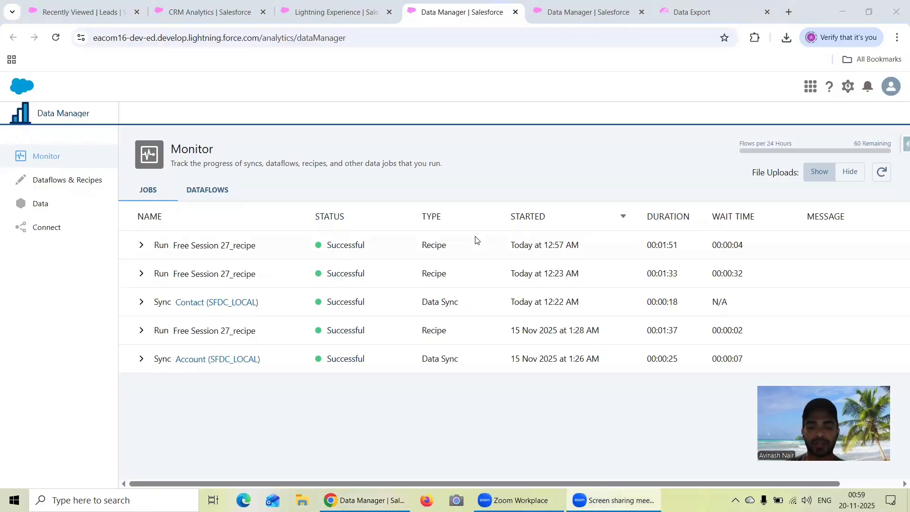
Step: Open the CRM Analytics Dashboard App from the list of apps in Analytics Studio
{"action": "left_click", "coordinate": [203, 16]}
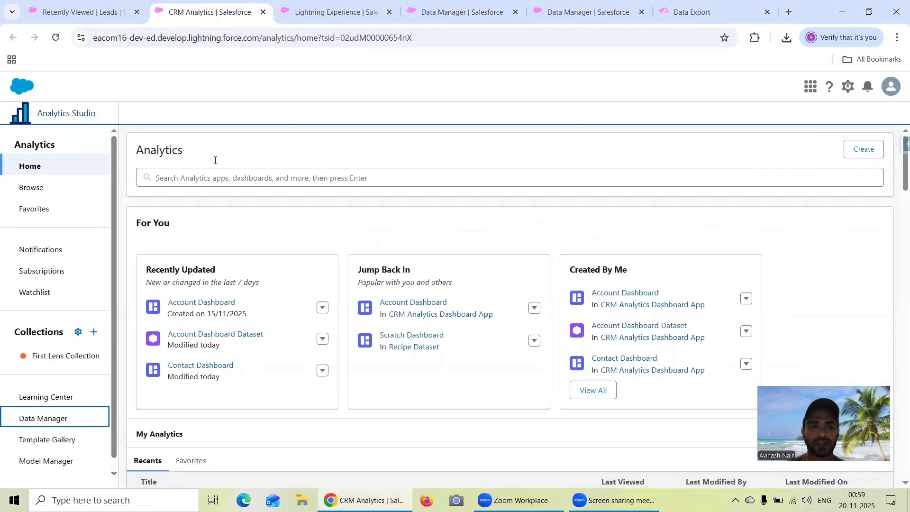
{"action": "left_click", "coordinate": [41, 190]}
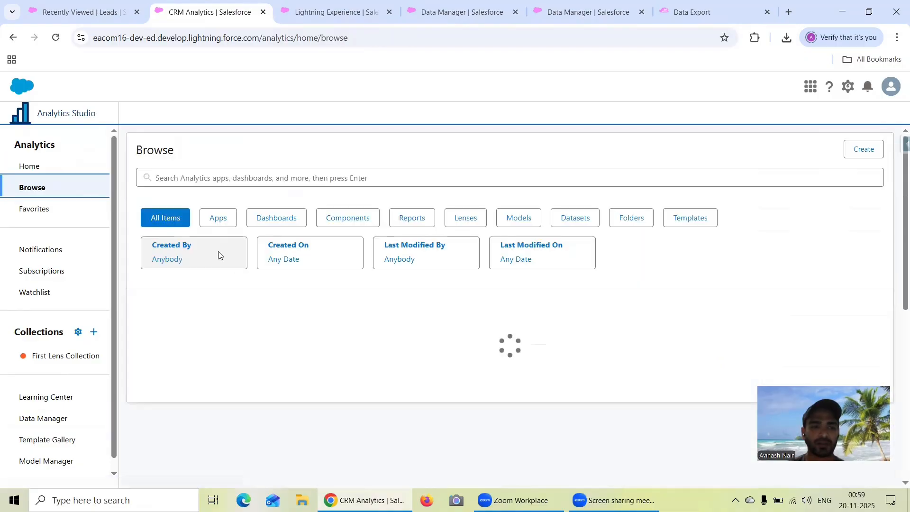
{"action": "left_click", "coordinate": [226, 219]}
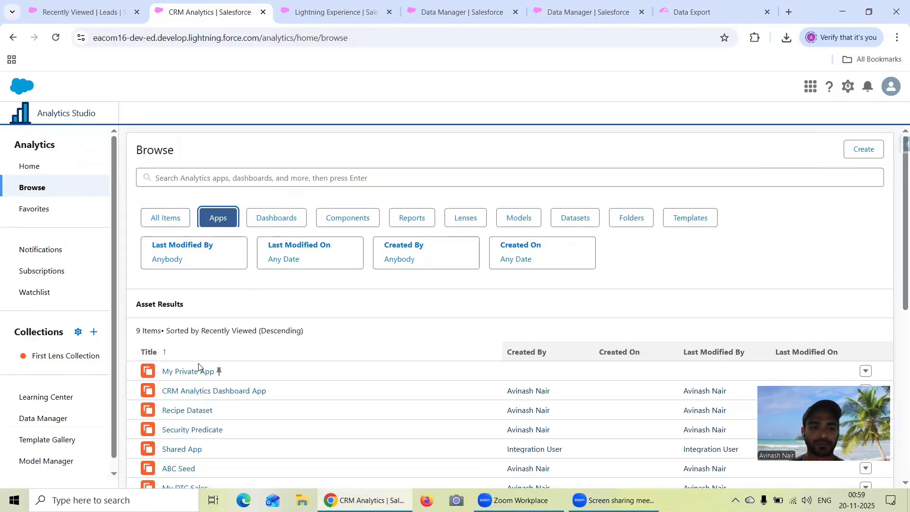
{"action": "left_click", "coordinate": [204, 389]}
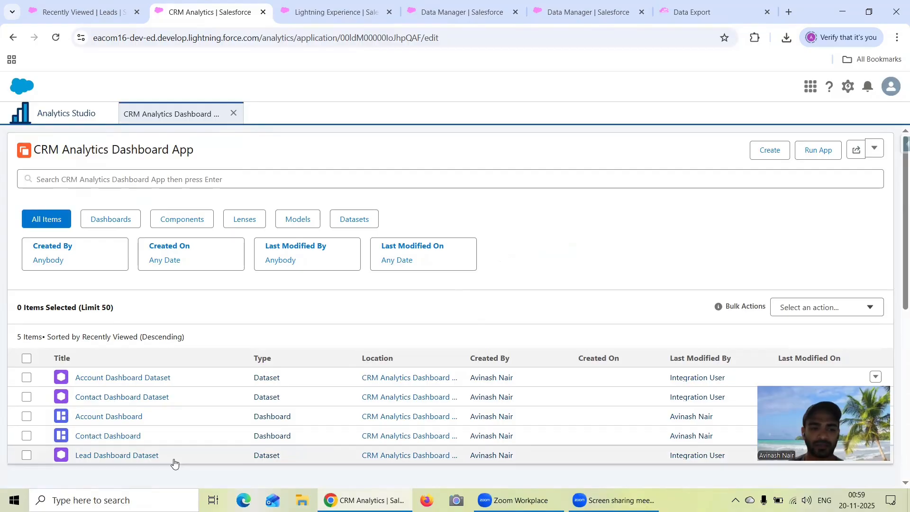
Step: Create a blank CRM Analytics dashboard in the CRM Analytics Dashboard App
{"action": "left_click", "coordinate": [765, 160]}
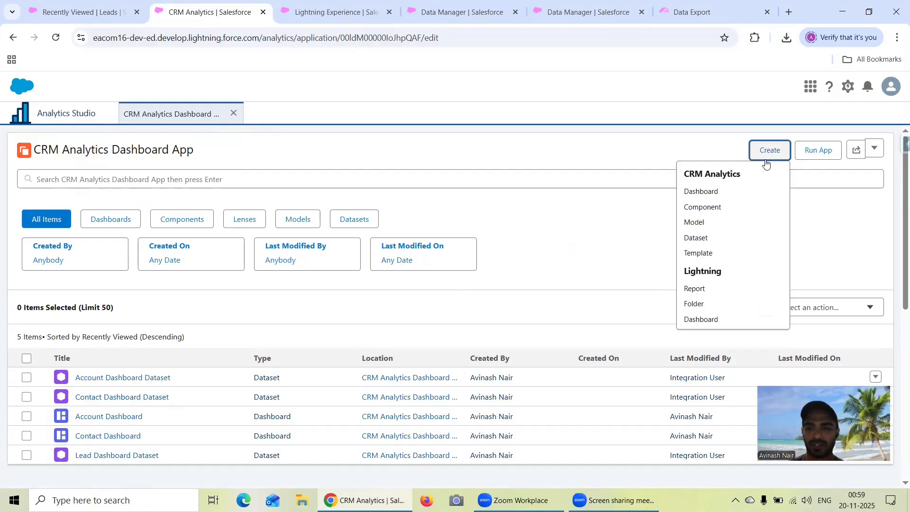
{"action": "left_click", "coordinate": [701, 192]}
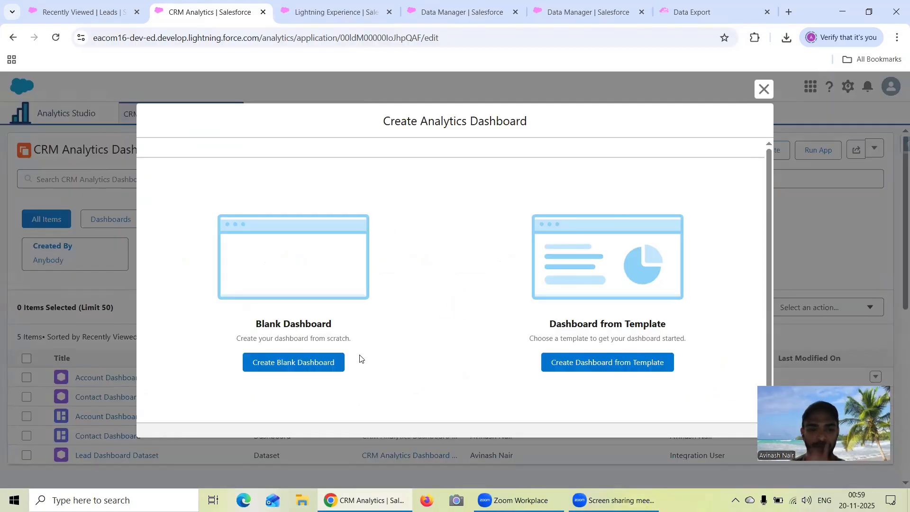
{"action": "left_click", "coordinate": [327, 362]}
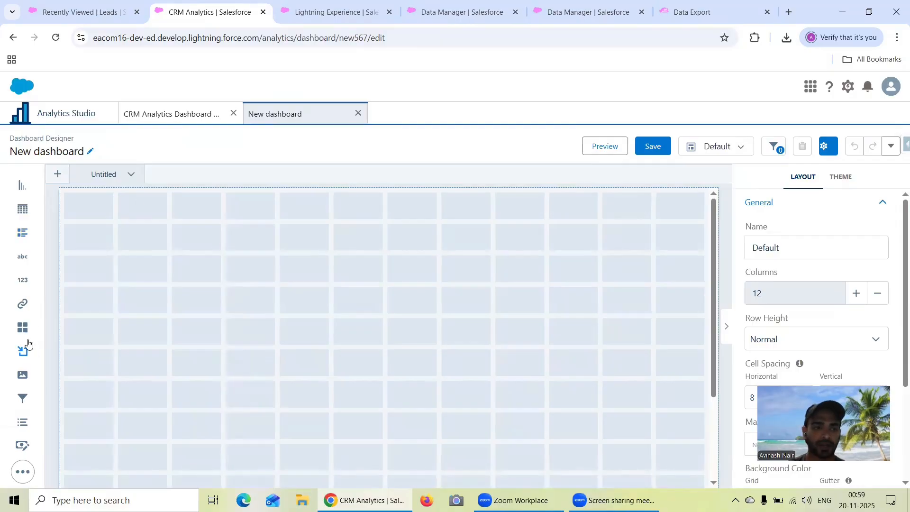
Step: Place two text widgets on the dashboard's first two rows, each stretched across all 12 columns
{"action": "left_click_drag", "start_coordinate": [22, 258], "coordinate": [684, 205]}
{"action": "left_click", "coordinate": [357, 256]}
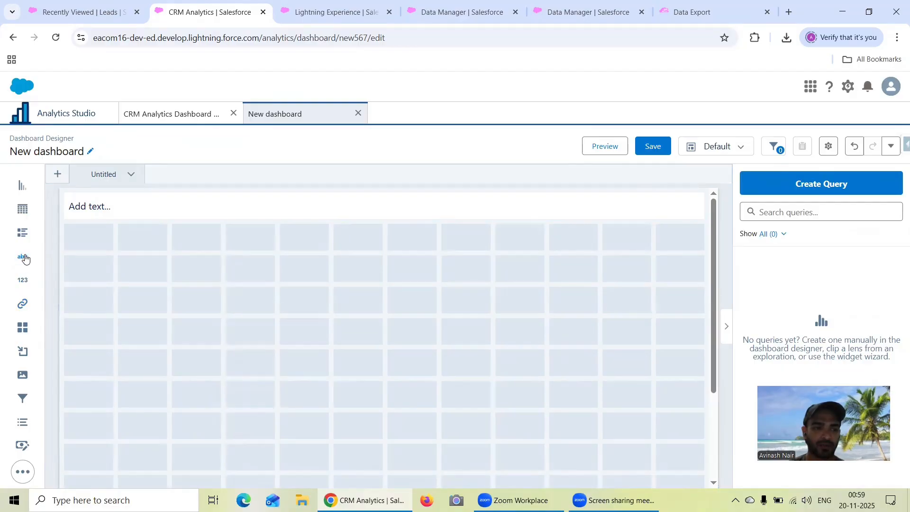
{"action": "left_click_drag", "start_coordinate": [20, 268], "coordinate": [109, 248]}
{"action": "left_click_drag", "start_coordinate": [162, 237], "coordinate": [661, 234]}
{"action": "left_click", "coordinate": [367, 309]}
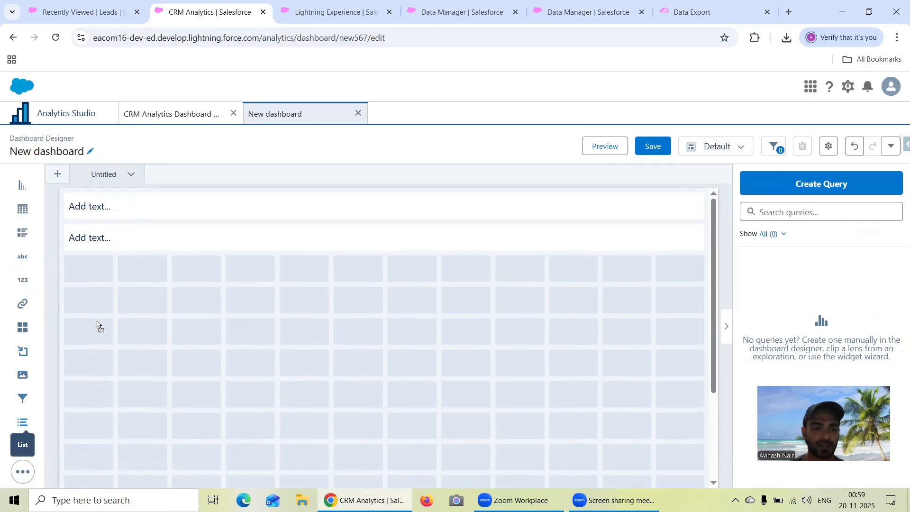
Step: Fill the third row with three list widgets, each three columns wide, followed by a date widget
{"action": "left_click_drag", "start_coordinate": [97, 324], "coordinate": [91, 268]}
{"action": "left_click_drag", "start_coordinate": [164, 269], "coordinate": [219, 268]}
{"action": "left_click", "coordinate": [135, 337]}
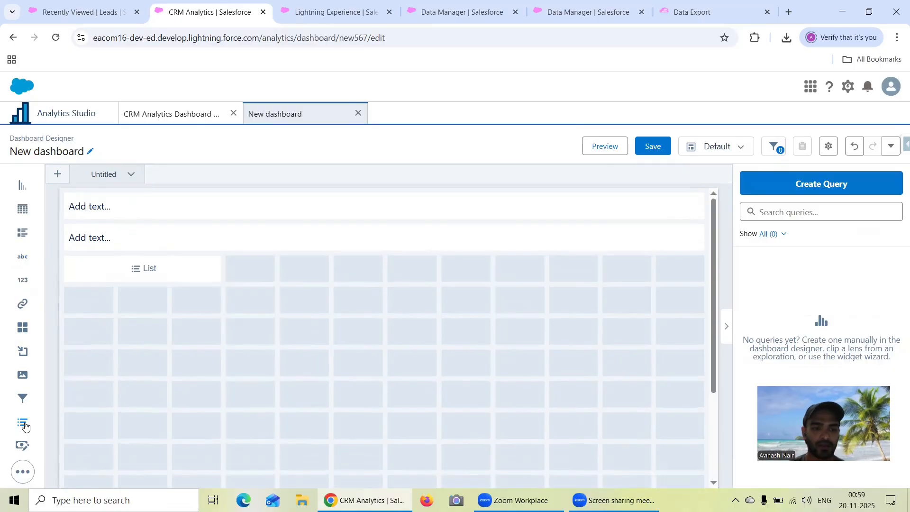
{"action": "left_click_drag", "start_coordinate": [25, 426], "coordinate": [379, 269]}
{"action": "left_click", "coordinate": [117, 387]}
{"action": "left_click_drag", "start_coordinate": [22, 421], "coordinate": [406, 276]}
{"action": "left_click_drag", "start_coordinate": [488, 268], "coordinate": [519, 270]}
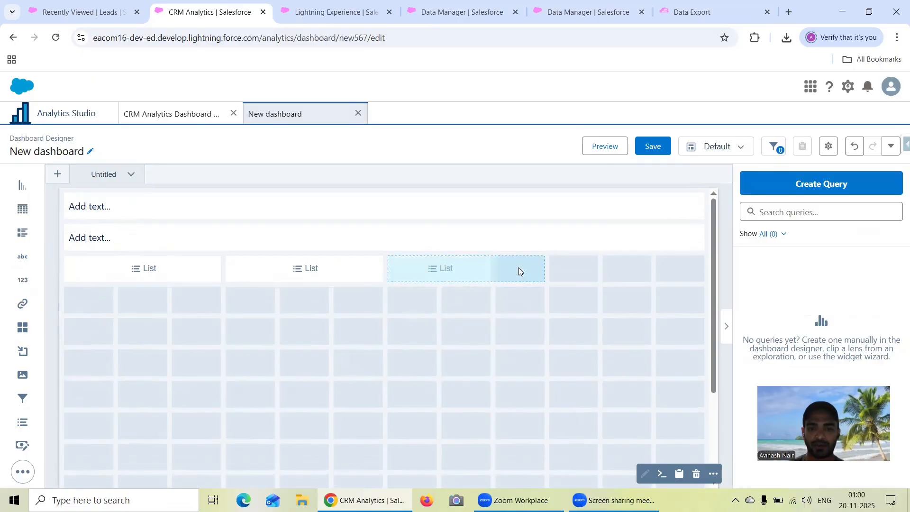
{"action": "left_click", "coordinate": [420, 296]}
{"action": "mouse_move", "coordinate": [19, 444]}
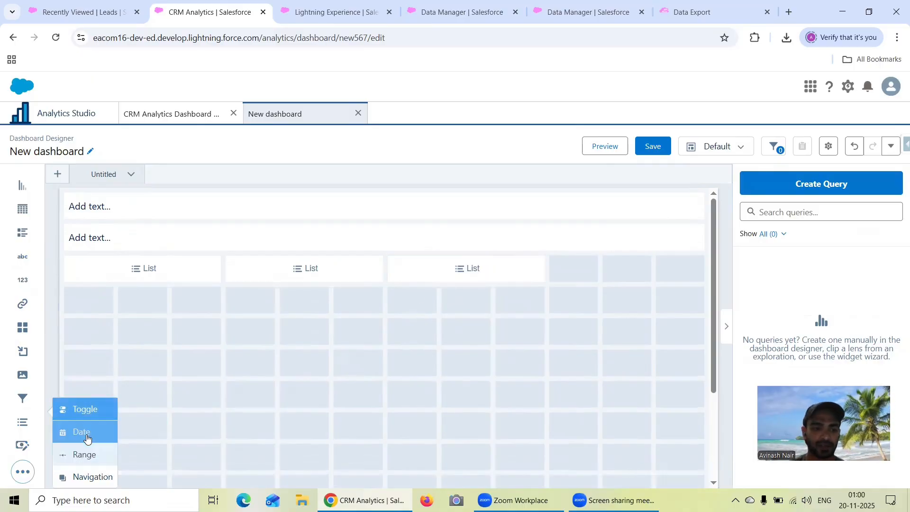
{"action": "left_click_drag", "start_coordinate": [82, 431], "coordinate": [606, 290]}
Step: Connect the first list widget to the Status field of the Lead Dashboard Dataset
{"action": "left_click", "coordinate": [150, 268]}
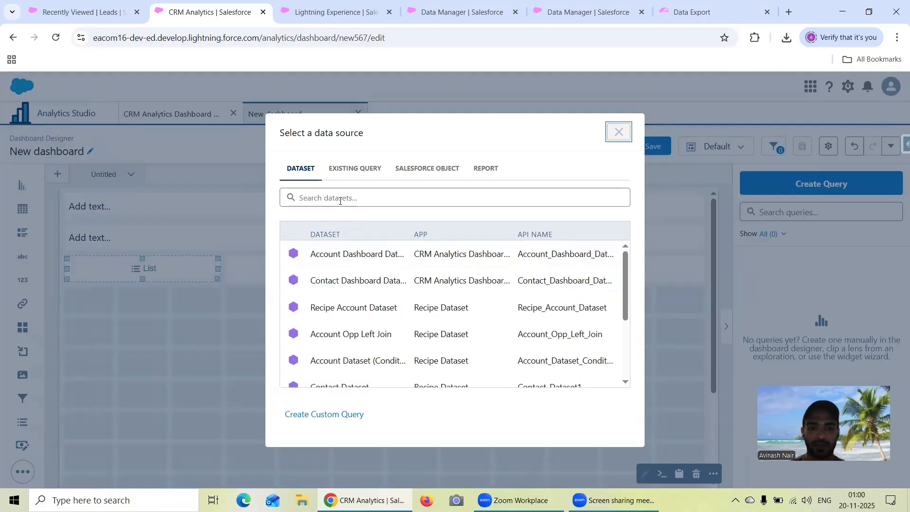
{"action": "left_click", "coordinate": [340, 200]}
{"action": "type", "text": "Lead Dash"}
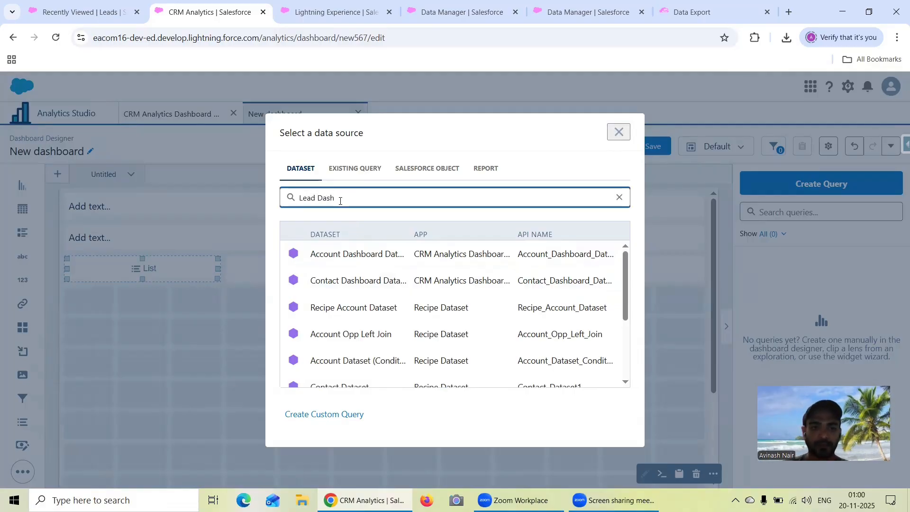
{"action": "left_click", "coordinate": [347, 259]}
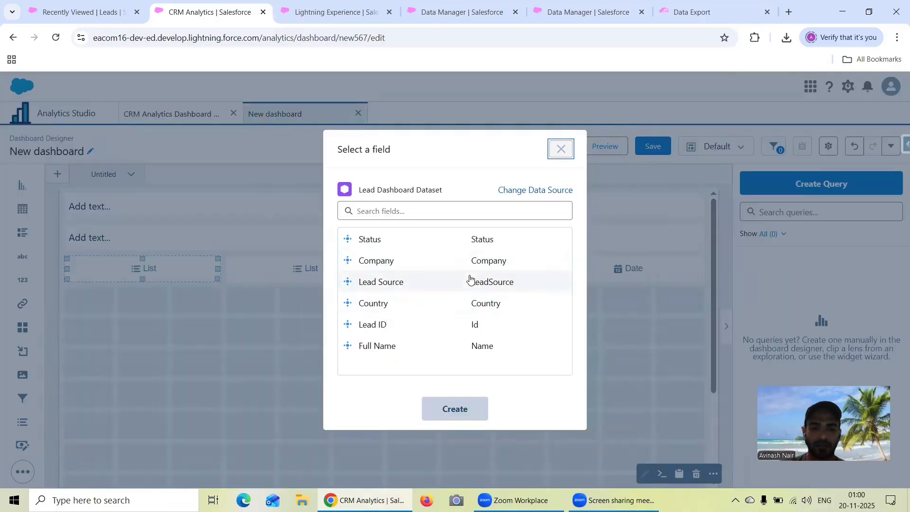
{"action": "left_click", "coordinate": [381, 246]}
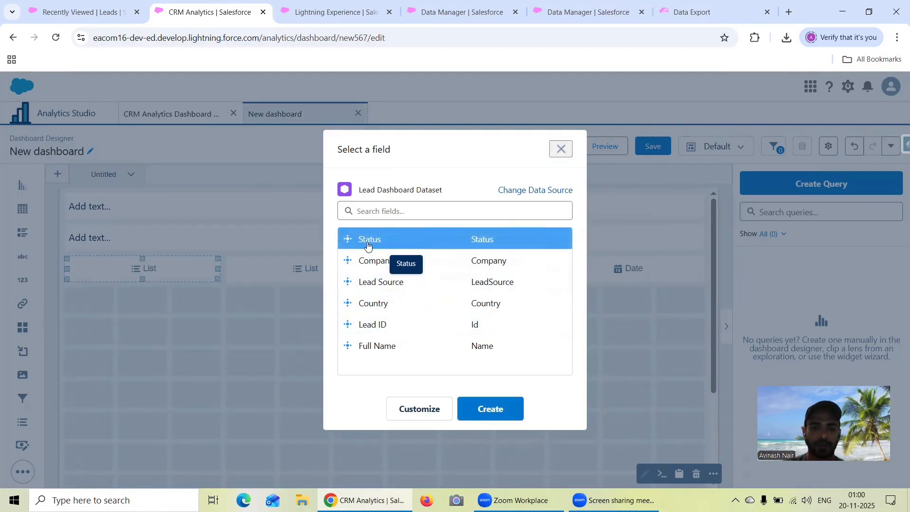
{"action": "left_click", "coordinate": [490, 410]}
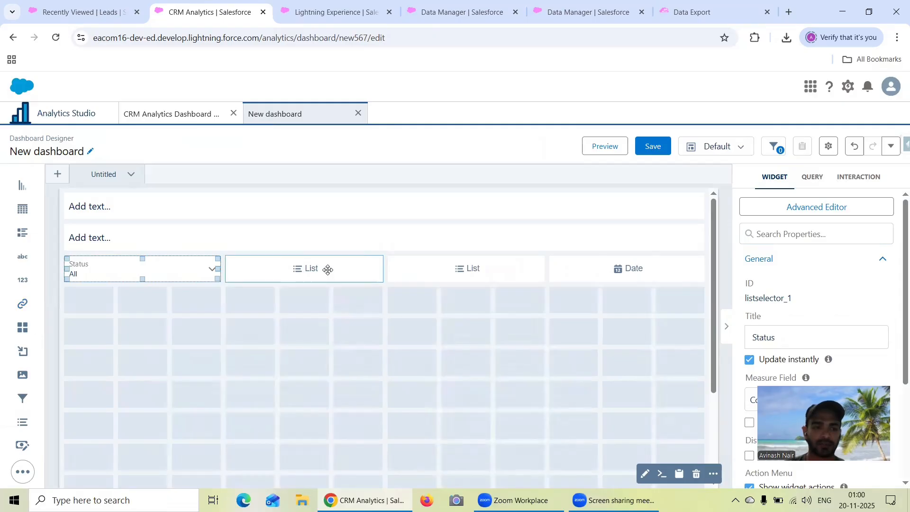
Step: Connect the second list widget to the Lead Source field and the third to the Country field of the Lead Dashboard Dataset
{"action": "left_click", "coordinate": [328, 270]}
{"action": "left_click", "coordinate": [301, 269]}
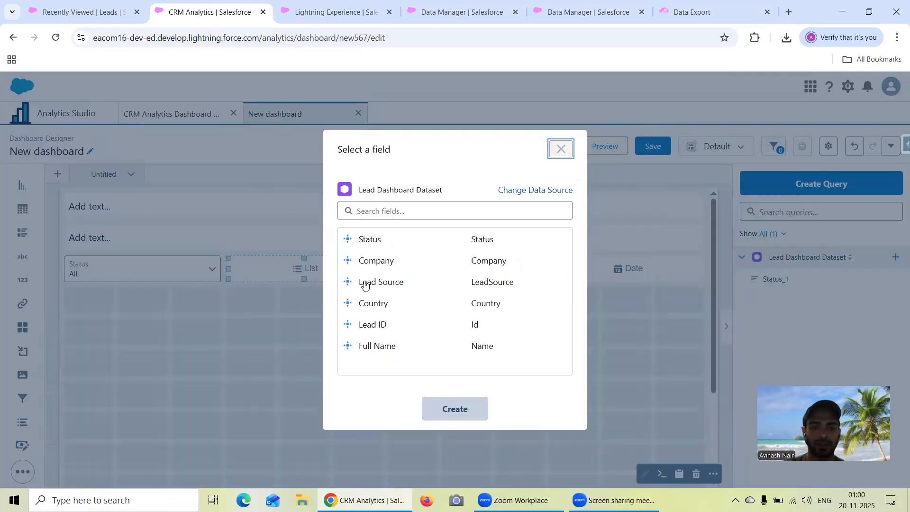
{"action": "left_click", "coordinate": [408, 284]}
{"action": "left_click", "coordinate": [488, 407]}
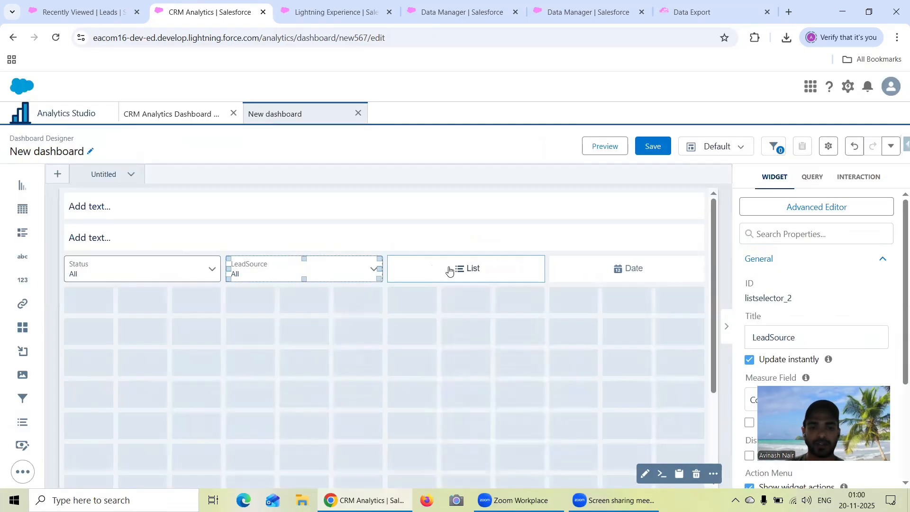
{"action": "left_click", "coordinate": [449, 270]}
{"action": "left_click", "coordinate": [450, 269]}
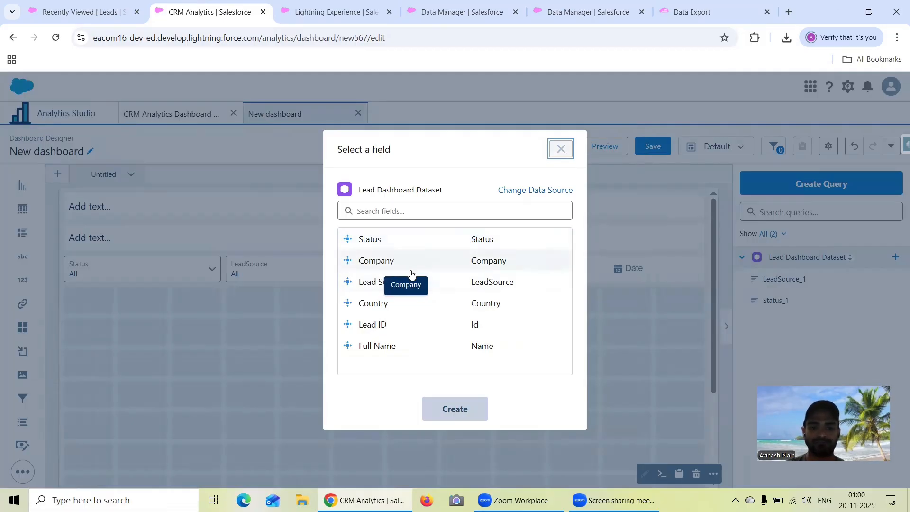
{"action": "left_click", "coordinate": [382, 303]}
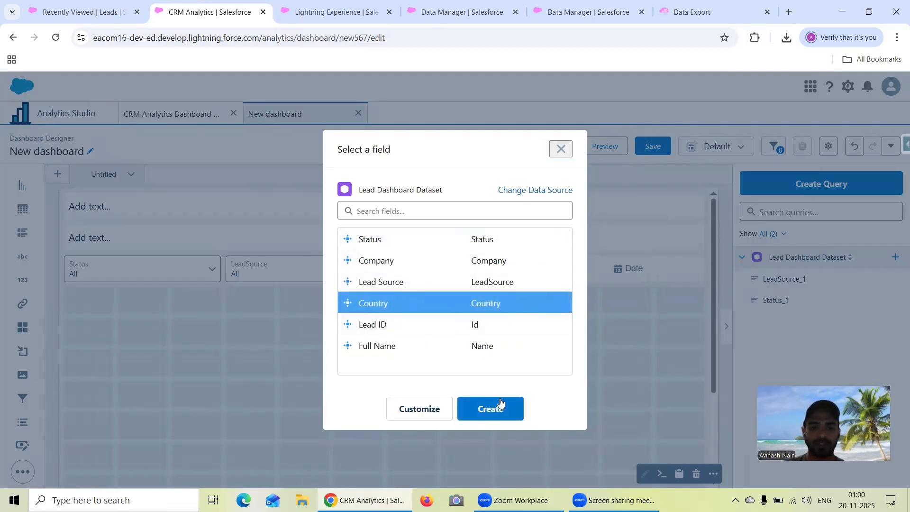
{"action": "left_click", "coordinate": [500, 403]}
Step: Connect the date widget to the Created Date field of the Lead Dashboard Dataset
{"action": "left_click", "coordinate": [632, 277]}
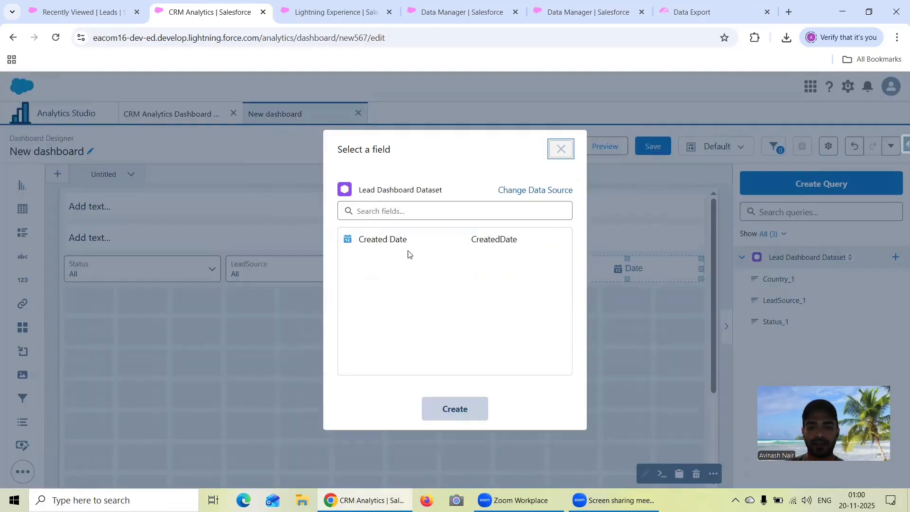
{"action": "left_click", "coordinate": [402, 243]}
{"action": "left_click", "coordinate": [477, 408]}
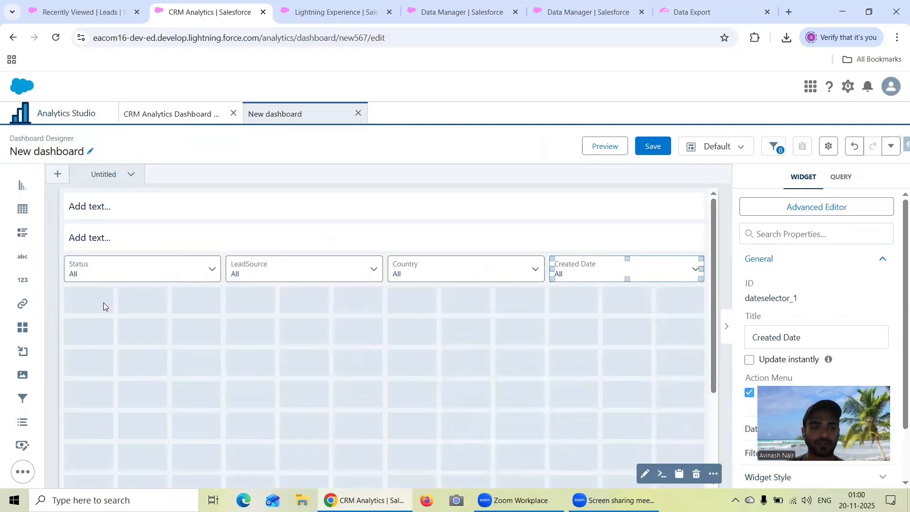
Step: Place two chart widgets side by side below the filters, each six columns wide and four rows tall
{"action": "left_click_drag", "start_coordinate": [22, 185], "coordinate": [80, 329]}
{"action": "left_click_drag", "start_coordinate": [218, 334], "coordinate": [335, 335]}
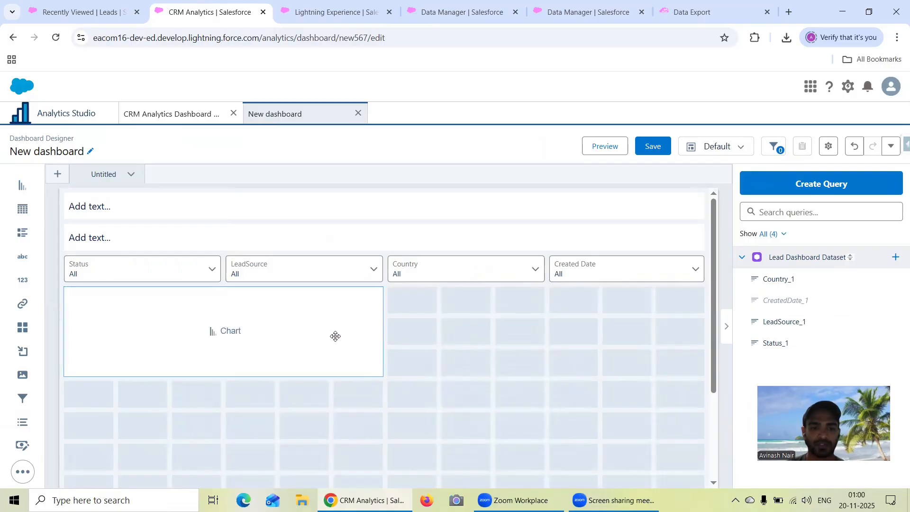
{"action": "left_click_drag", "start_coordinate": [223, 376], "coordinate": [223, 403]}
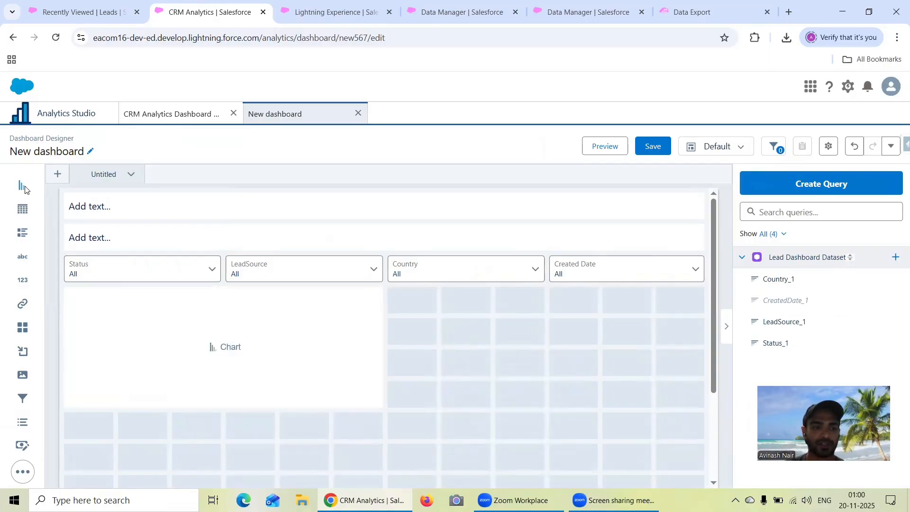
{"action": "left_click_drag", "start_coordinate": [22, 186], "coordinate": [412, 322]}
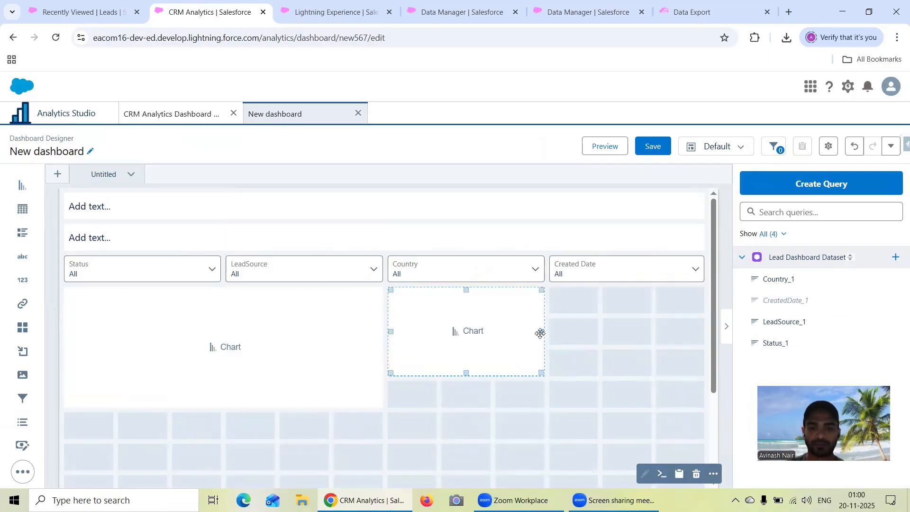
{"action": "left_click_drag", "start_coordinate": [540, 333], "coordinate": [619, 351]}
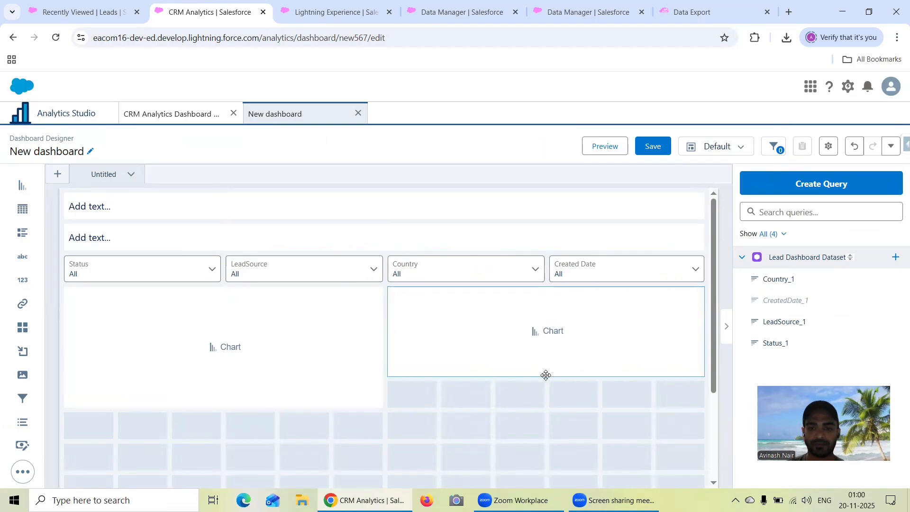
{"action": "left_click", "coordinate": [545, 375]}
{"action": "left_click_drag", "start_coordinate": [545, 373], "coordinate": [544, 396]}
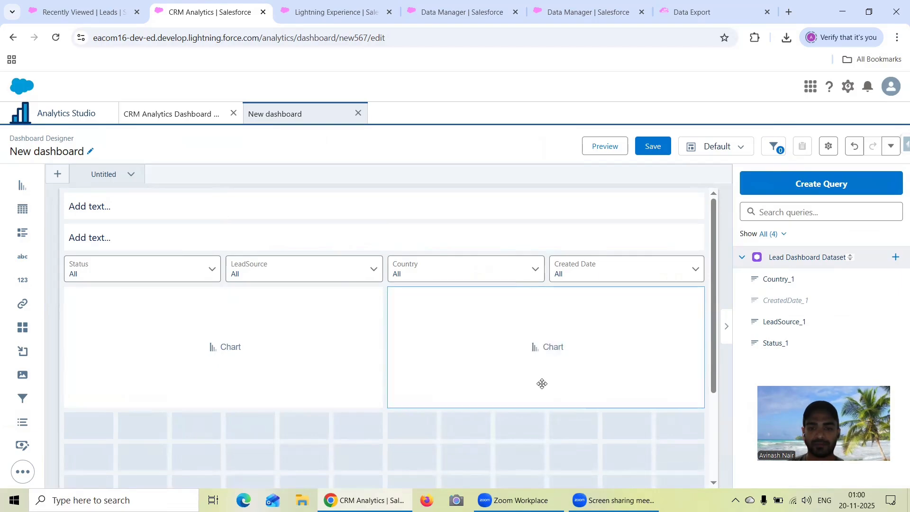
Step: Add a third chart widget below the first chart, widen it to six columns and adjust its height
{"action": "scroll", "coordinate": [542, 384], "scroll_direction": "down", "scroll_amount": 2}
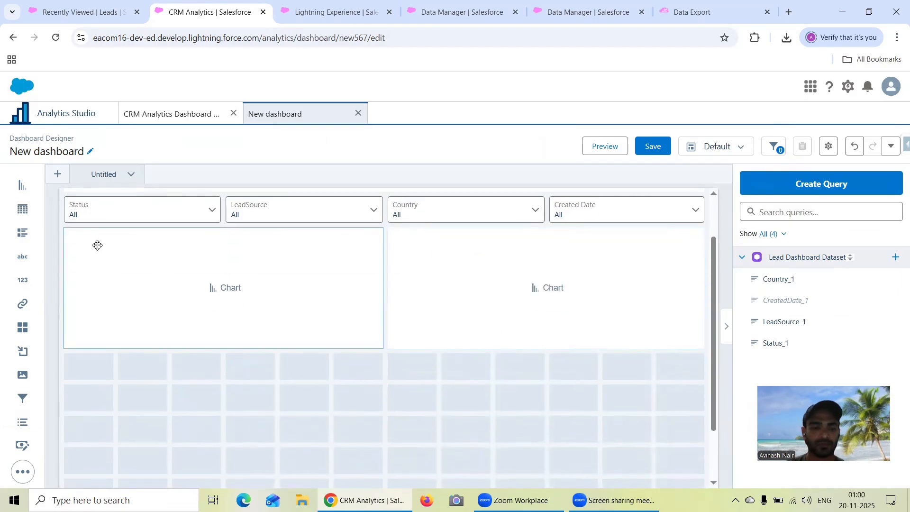
{"action": "scroll", "coordinate": [166, 289], "scroll_direction": "down", "scroll_amount": 2}
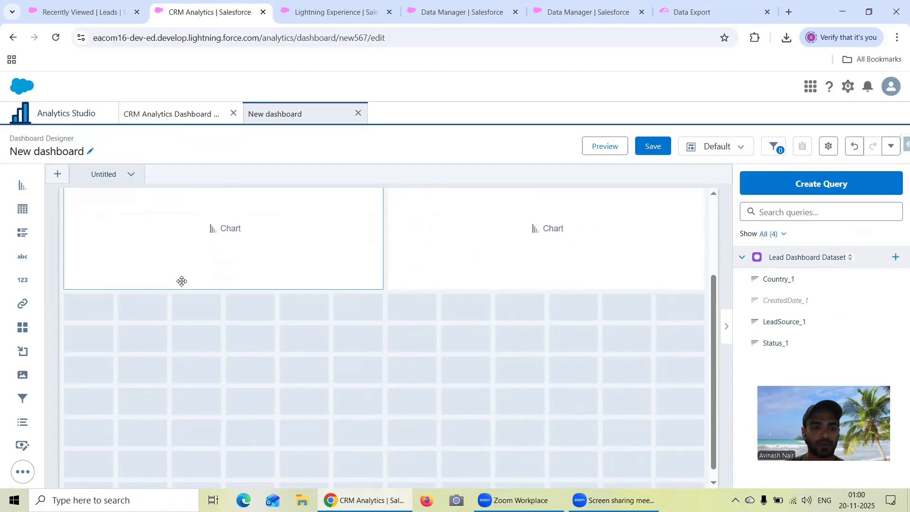
{"action": "scroll", "coordinate": [182, 281], "scroll_direction": "up", "scroll_amount": 2}
{"action": "left_click_drag", "start_coordinate": [22, 186], "coordinate": [73, 416]}
{"action": "scroll", "coordinate": [256, 389], "scroll_direction": "down", "scroll_amount": 2}
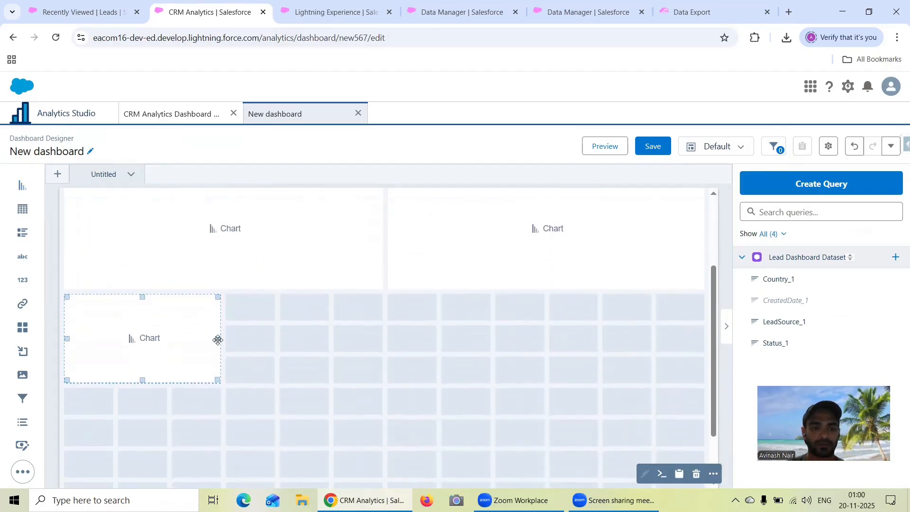
{"action": "left_click_drag", "start_coordinate": [218, 339], "coordinate": [380, 351]}
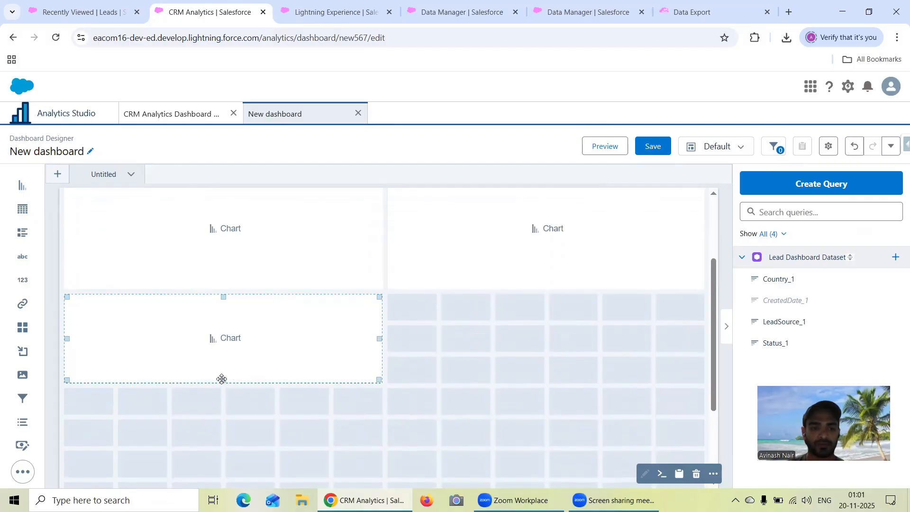
{"action": "left_click_drag", "start_coordinate": [221, 379], "coordinate": [227, 360]}
Step: Open the first chart's query on the Lead Dashboard Dataset and group its bars by Lead Source
{"action": "left_click", "coordinate": [229, 234]}
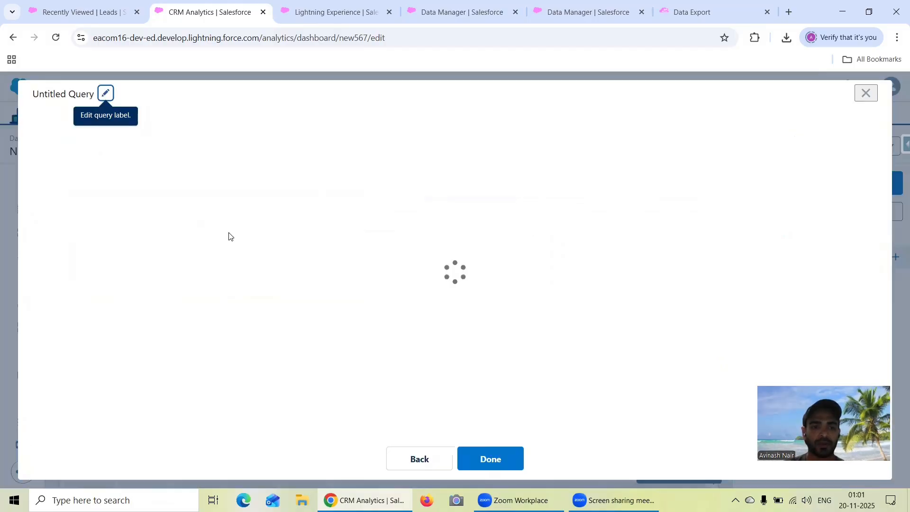
{"action": "left_click", "coordinate": [100, 355]}
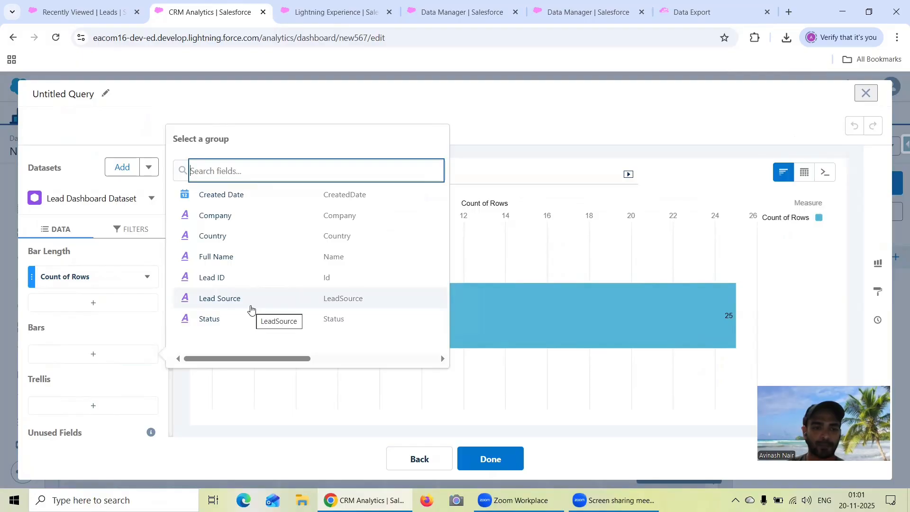
{"action": "left_click", "coordinate": [251, 309]}
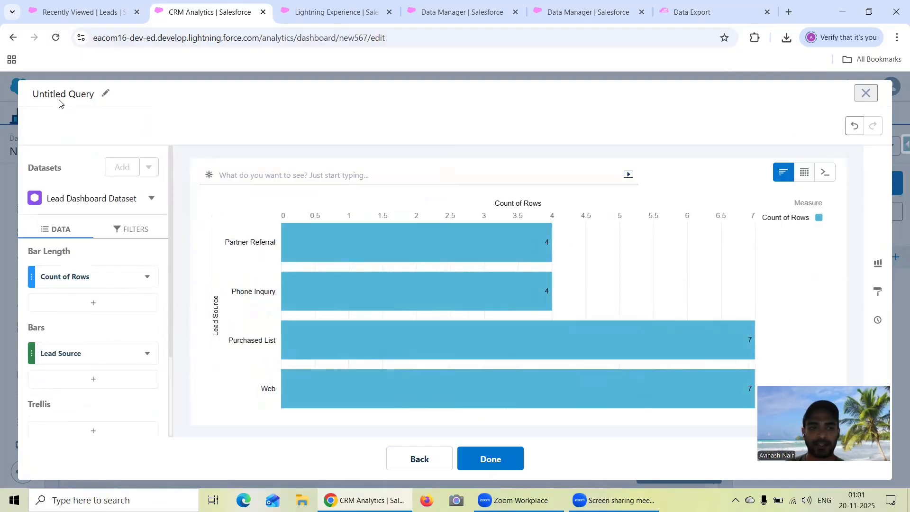
Step: Label the query Lead Source, change it to the suggested donut chart and apply it to the first chart widget
{"action": "left_click", "coordinate": [105, 93]}
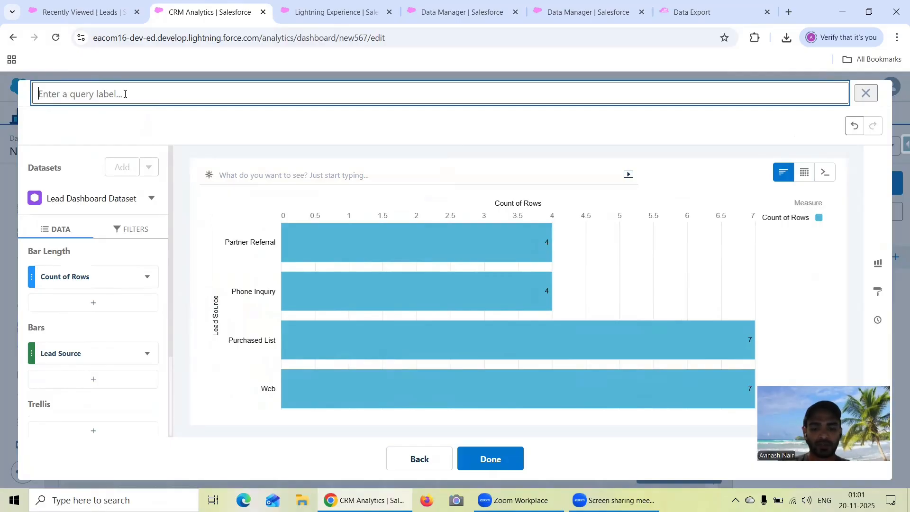
{"action": "type", "text": "Lead Source"}
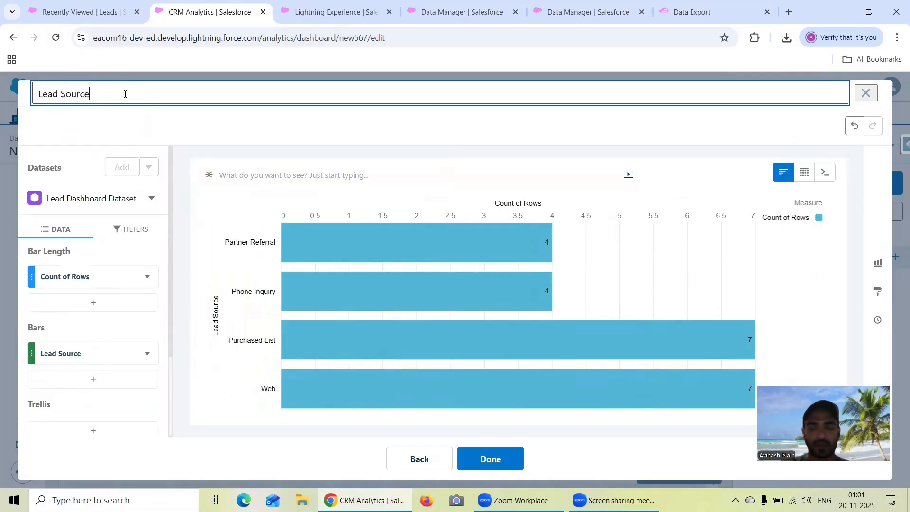
{"action": "left_click", "coordinate": [878, 263]}
{"action": "left_click", "coordinate": [788, 160]}
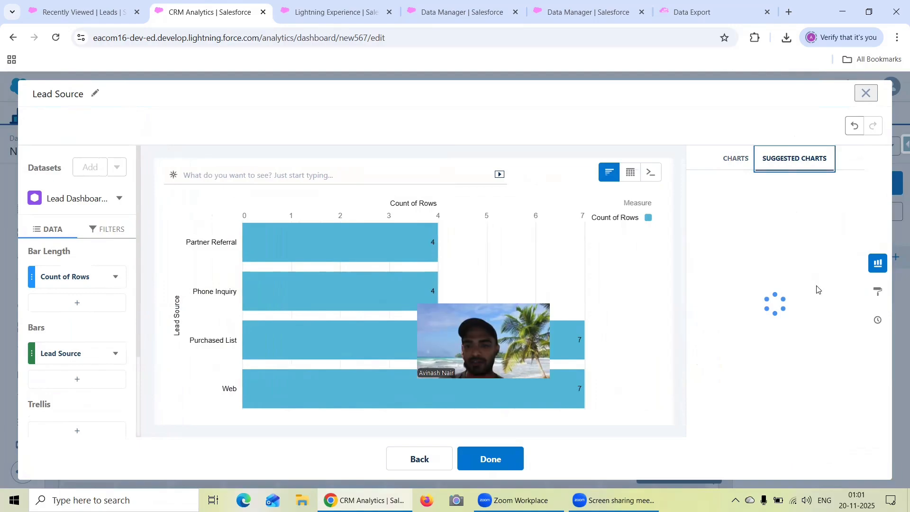
{"action": "scroll", "coordinate": [814, 289], "scroll_direction": "down", "scroll_amount": 5}
{"action": "scroll", "coordinate": [805, 270], "scroll_direction": "up", "scroll_amount": 6}
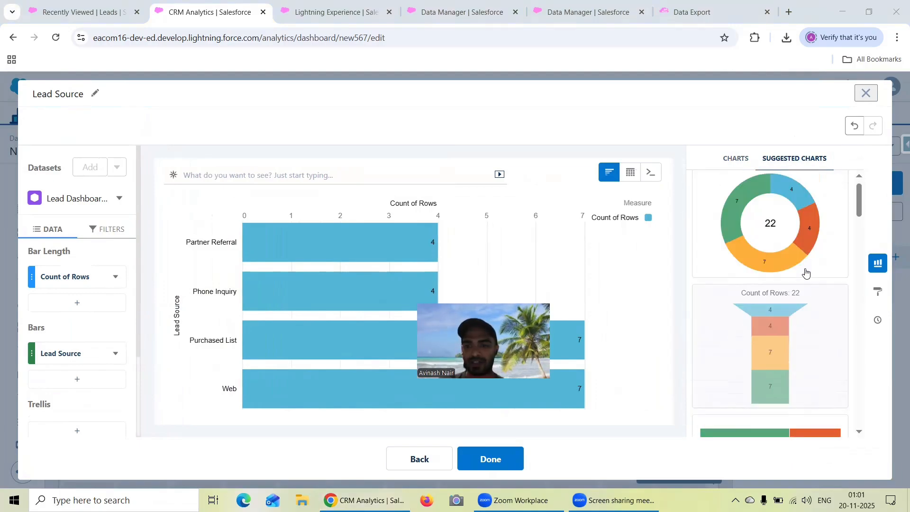
{"action": "left_click", "coordinate": [772, 249]}
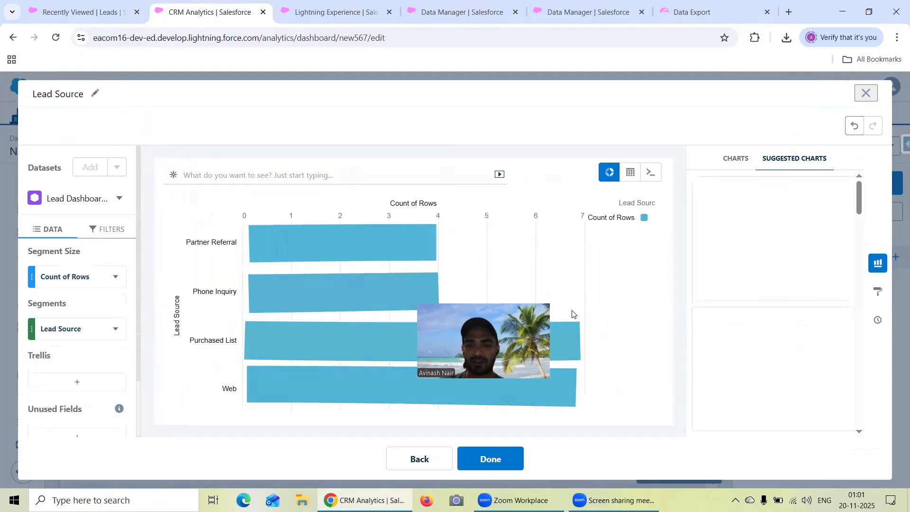
{"action": "left_click", "coordinate": [467, 447]}
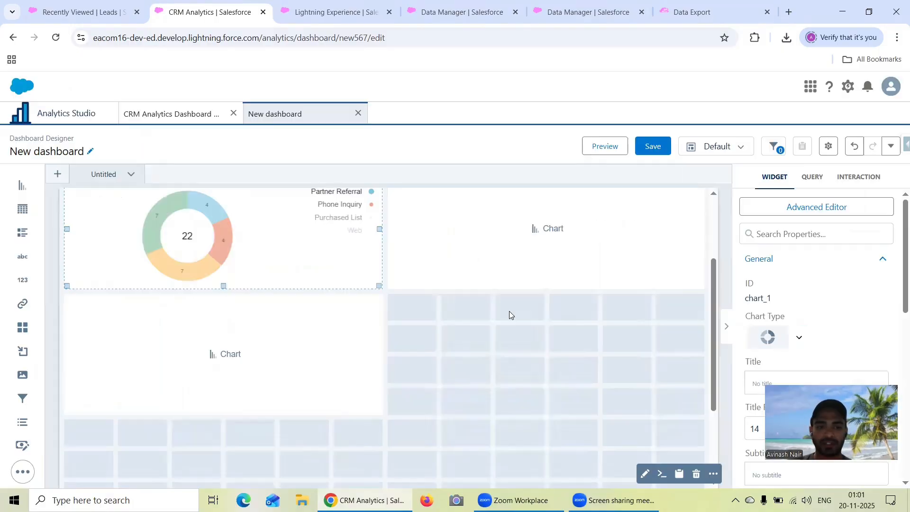
Step: Open the second chart's query on the Lead Dashboard Dataset and group its bars by Status
{"action": "left_click", "coordinate": [551, 290]}
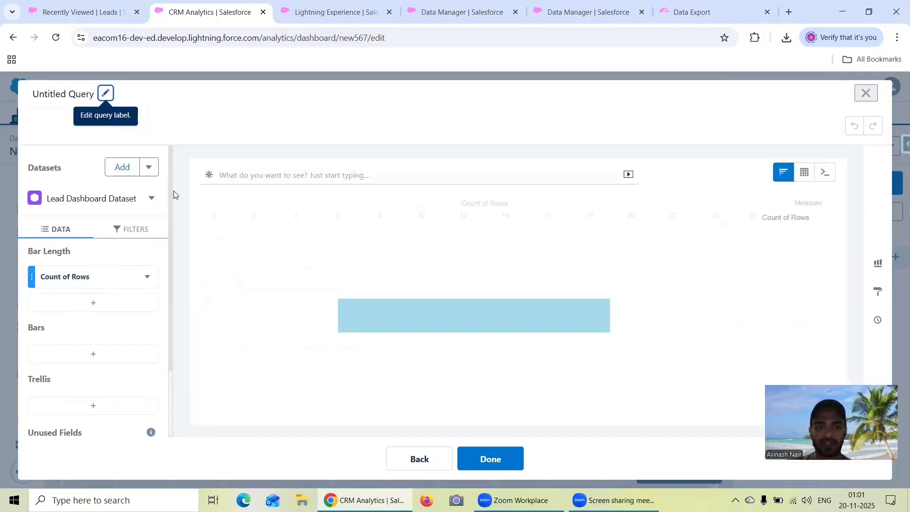
{"action": "left_click", "coordinate": [93, 354]}
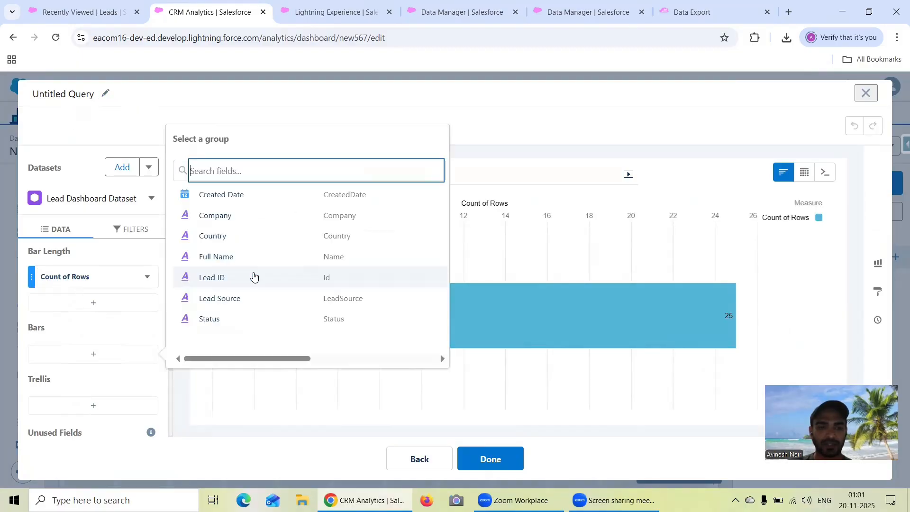
{"action": "left_click", "coordinate": [235, 326]}
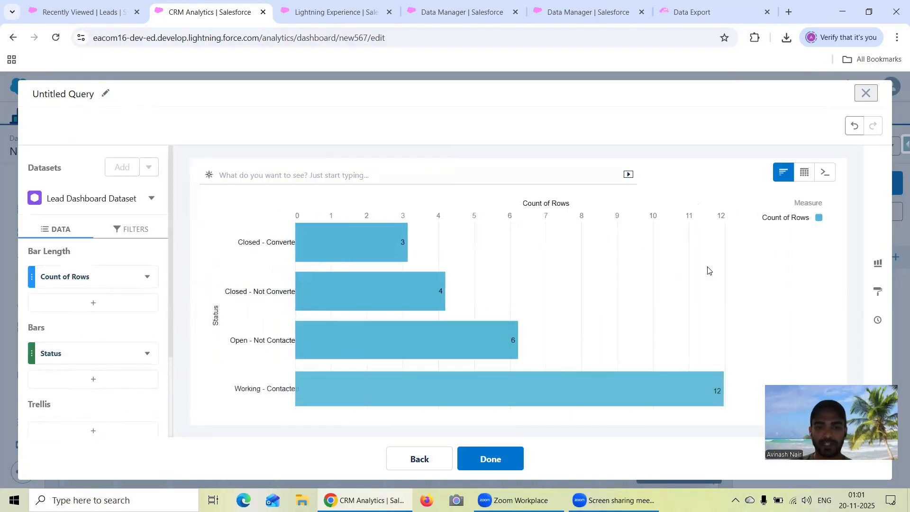
Step: Change the second chart to the suggested dot chart plotting Count of Rows against Status
{"action": "left_click", "coordinate": [878, 264]}
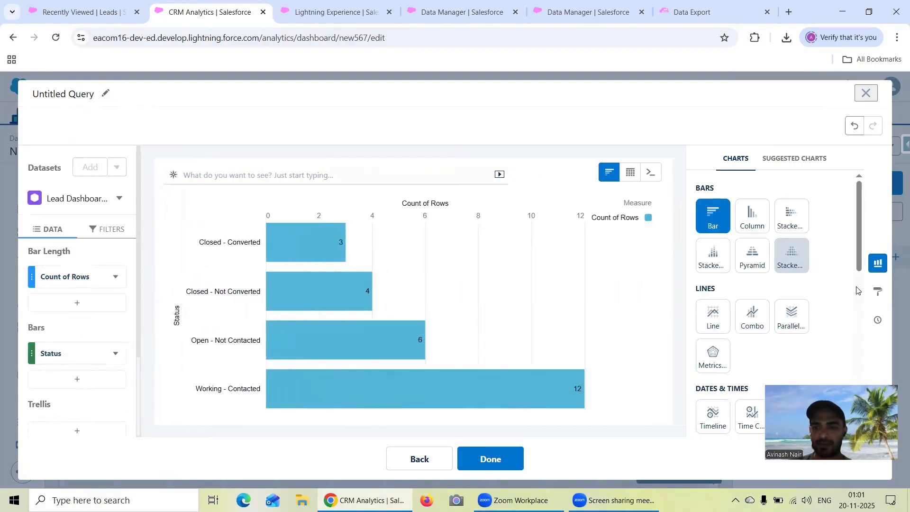
{"action": "left_click", "coordinate": [800, 163]}
{"action": "scroll", "coordinate": [824, 256], "scroll_direction": "down", "scroll_amount": 5}
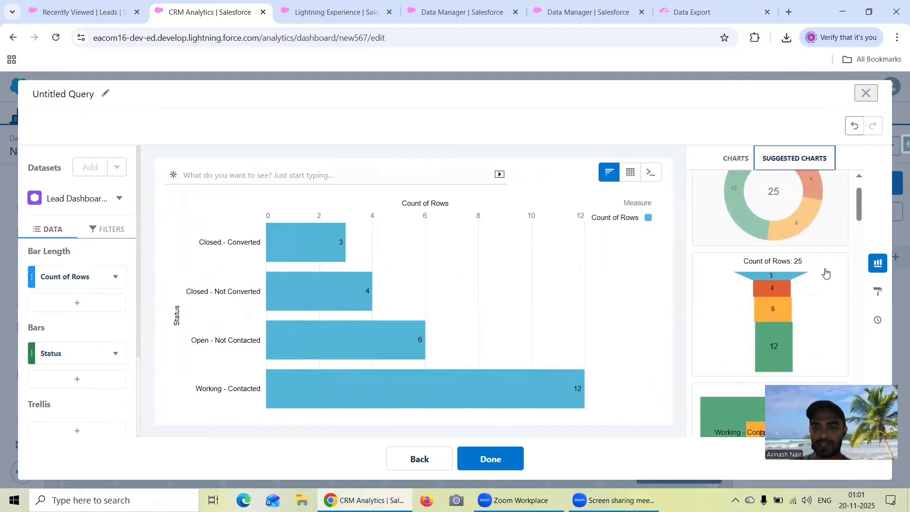
{"action": "scroll", "coordinate": [824, 271], "scroll_direction": "down", "scroll_amount": 5}
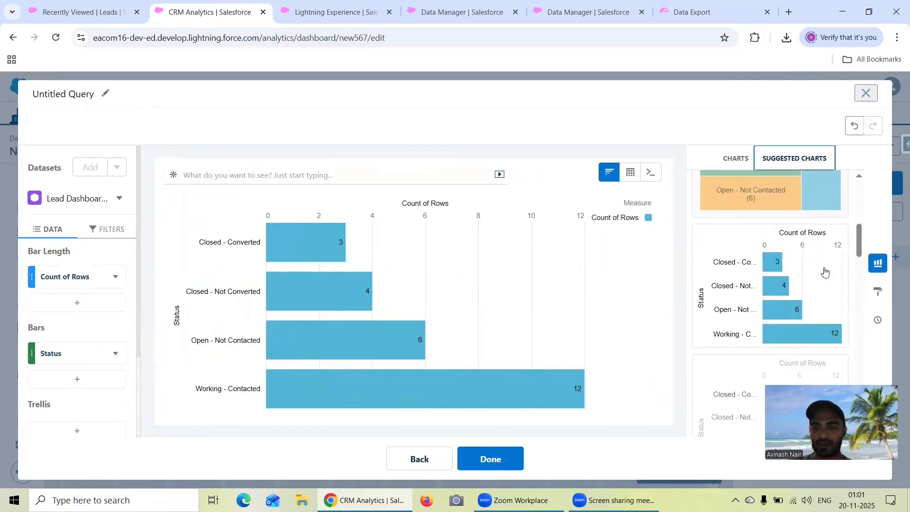
{"action": "scroll", "coordinate": [825, 271], "scroll_direction": "down", "scroll_amount": 5}
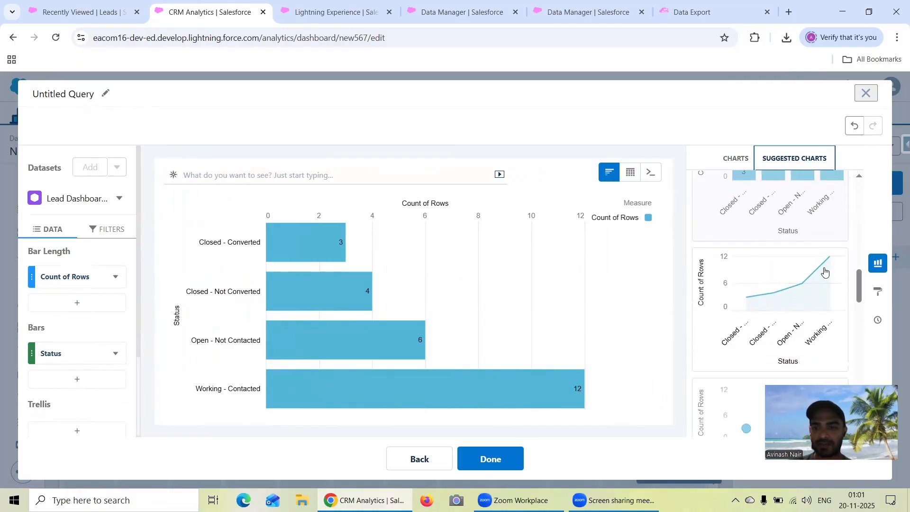
{"action": "scroll", "coordinate": [825, 271], "scroll_direction": "down", "scroll_amount": 5}
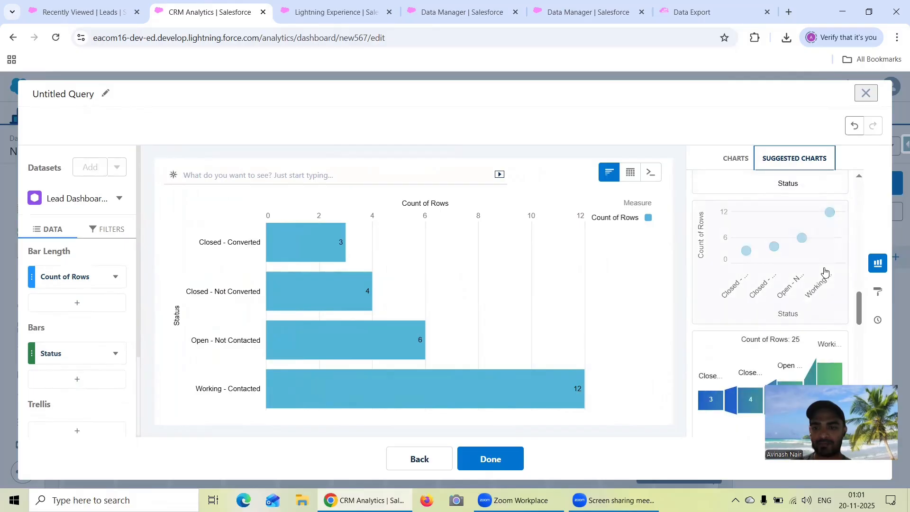
{"action": "scroll", "coordinate": [825, 271], "scroll_direction": "down", "scroll_amount": 5}
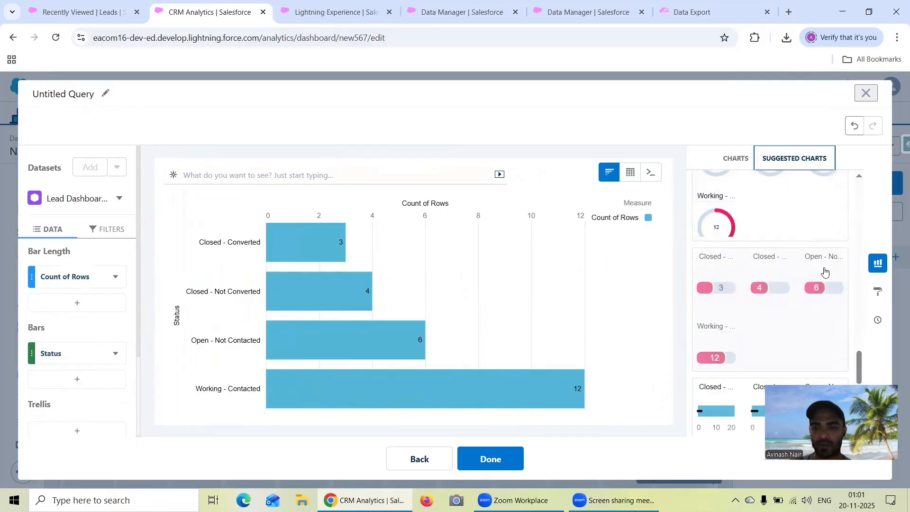
{"action": "scroll", "coordinate": [824, 271], "scroll_direction": "down", "scroll_amount": 3}
{"action": "scroll", "coordinate": [824, 271], "scroll_direction": "up", "scroll_amount": 8}
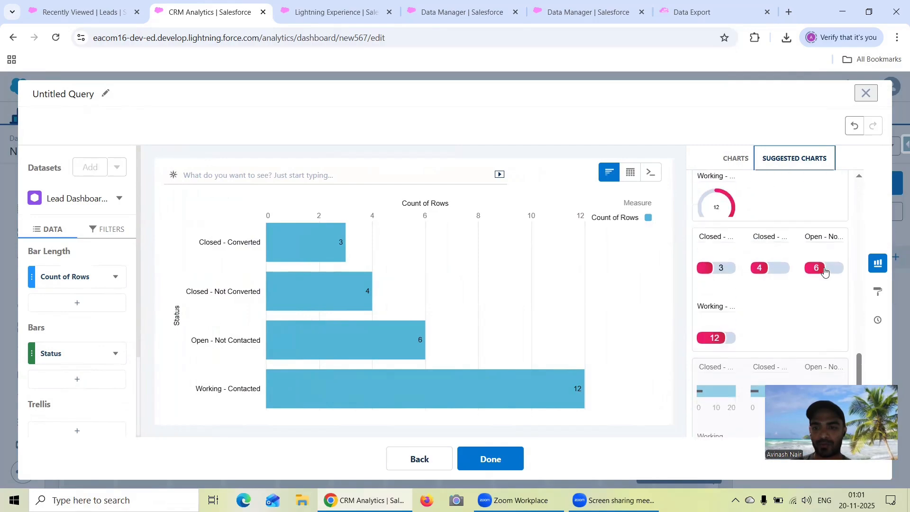
{"action": "scroll", "coordinate": [824, 271], "scroll_direction": "up", "scroll_amount": 3}
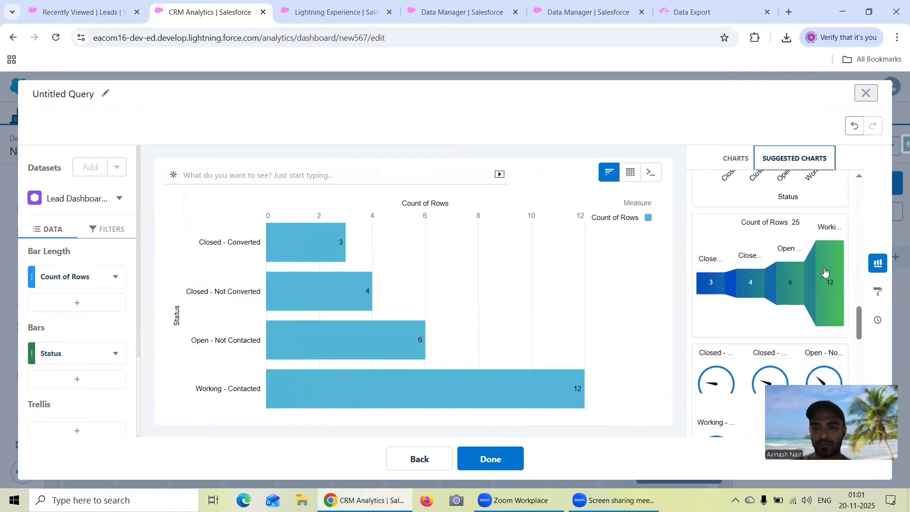
{"action": "scroll", "coordinate": [806, 280], "scroll_direction": "up", "scroll_amount": 2}
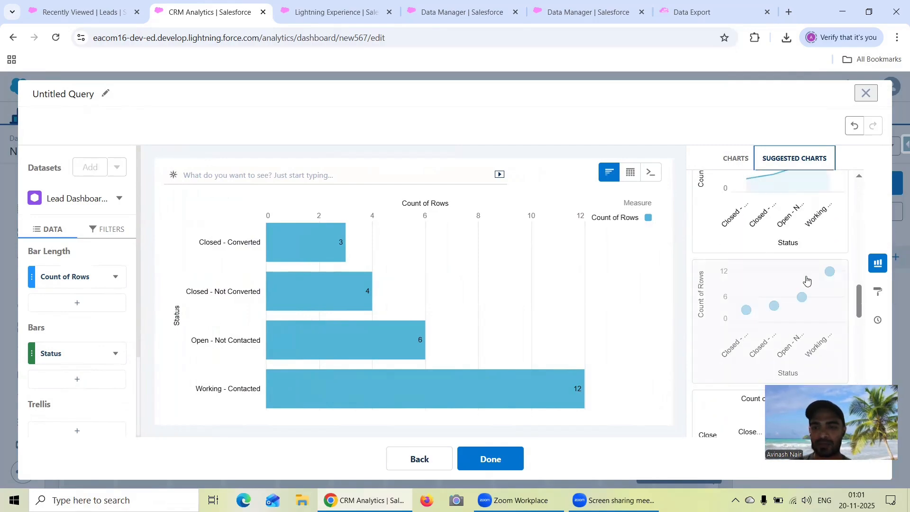
{"action": "left_click", "coordinate": [807, 281]}
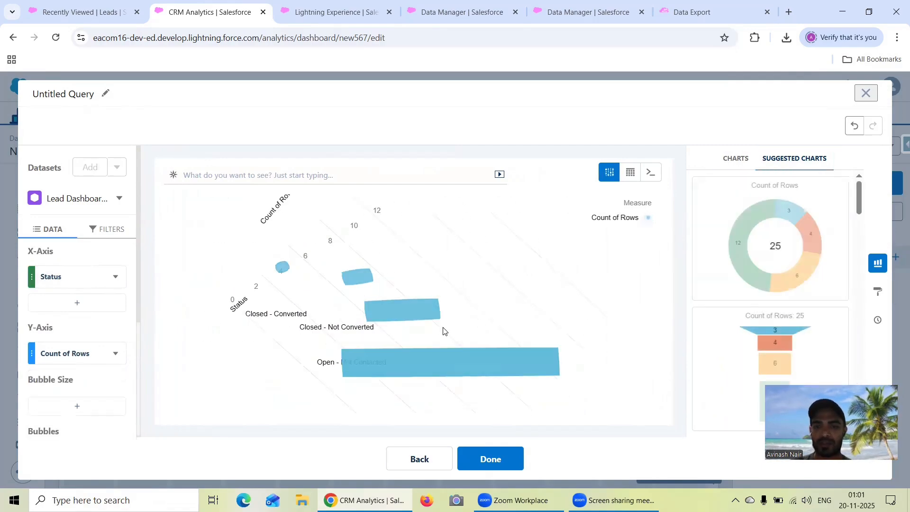
Step: Label the second chart's query Status and apply it to the dashboard
{"action": "left_click", "coordinate": [104, 94]}
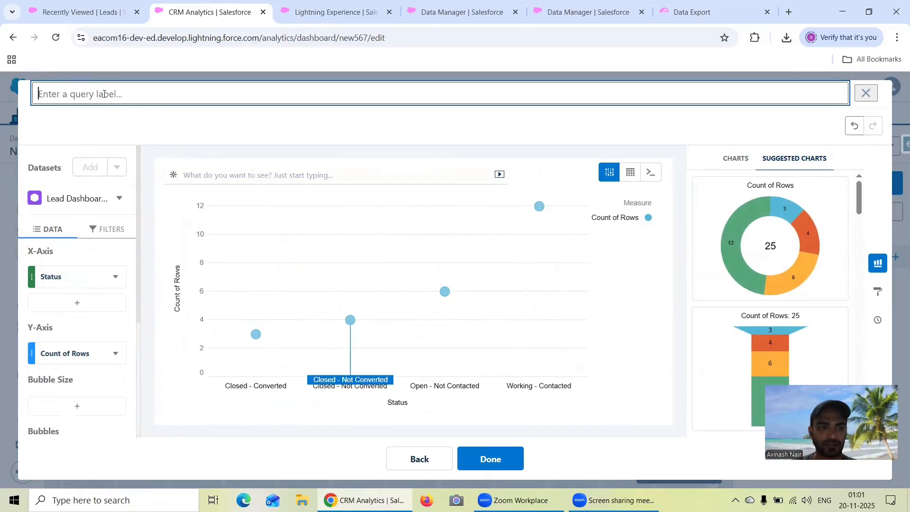
{"action": "key", "text": "ctrl+s"}
{"action": "type", "text": "tat"}
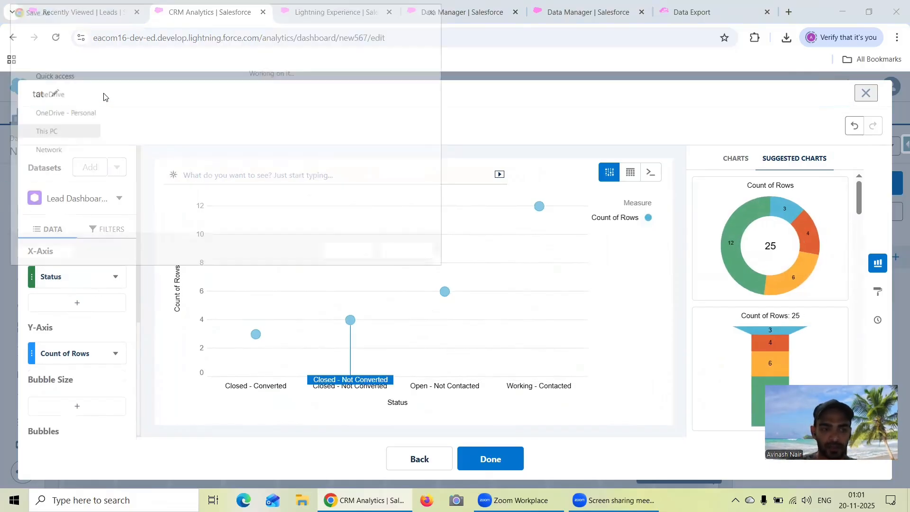
{"action": "type", "text": "us"}
{"action": "left_click", "coordinate": [410, 254]}
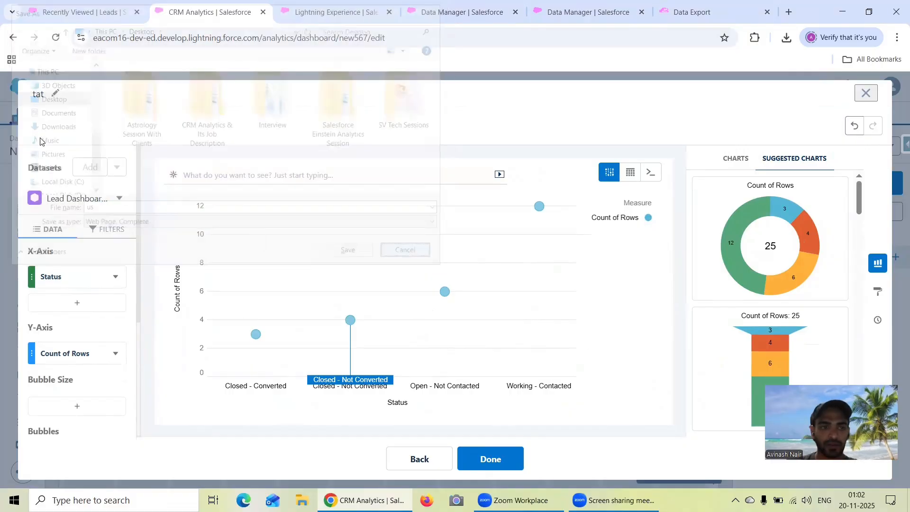
{"action": "left_click", "coordinate": [58, 94]}
{"action": "left_click_drag", "start_coordinate": [61, 92], "coordinate": [30, 96]}
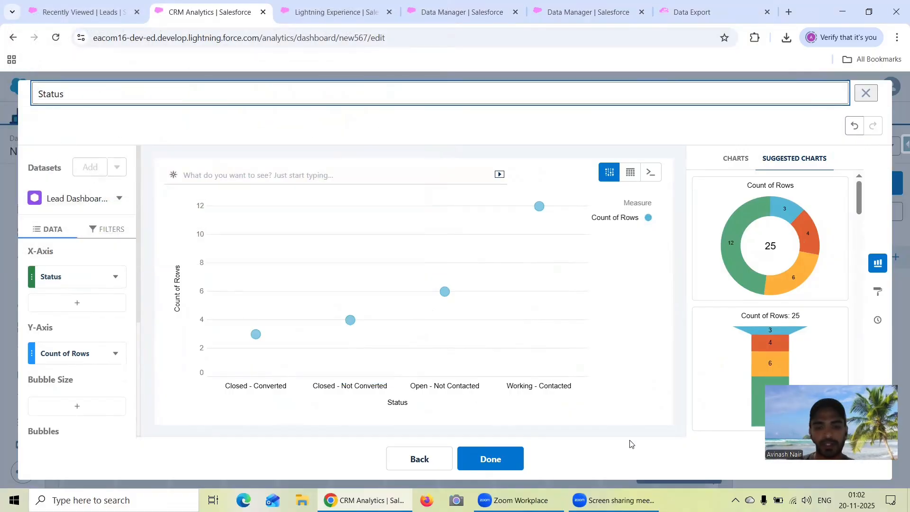
{"action": "left_click", "coordinate": [488, 458]}
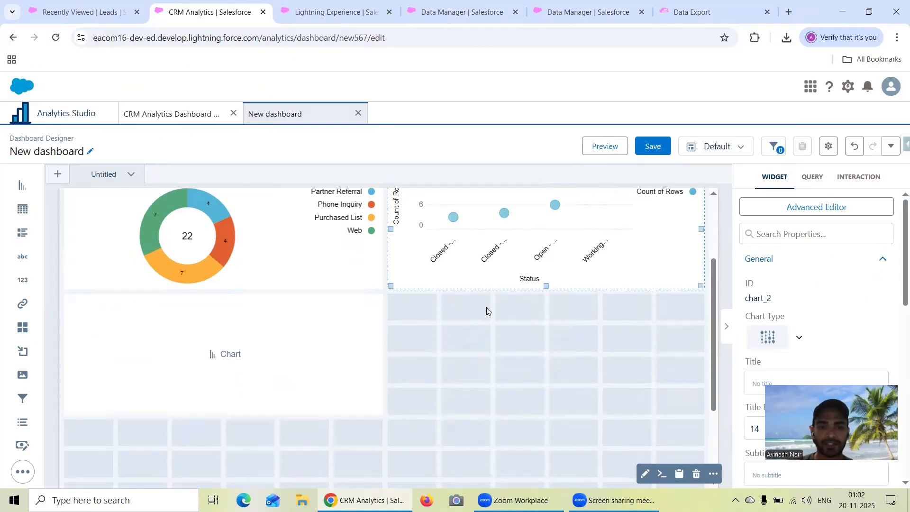
Step: Shift the empty third chart down one row and extend the donut and dot charts by one row each
{"action": "left_click_drag", "start_coordinate": [333, 323], "coordinate": [330, 346]}
{"action": "left_click", "coordinate": [286, 270]}
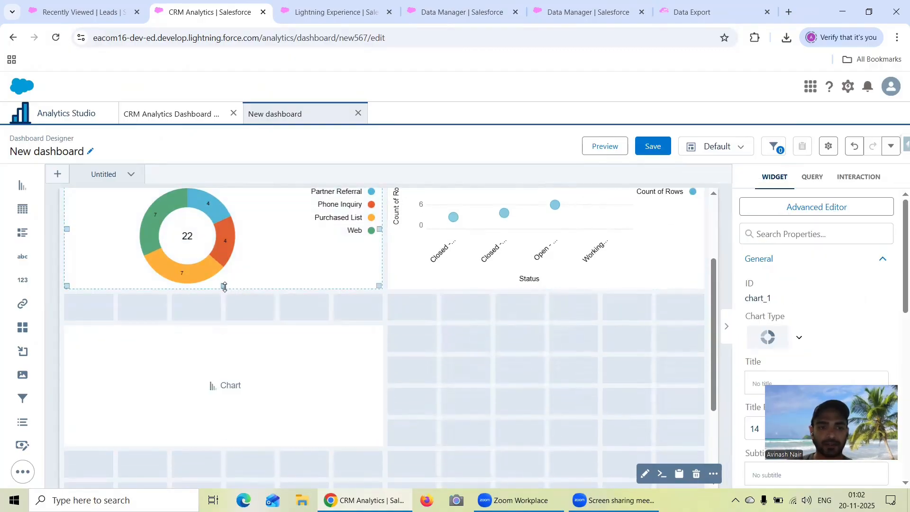
{"action": "left_click_drag", "start_coordinate": [224, 287], "coordinate": [230, 305]}
{"action": "left_click", "coordinate": [514, 258]}
{"action": "left_click_drag", "start_coordinate": [545, 287], "coordinate": [548, 310]}
Step: Open the third chart's query on the Lead Dashboard Dataset and group its bars by Company
{"action": "scroll", "coordinate": [224, 295], "scroll_direction": "down", "scroll_amount": 1}
{"action": "left_click", "coordinate": [231, 327]}
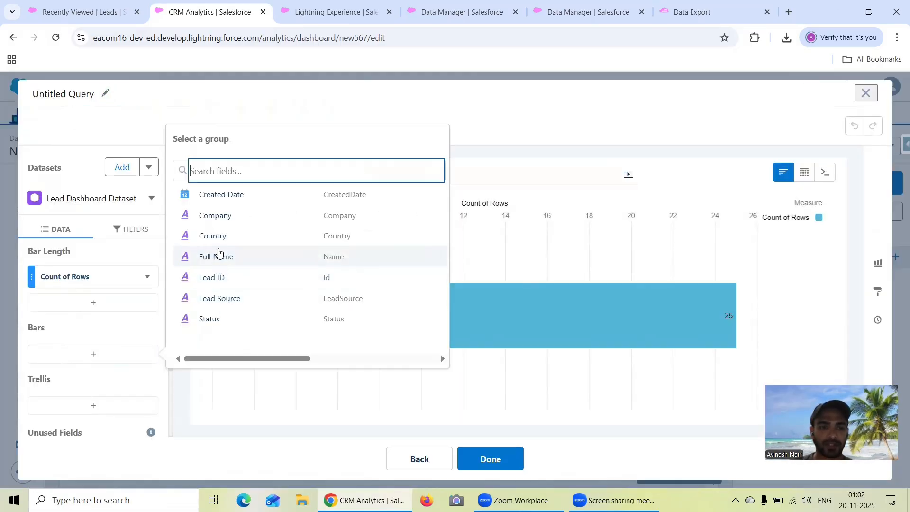
{"action": "left_click", "coordinate": [217, 217]}
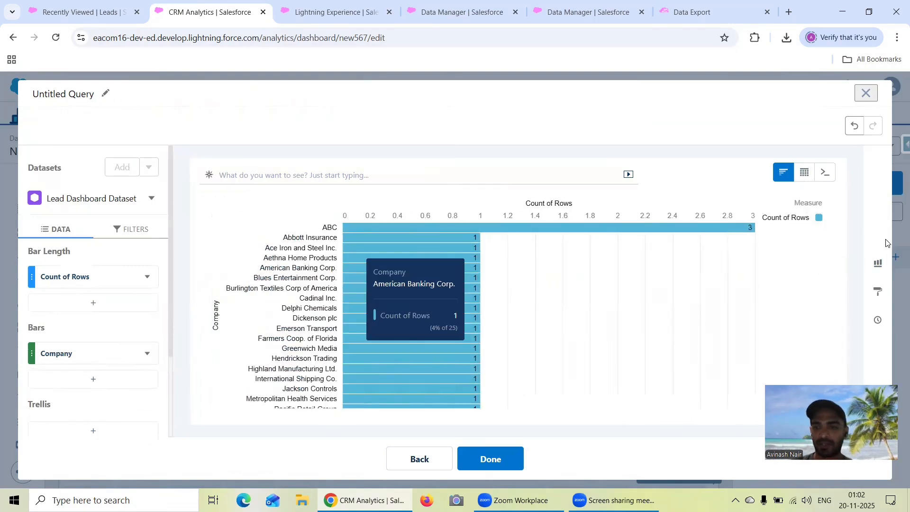
Step: Change the third chart to the suggested line chart of Count of Rows by Company
{"action": "left_click", "coordinate": [877, 265]}
{"action": "left_click", "coordinate": [792, 158]}
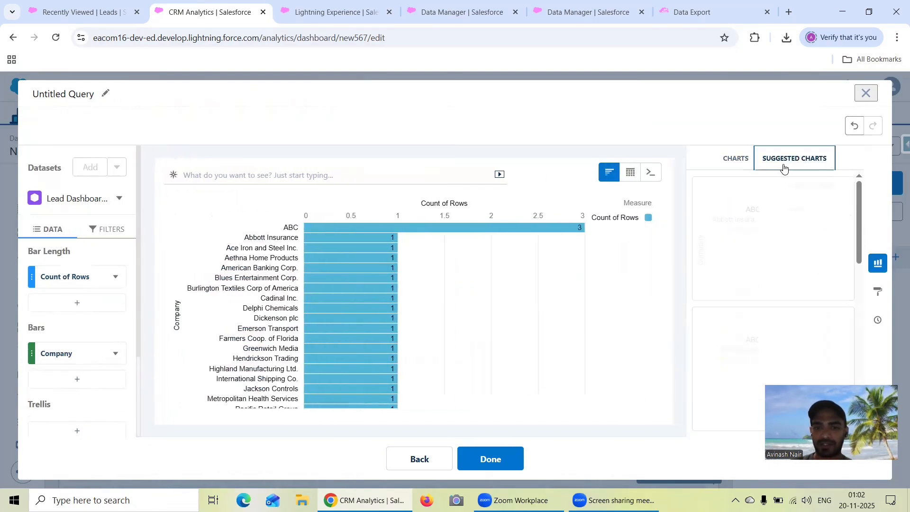
{"action": "scroll", "coordinate": [807, 257], "scroll_direction": "down", "scroll_amount": 1}
{"action": "scroll", "coordinate": [807, 256], "scroll_direction": "down", "scroll_amount": 5}
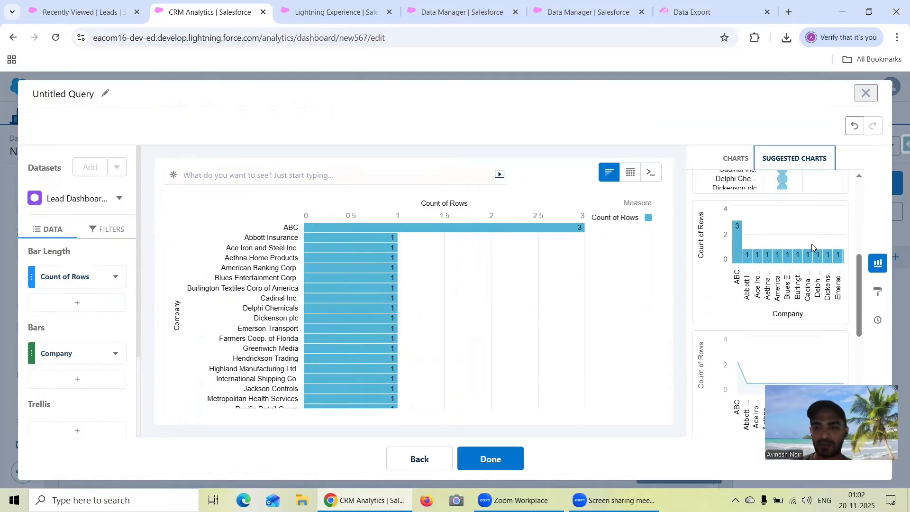
{"action": "scroll", "coordinate": [812, 248], "scroll_direction": "down", "scroll_amount": 1}
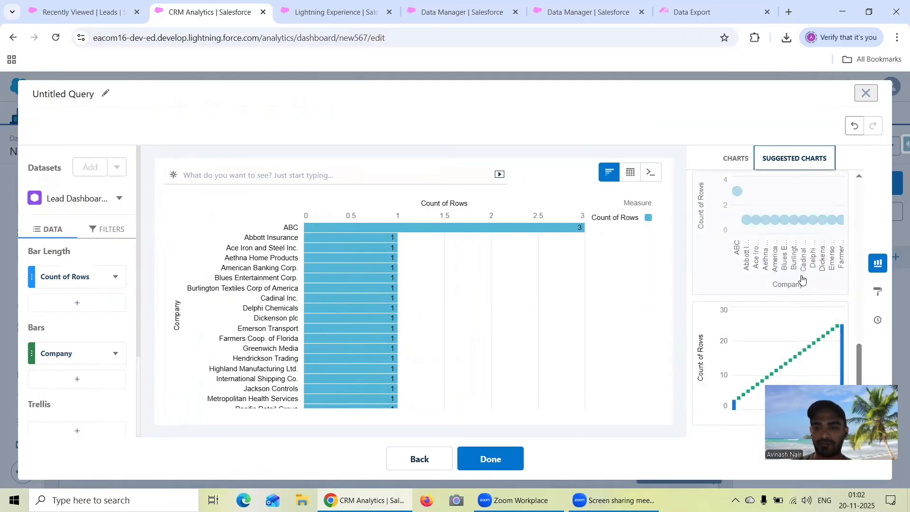
{"action": "scroll", "coordinate": [801, 277], "scroll_direction": "up", "scroll_amount": 1}
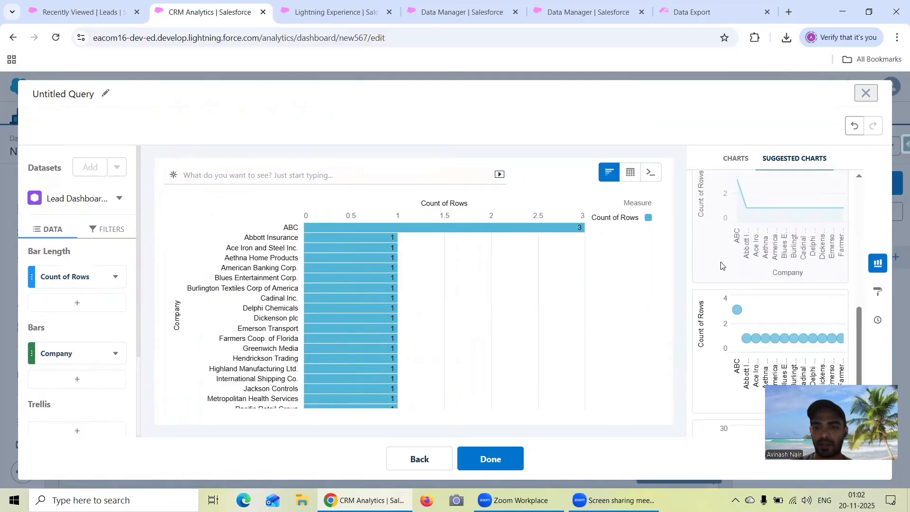
{"action": "left_click", "coordinate": [720, 265]}
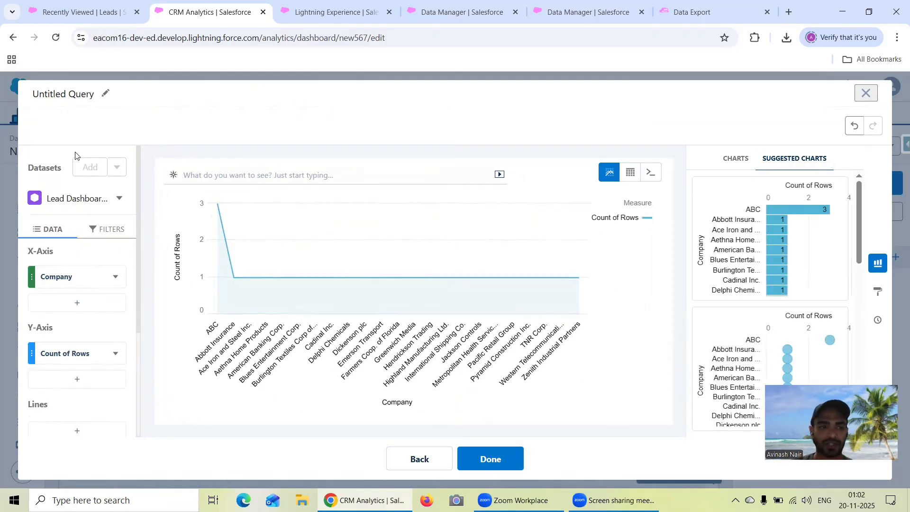
Step: Label the third chart's query Company and apply it to the dashboard
{"action": "left_click", "coordinate": [105, 94]}
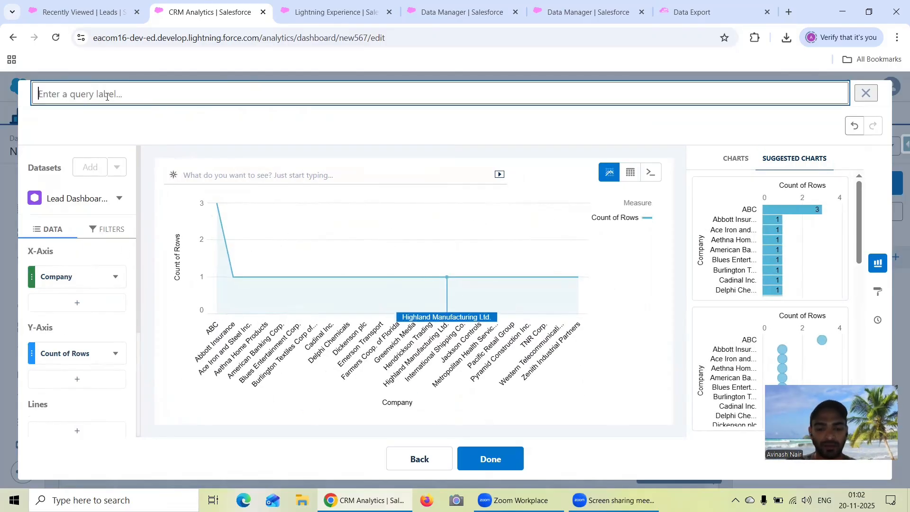
{"action": "type", "text": "Company"}
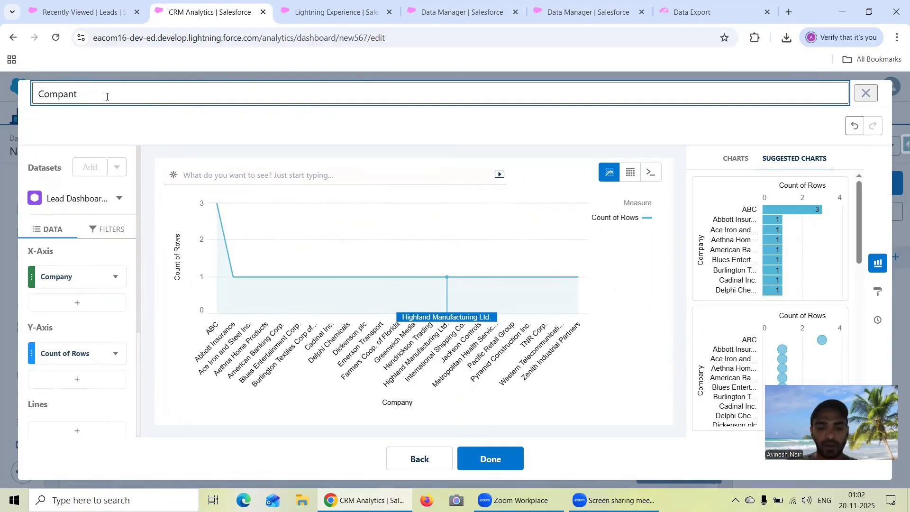
{"action": "left_click", "coordinate": [506, 459]}
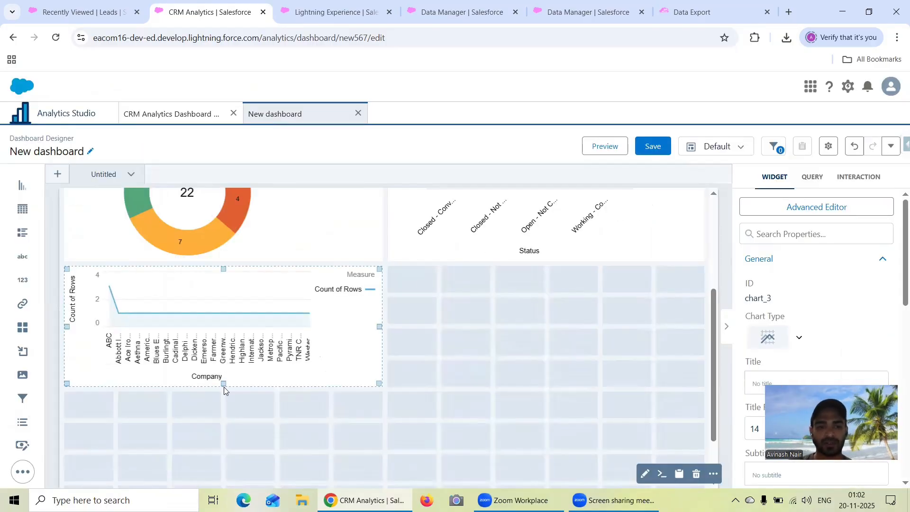
Step: Extend the Company line chart downward by one row
{"action": "left_click_drag", "start_coordinate": [221, 385], "coordinate": [226, 410]}
{"action": "scroll", "coordinate": [474, 342], "scroll_direction": "up", "scroll_amount": 4}
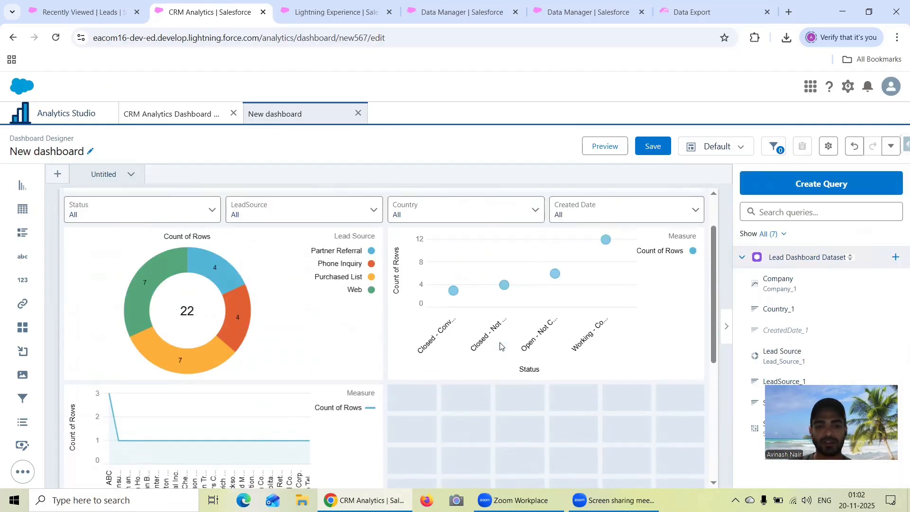
{"action": "scroll", "coordinate": [507, 342], "scroll_direction": "down", "scroll_amount": 3}
{"action": "scroll", "coordinate": [506, 343], "scroll_direction": "down", "scroll_amount": 1}
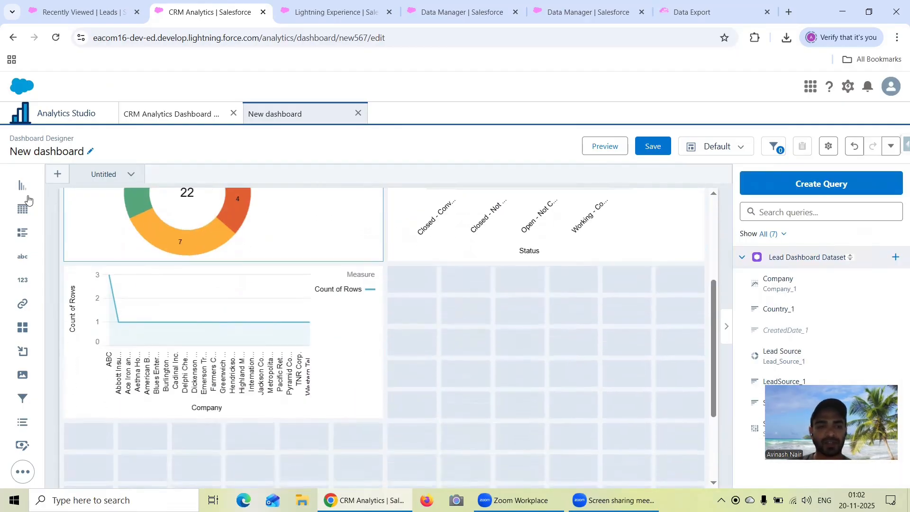
Step: Add a fourth chart widget beside the Company line chart and stretch it to the dashboard's edge and the line chart's height
{"action": "left_click_drag", "start_coordinate": [24, 197], "coordinate": [469, 322]}
{"action": "left_click_drag", "start_coordinate": [544, 316], "coordinate": [702, 315]}
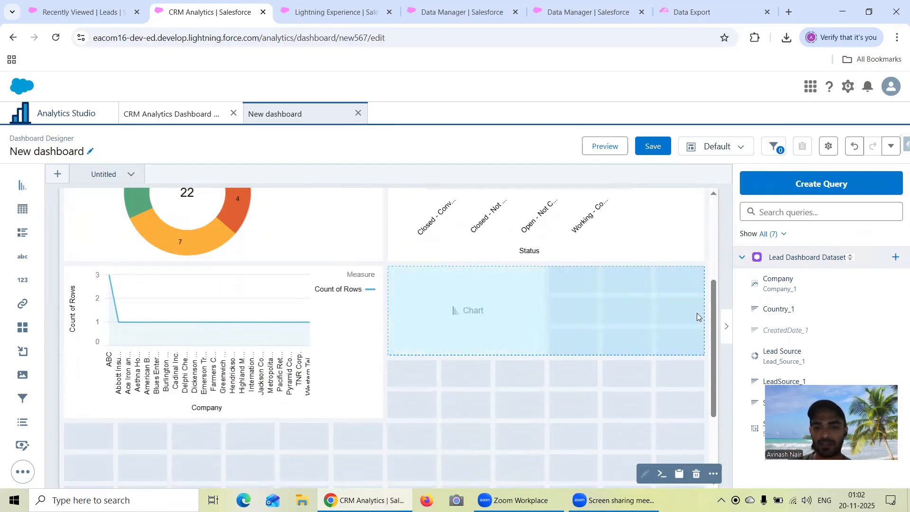
{"action": "left_click_drag", "start_coordinate": [546, 352], "coordinate": [546, 383]}
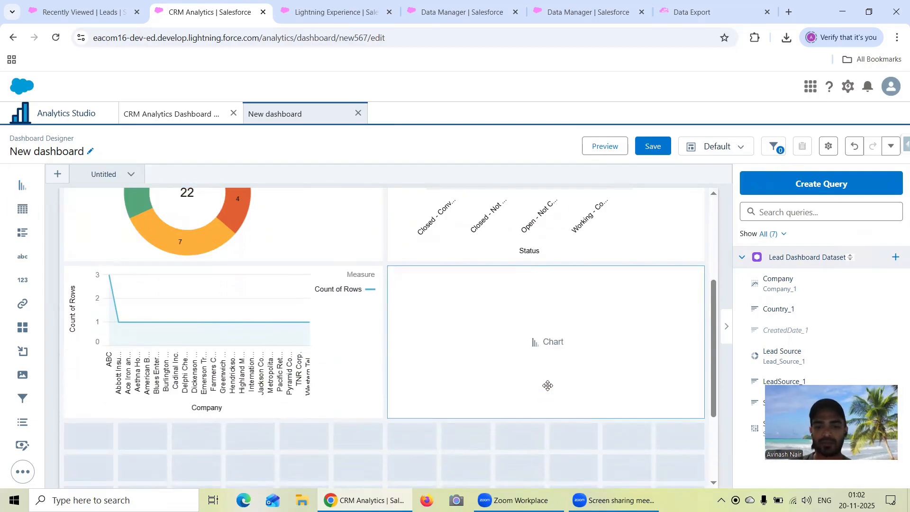
Step: Open the fourth chart's query on the Lead Dashboard Dataset and group its bars by Country
{"action": "left_click", "coordinate": [545, 342]}
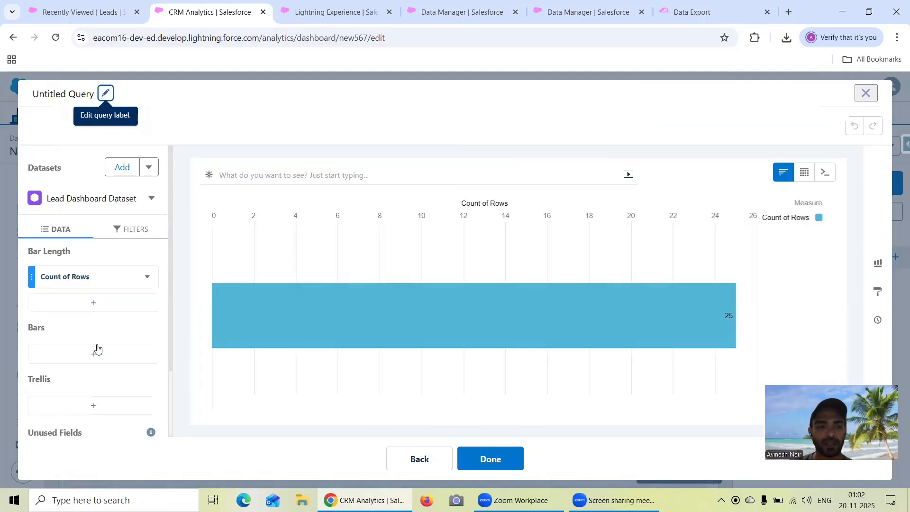
{"action": "left_click", "coordinate": [105, 355]}
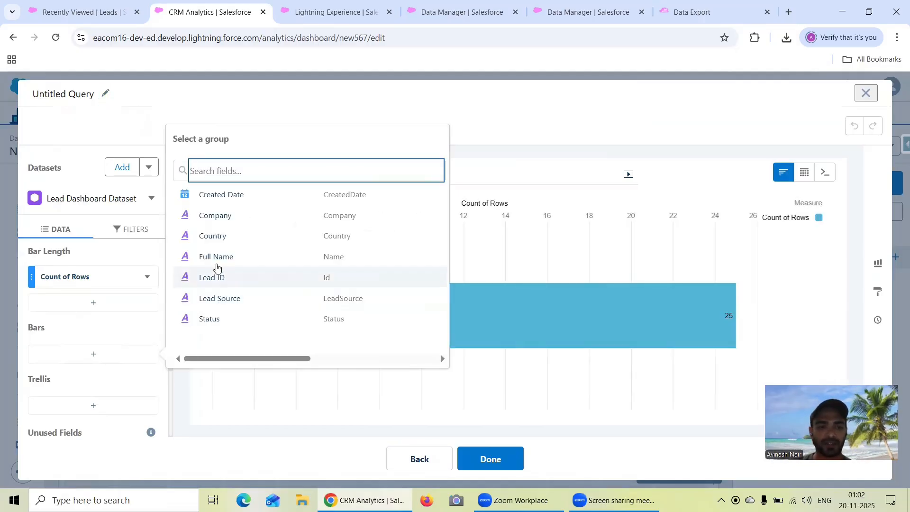
{"action": "left_click", "coordinate": [260, 236]}
Step: Change the fourth chart to the suggested map that shades countries by Count of Rows
{"action": "left_click", "coordinate": [877, 269]}
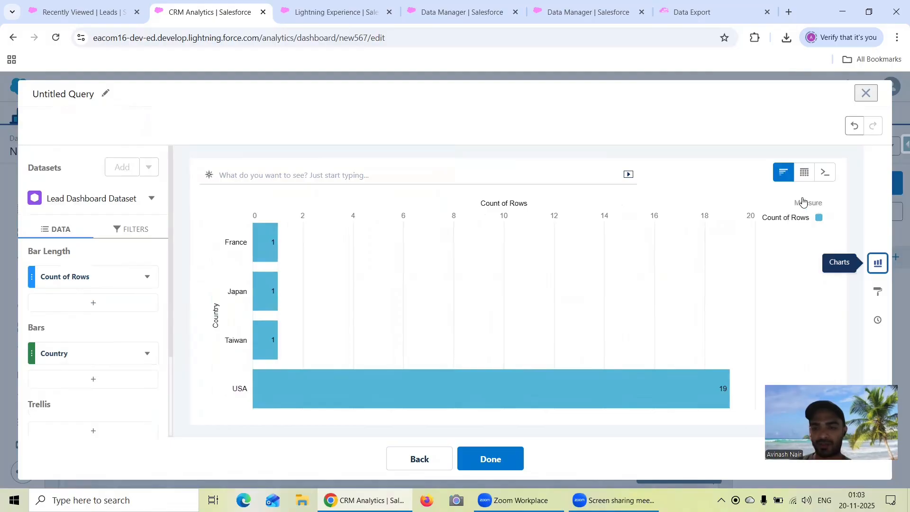
{"action": "left_click", "coordinate": [789, 160]}
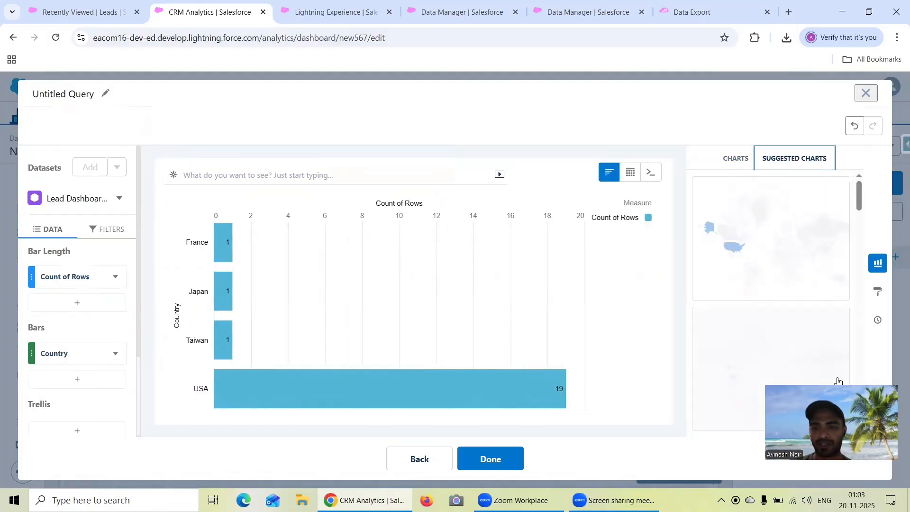
{"action": "left_click_drag", "start_coordinate": [892, 430], "coordinate": [621, 287]}
{"action": "scroll", "coordinate": [806, 318], "scroll_direction": "down", "scroll_amount": 6}
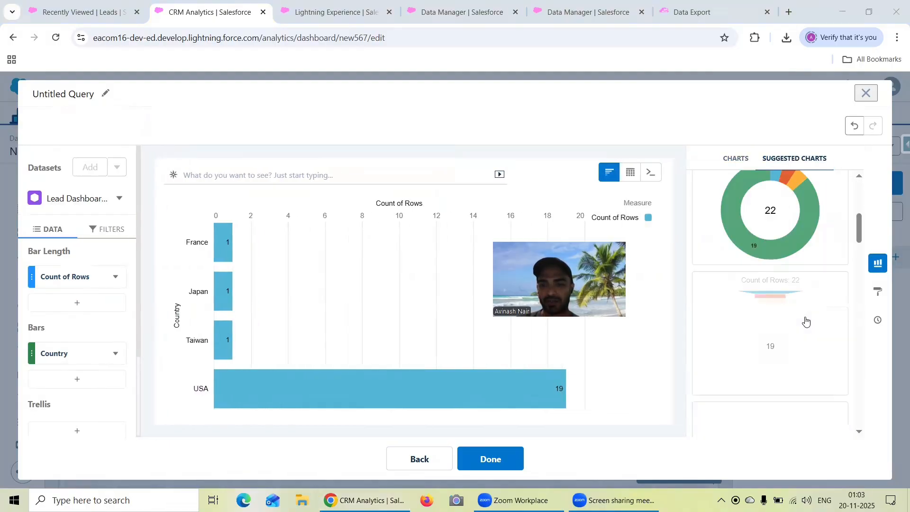
{"action": "scroll", "coordinate": [802, 305], "scroll_direction": "up", "scroll_amount": 6}
{"action": "left_click", "coordinate": [771, 261]}
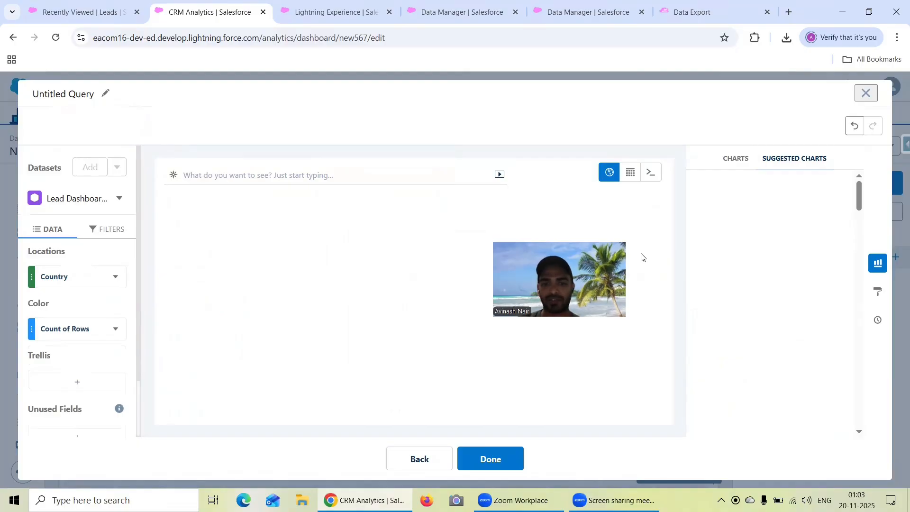
Step: Label the fourth chart's query Country and apply it to the dashboard
{"action": "left_click", "coordinate": [104, 93]}
{"action": "type", "text": "Cou"}
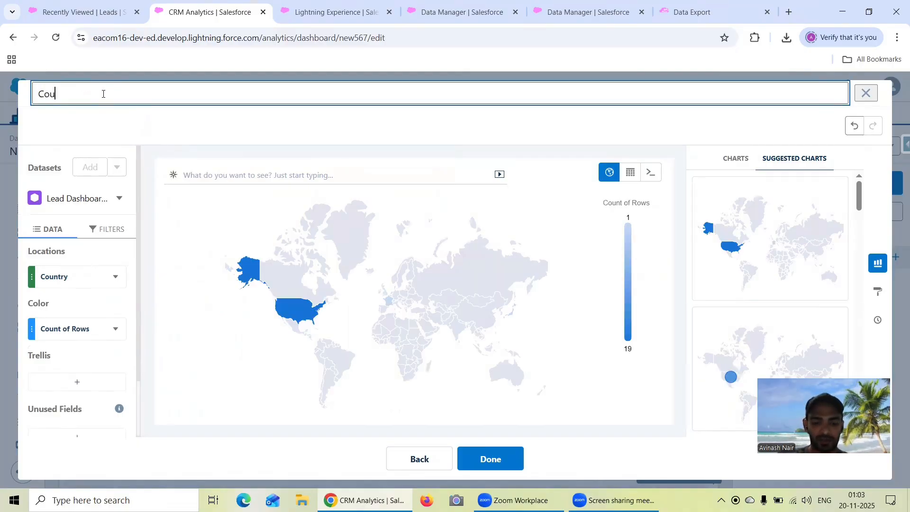
{"action": "type", "text": "ntry"}
{"action": "left_click", "coordinate": [488, 458]}
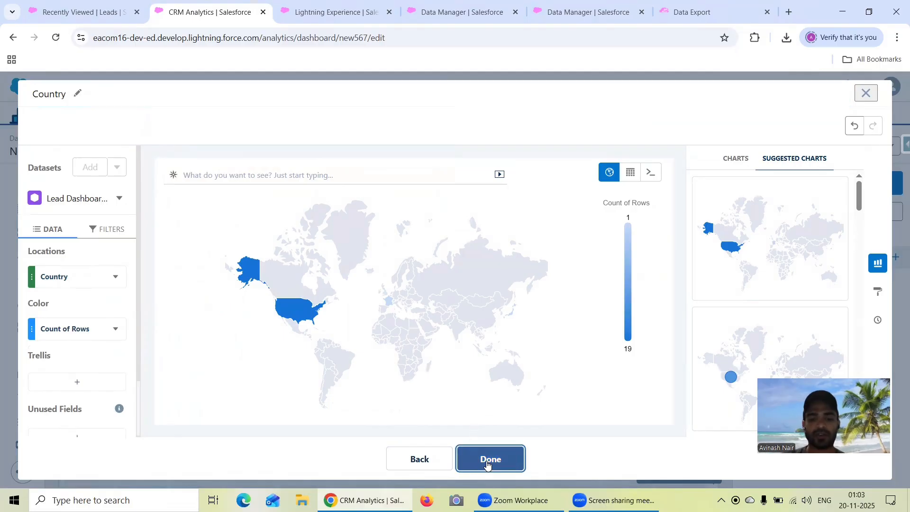
Step: Add a table widget below the line chart and map, widen it to the full dashboard width and extend it downward
{"action": "scroll", "coordinate": [586, 313], "scroll_direction": "down", "scroll_amount": 3}
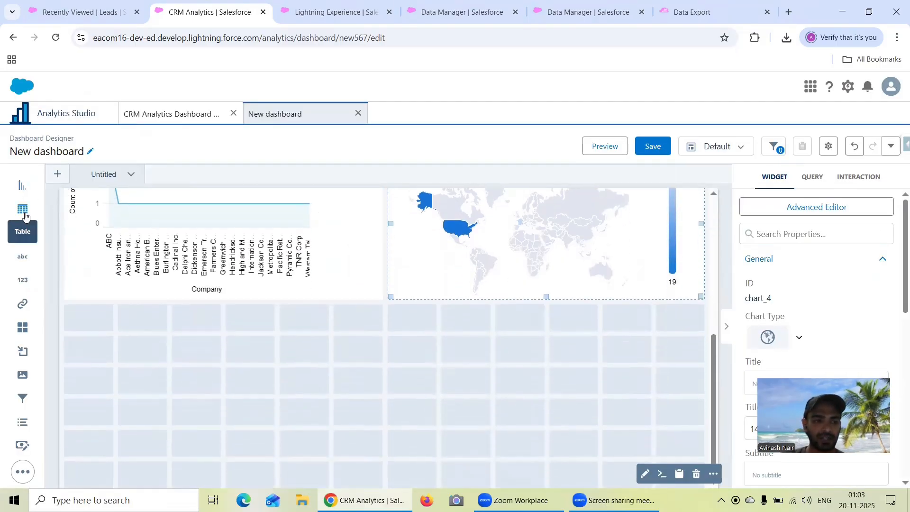
{"action": "mouse_move", "coordinate": [21, 441]}
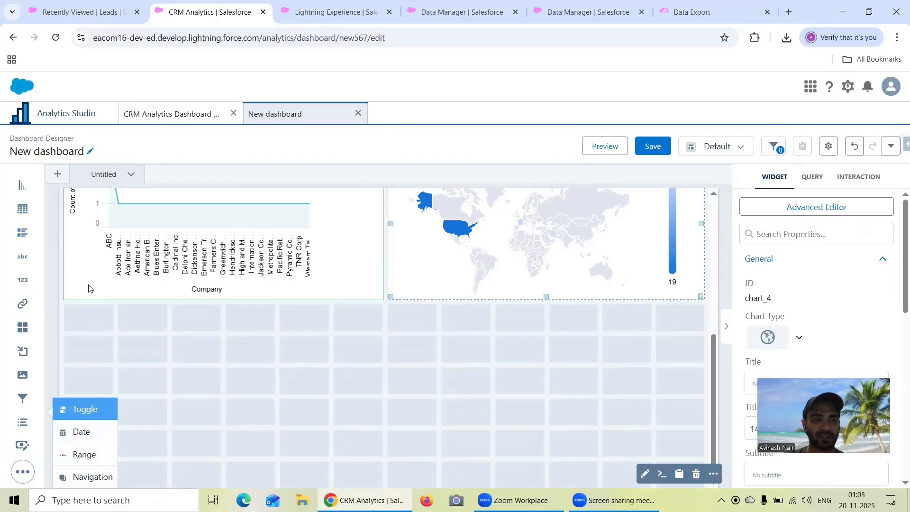
{"action": "left_click", "coordinate": [111, 324]}
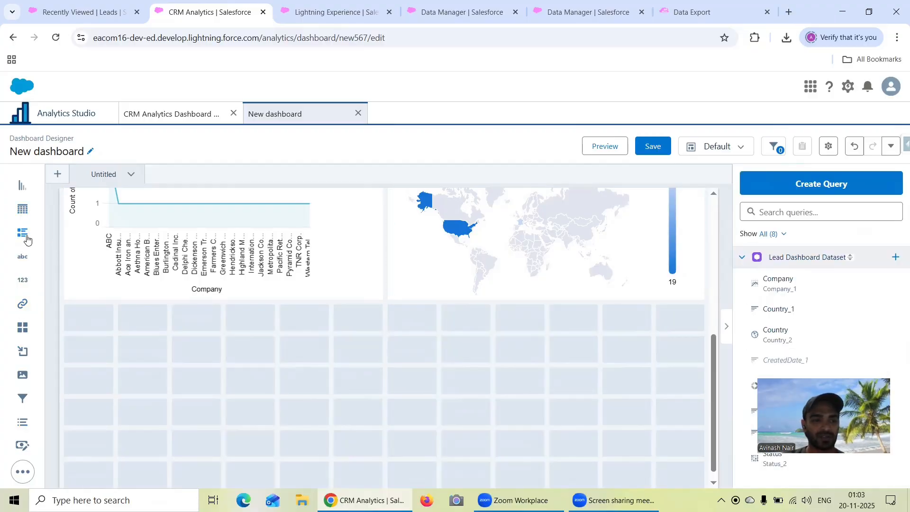
{"action": "left_click_drag", "start_coordinate": [24, 216], "coordinate": [83, 372]}
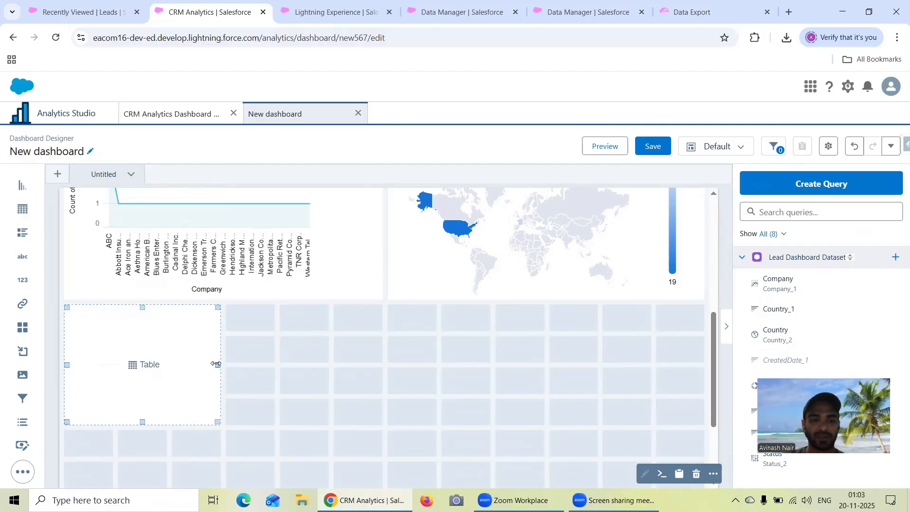
{"action": "left_click_drag", "start_coordinate": [217, 365], "coordinate": [699, 370]}
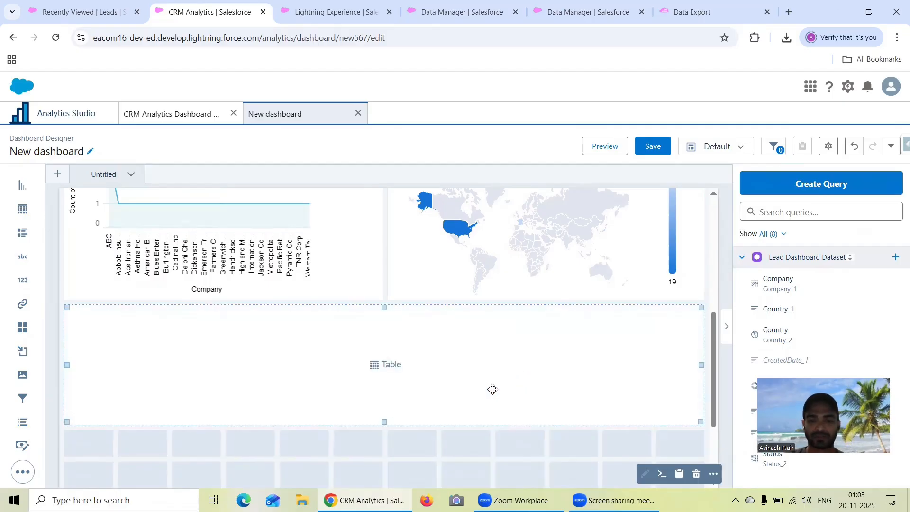
{"action": "left_click_drag", "start_coordinate": [383, 423], "coordinate": [385, 454]}
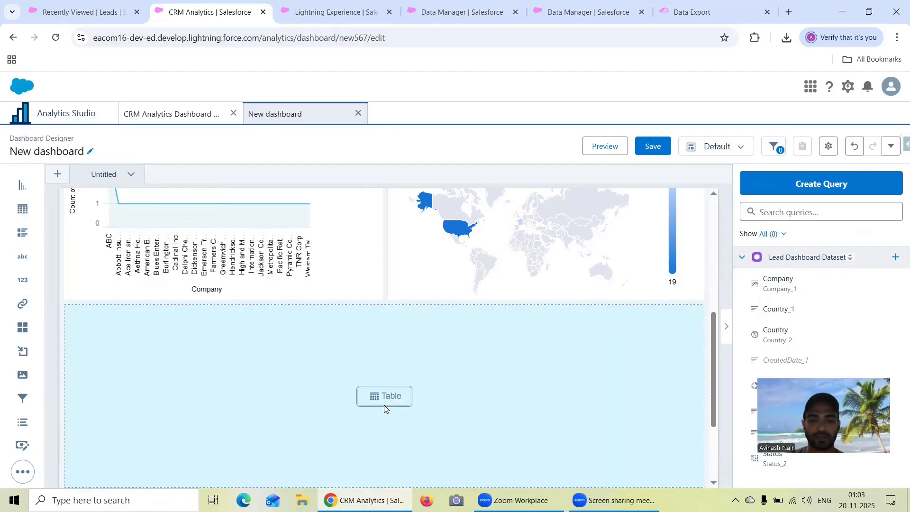
Step: Open the table widget's query on the Lead Dashboard Dataset and label it Lead Details Table
{"action": "left_click", "coordinate": [384, 405]}
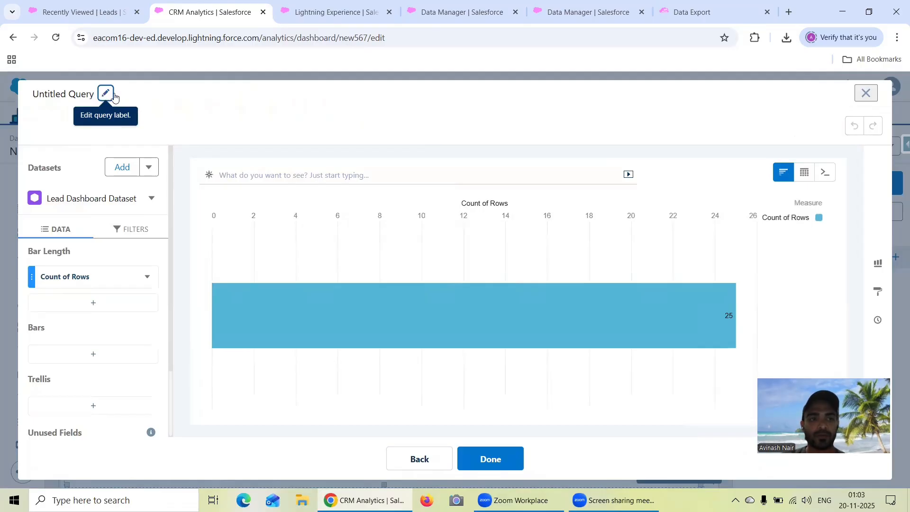
{"action": "left_click", "coordinate": [115, 96]}
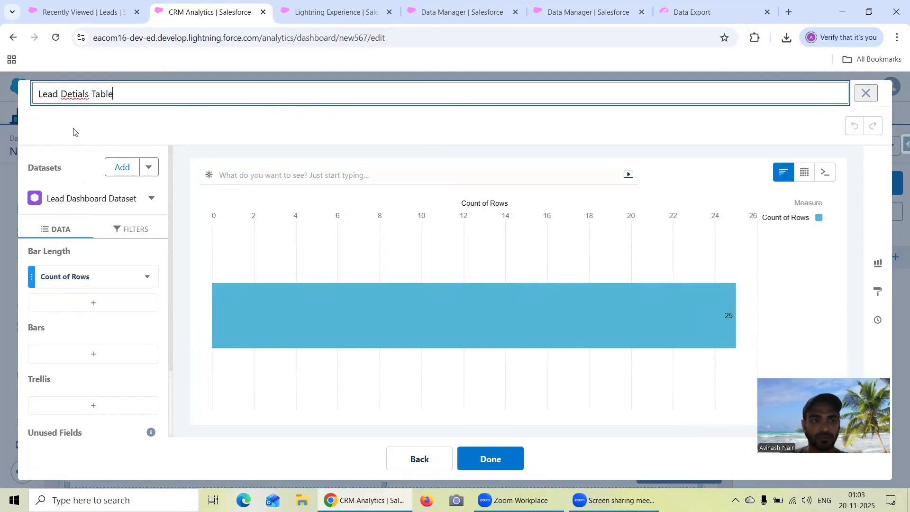
{"action": "left_click", "coordinate": [87, 94]}
{"action": "key", "text": "BackSpace"}
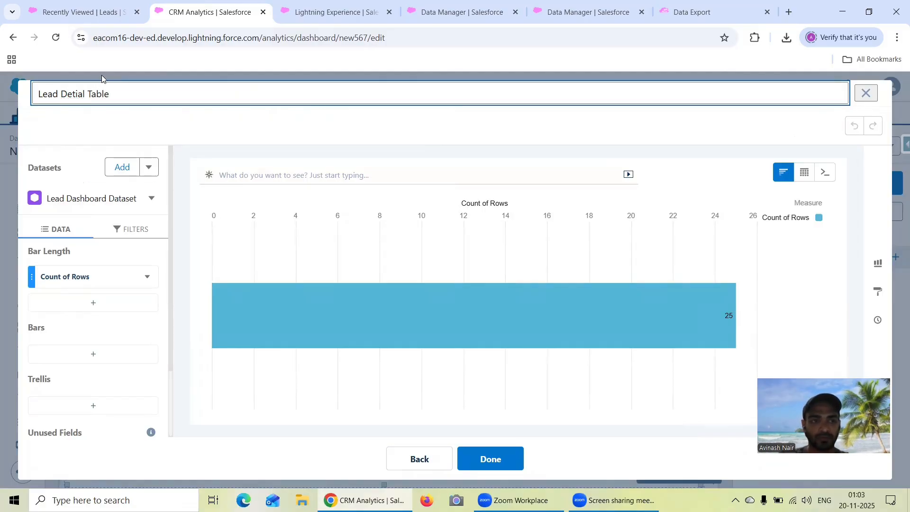
{"action": "type", "text": "ls"}
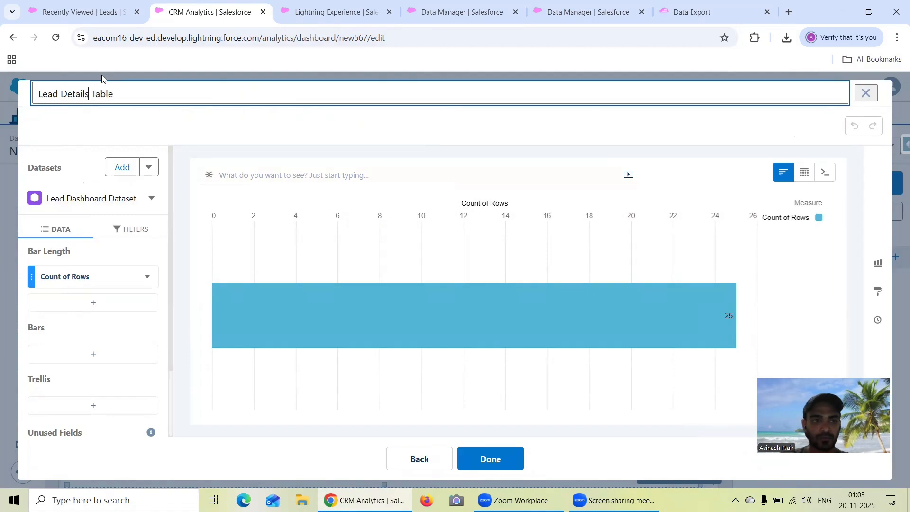
Step: Switch the query to a values table and add the Full Name and Created Date columns
{"action": "left_click", "coordinate": [804, 173]}
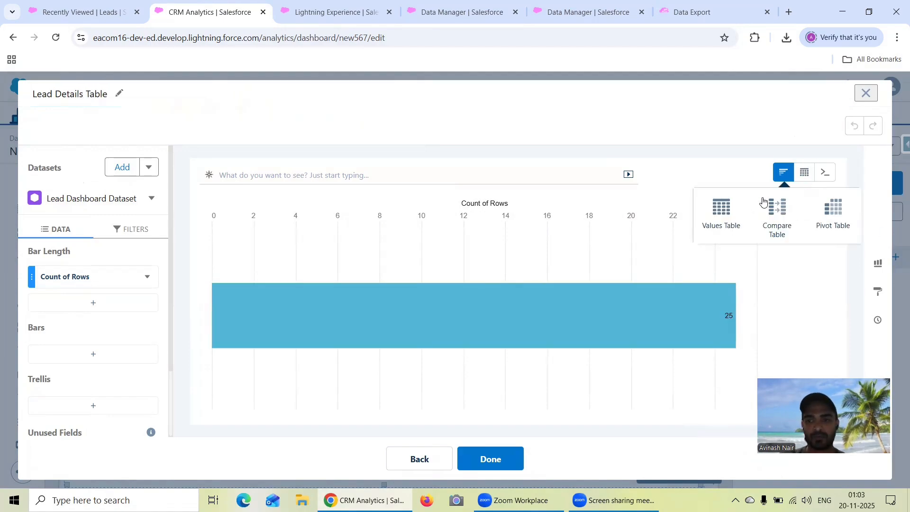
{"action": "left_click", "coordinate": [718, 204]}
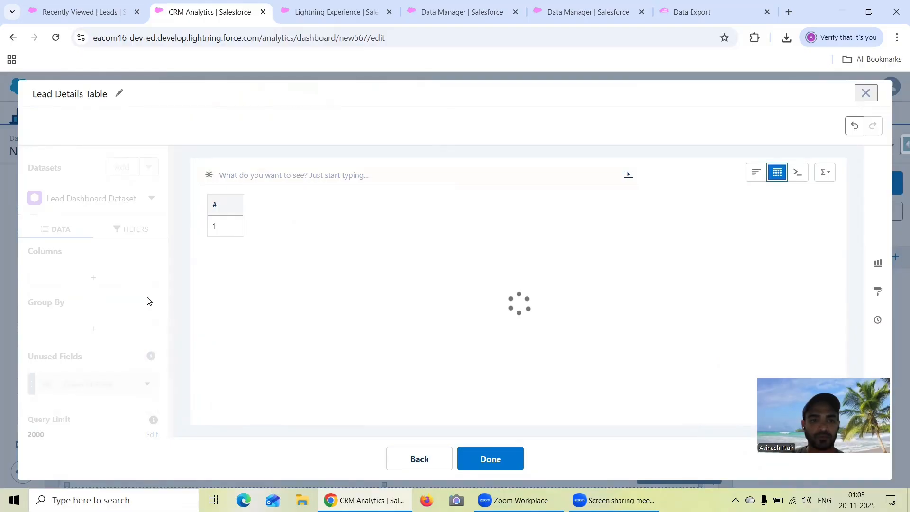
{"action": "scroll", "coordinate": [146, 325], "scroll_direction": "down", "scroll_amount": 2}
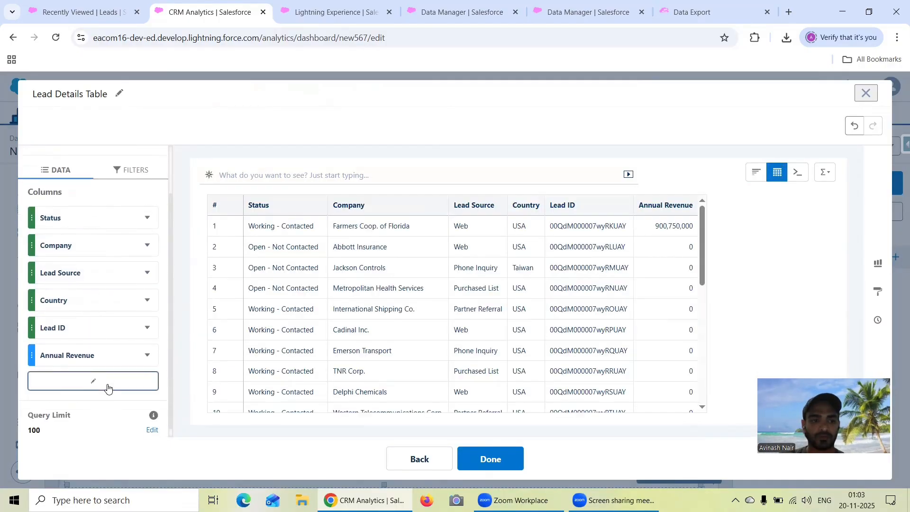
{"action": "left_click", "coordinate": [107, 386]}
{"action": "scroll", "coordinate": [360, 260], "scroll_direction": "down", "scroll_amount": 3}
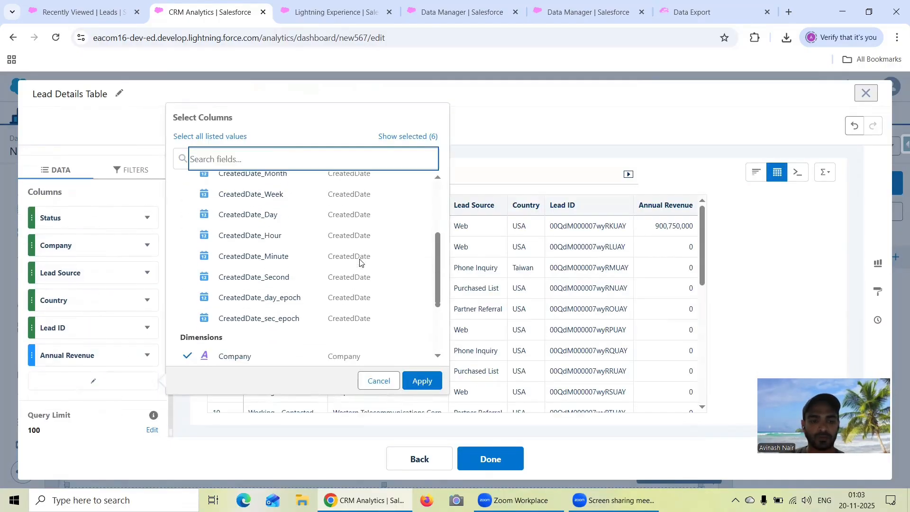
{"action": "scroll", "coordinate": [360, 260], "scroll_direction": "down", "scroll_amount": 2}
{"action": "left_click", "coordinate": [362, 290]}
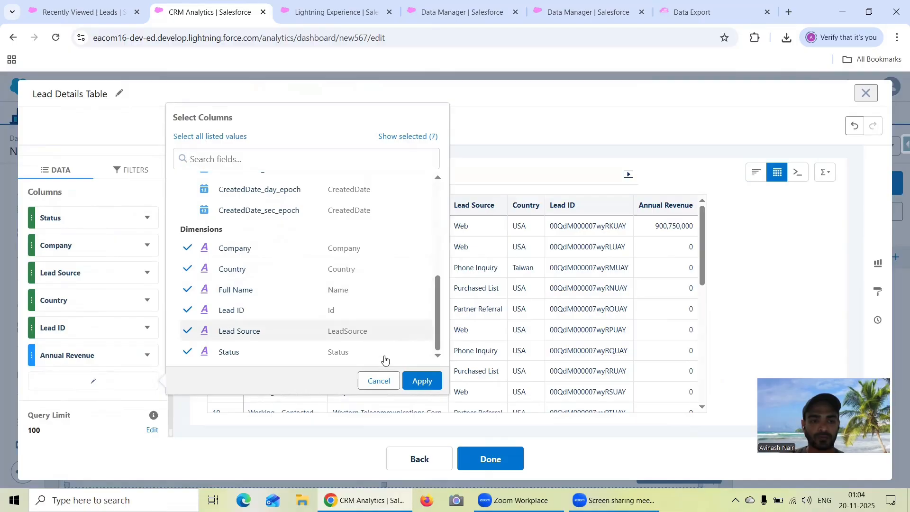
{"action": "left_click", "coordinate": [421, 380]}
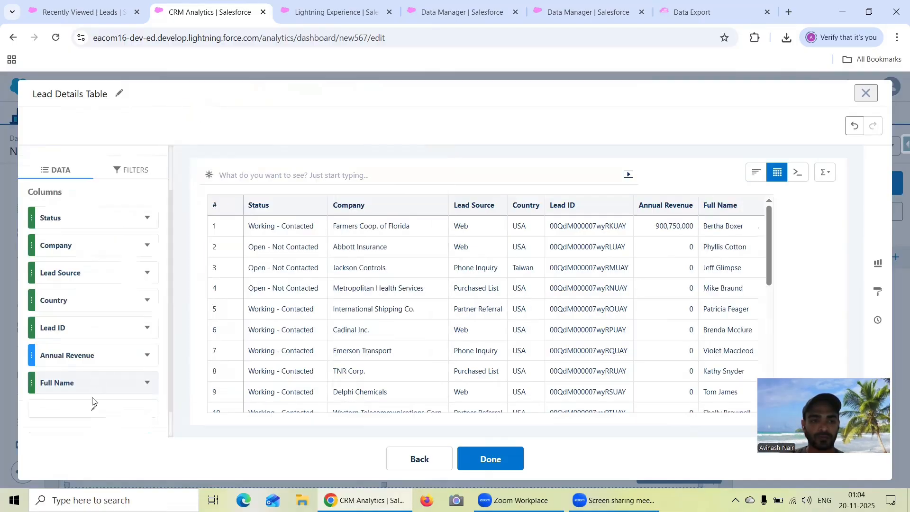
{"action": "left_click", "coordinate": [93, 407]}
{"action": "left_click", "coordinate": [244, 267]}
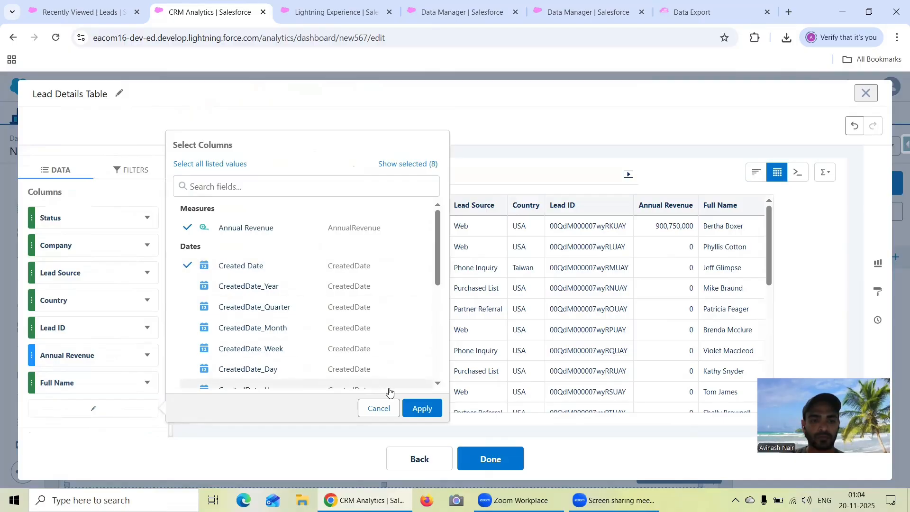
{"action": "left_click", "coordinate": [421, 408]}
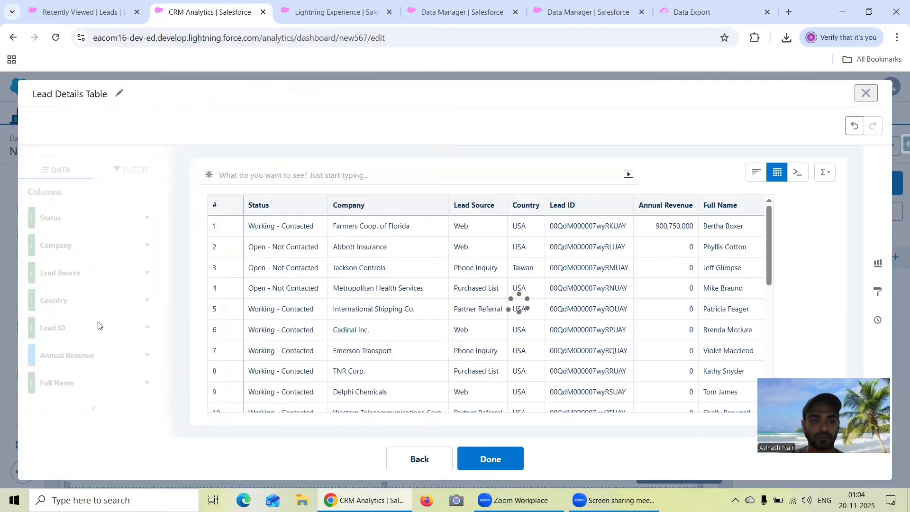
Step: Reorder the table columns so they start with Lead ID, Full Name, Company, Lead Source and Status
{"action": "left_click_drag", "start_coordinate": [93, 321], "coordinate": [90, 216]}
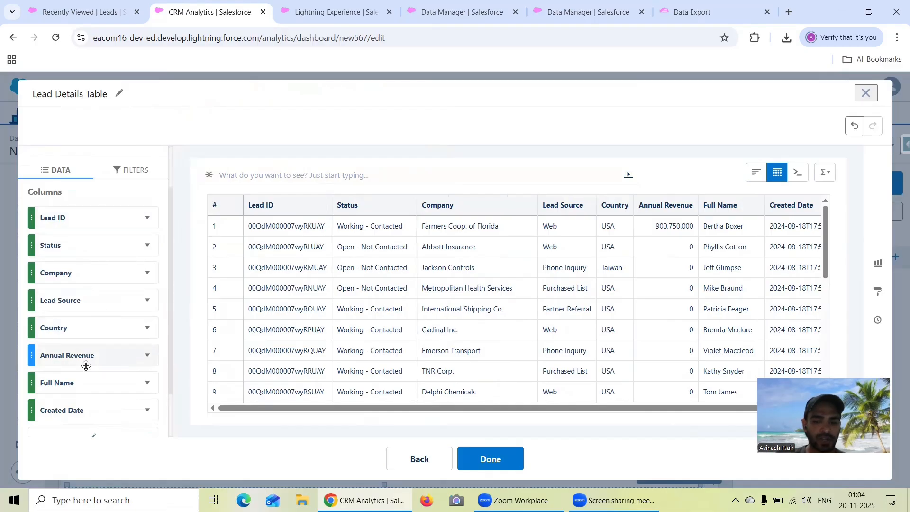
{"action": "left_click_drag", "start_coordinate": [81, 381], "coordinate": [94, 238]}
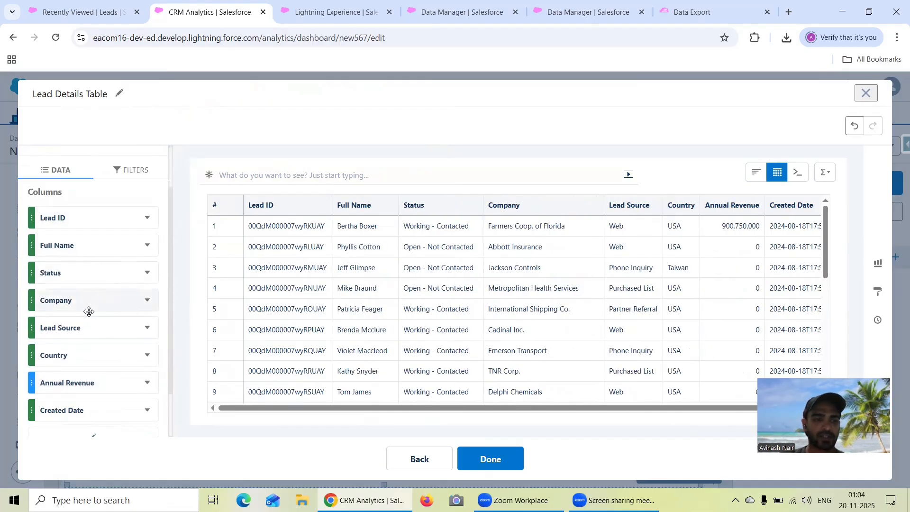
{"action": "left_click_drag", "start_coordinate": [87, 327], "coordinate": [94, 280]}
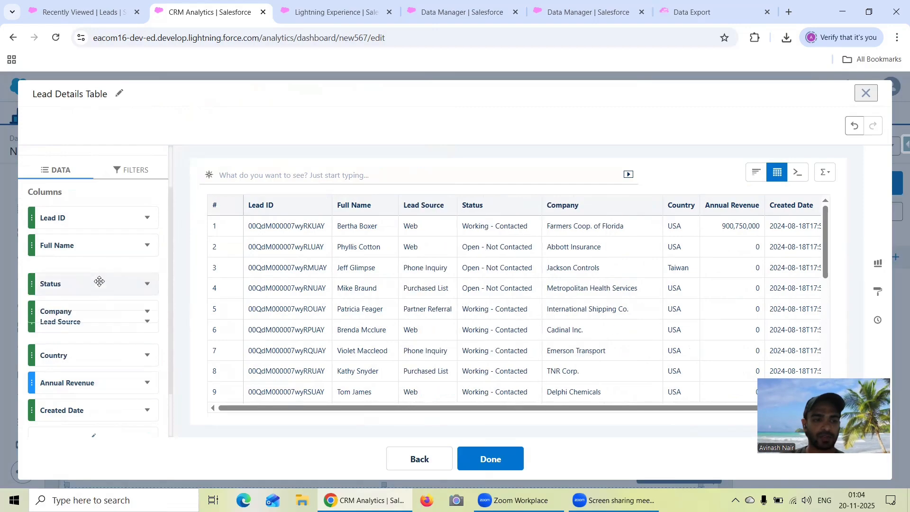
{"action": "left_click_drag", "start_coordinate": [94, 327], "coordinate": [88, 271]}
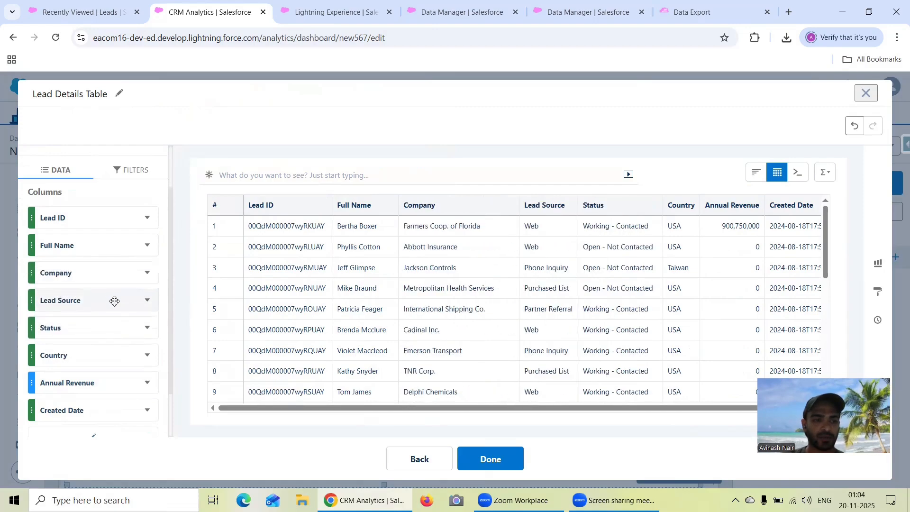
{"action": "scroll", "coordinate": [142, 323], "scroll_direction": "down", "scroll_amount": 2}
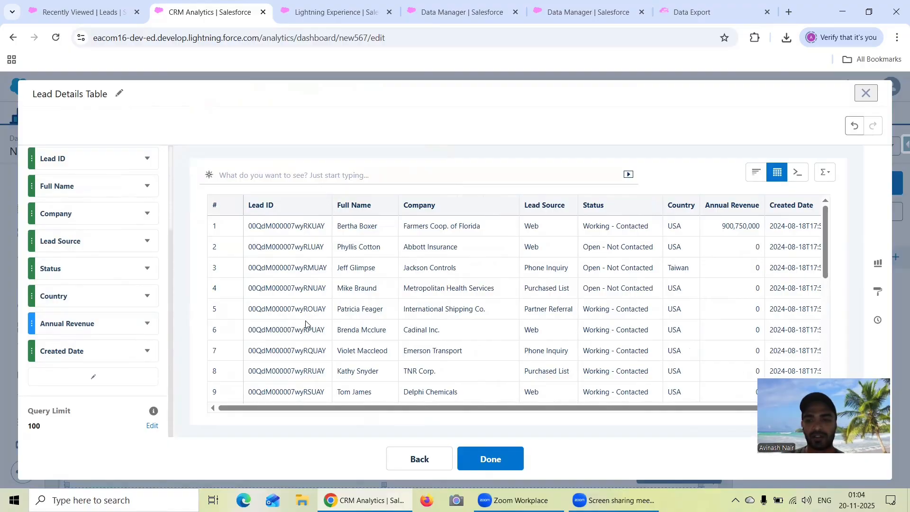
Step: Apply the Lead Details Table query to the table and set the uppermost text widget to "Leads Dashboard"
{"action": "left_click", "coordinate": [502, 461]}
{"action": "scroll", "coordinate": [503, 294], "scroll_direction": "up", "scroll_amount": 5}
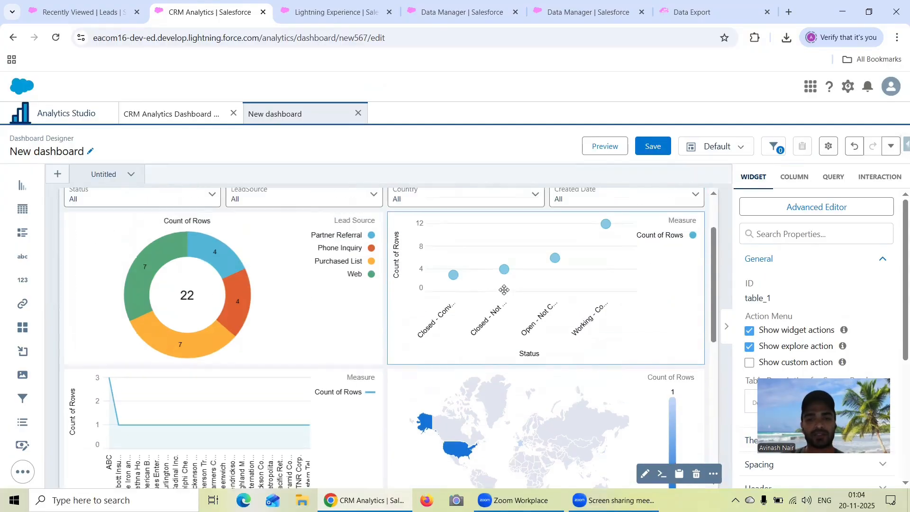
{"action": "left_click", "coordinate": [420, 207]}
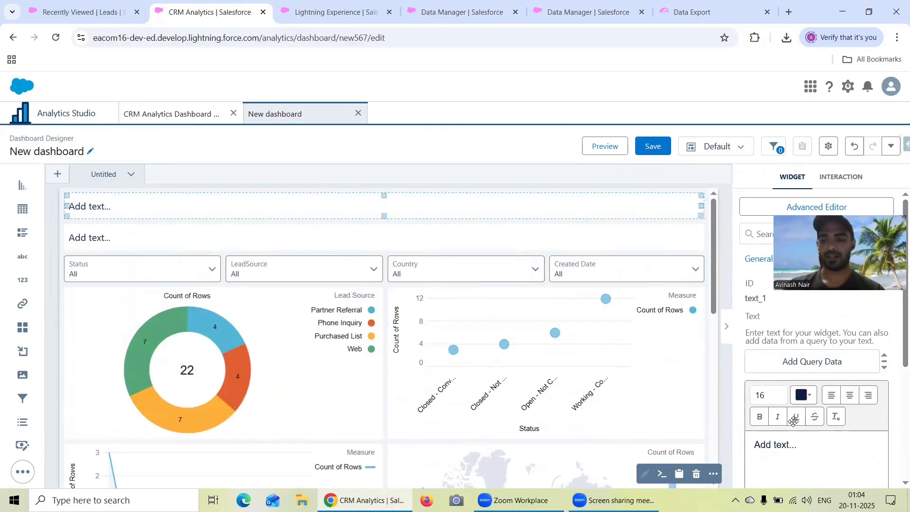
{"action": "triple_click", "coordinate": [743, 447]}
{"action": "type", "text": "L"}
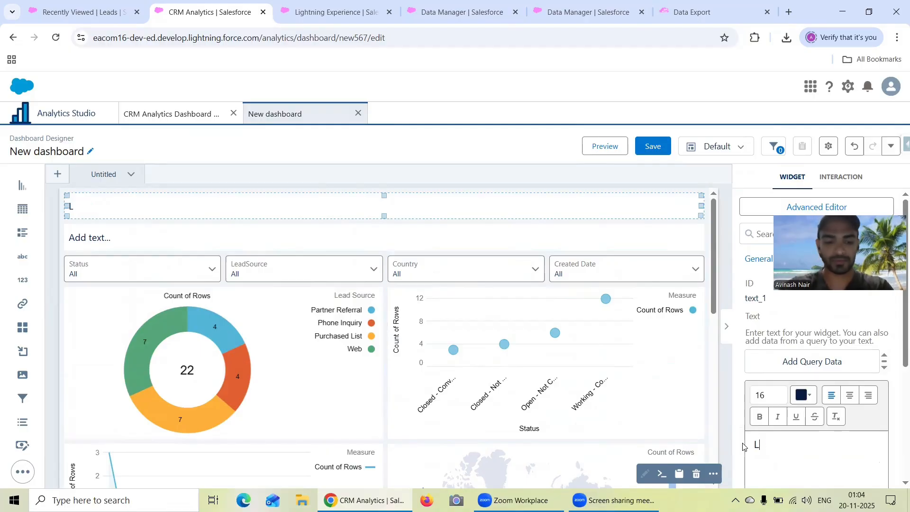
{"action": "type", "text": "eads Dashboard"}
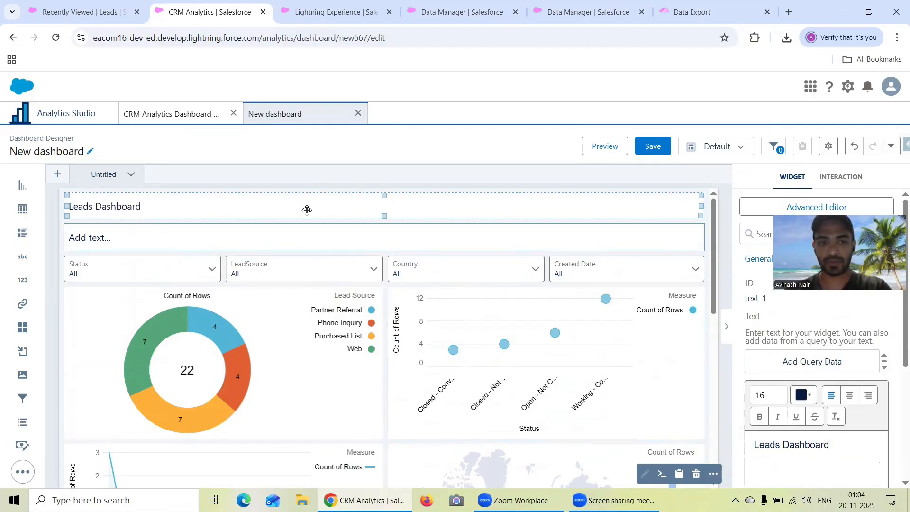
Step: Set the second text widget to "This Dashboard provides a detailed insights related to Lead"
{"action": "left_click", "coordinate": [347, 233]}
{"action": "left_click_drag", "start_coordinate": [828, 445], "coordinate": [725, 448]}
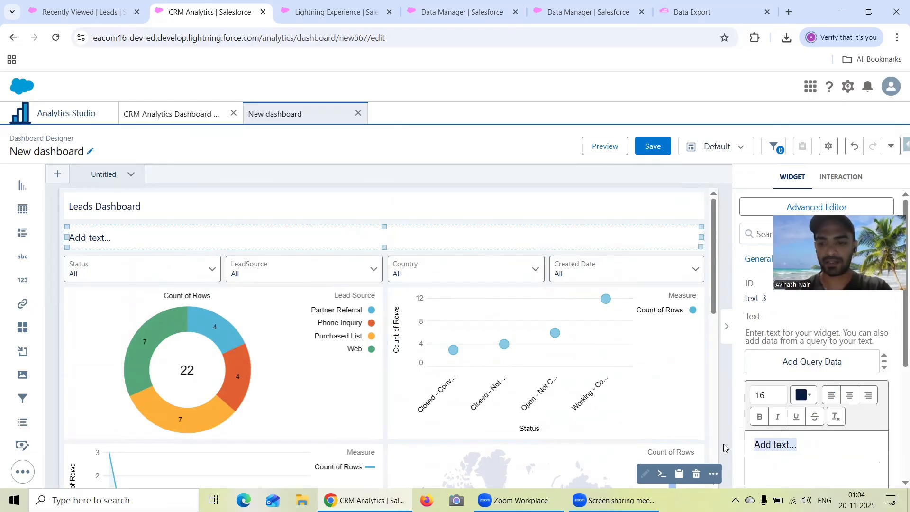
{"action": "type", "text": "This "}
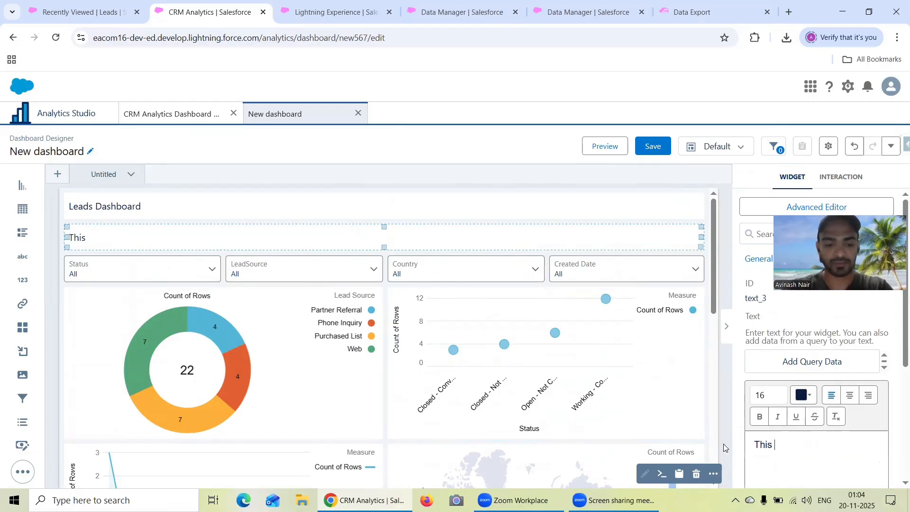
{"action": "type", "text": "Dash"}
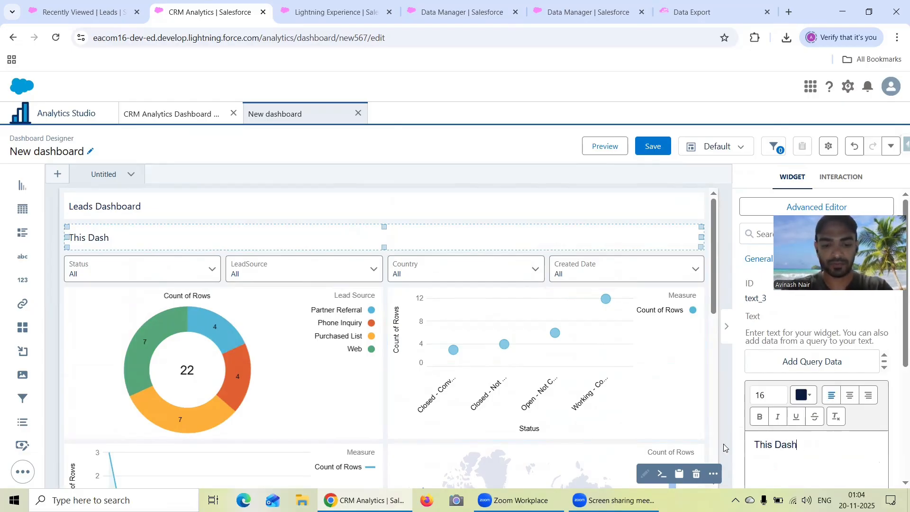
{"action": "type", "text": "board pr"}
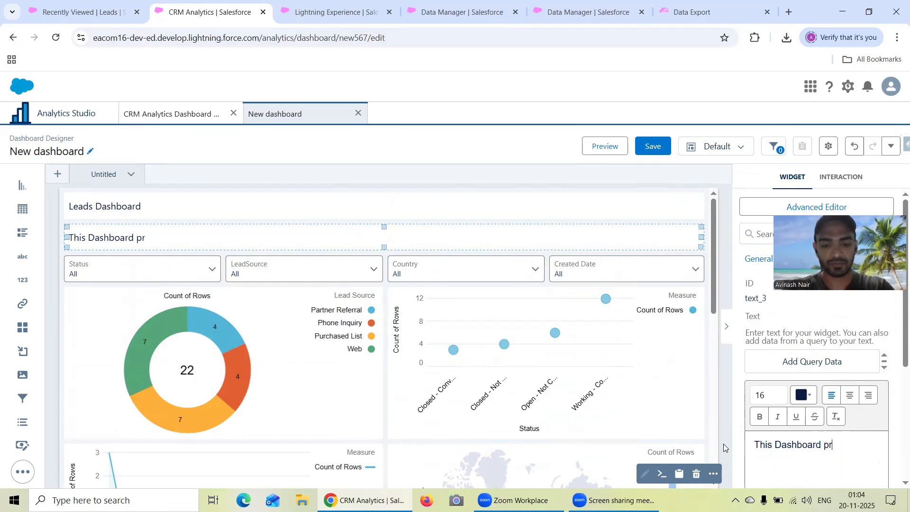
{"action": "type", "text": "ovides a deya"}
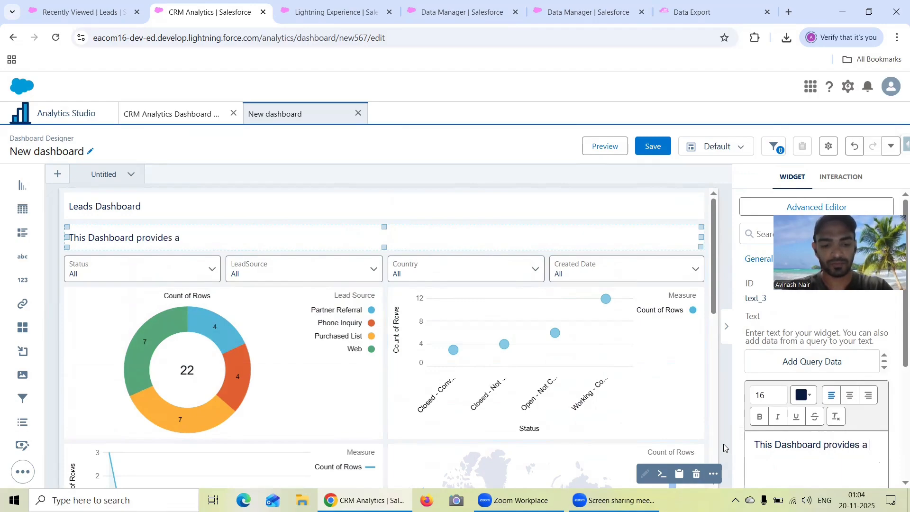
{"action": "key", "text": "BackSpace"}
{"action": "key", "text": "BackSpace"}
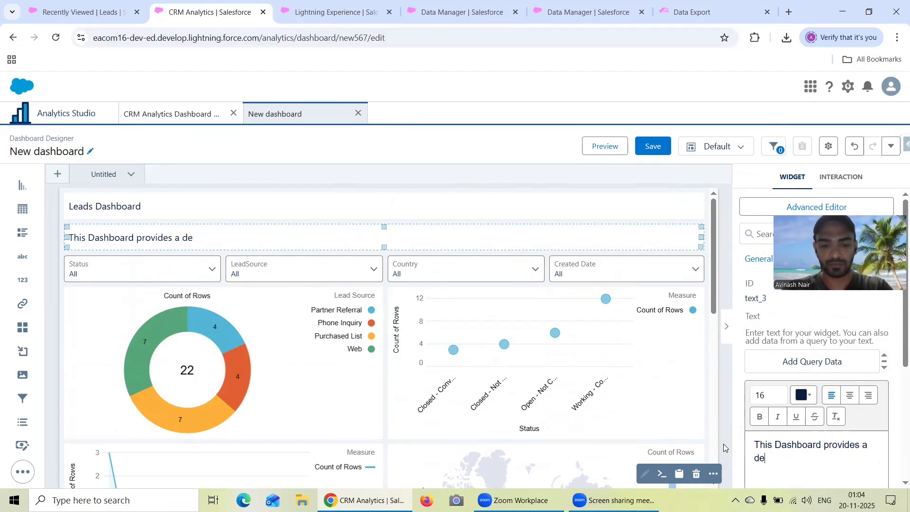
{"action": "type", "text": "tailed "}
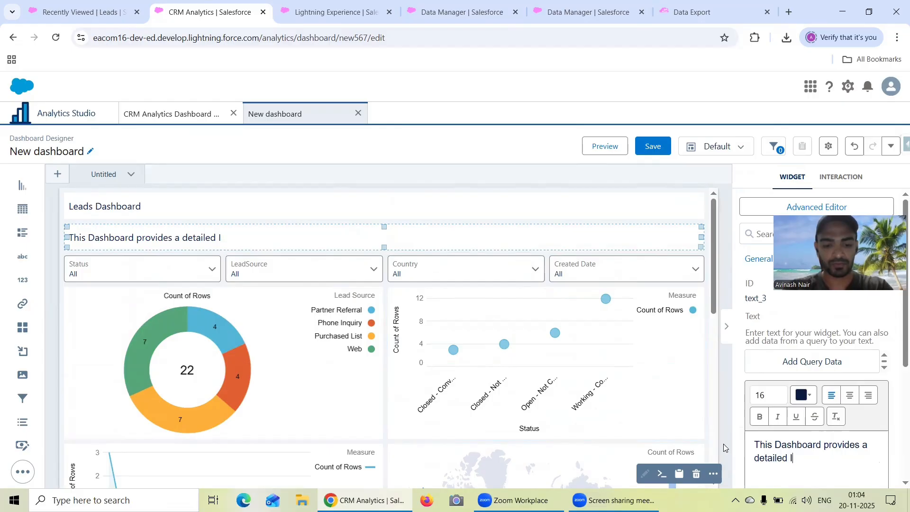
{"action": "type", "text": "i"}
{"action": "type", "text": "nsig"}
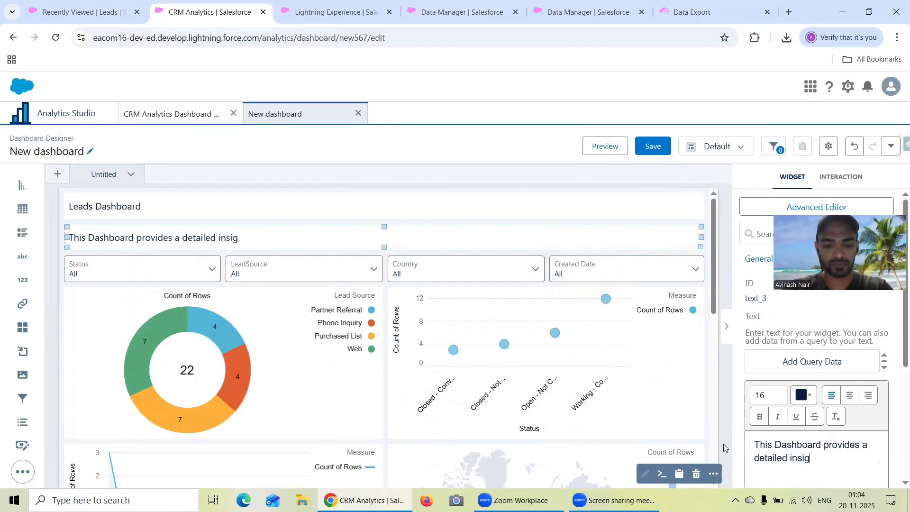
{"action": "type", "text": "hts related t"}
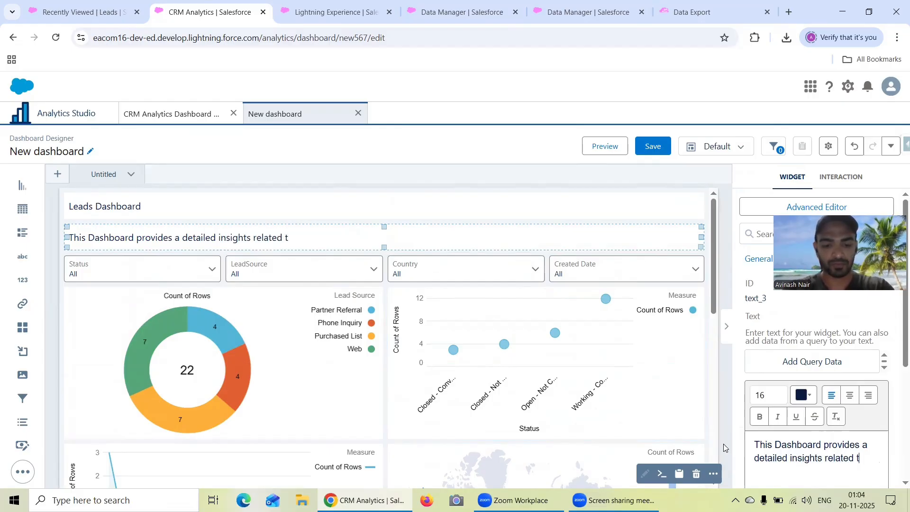
{"action": "type", "text": "o Lead"}
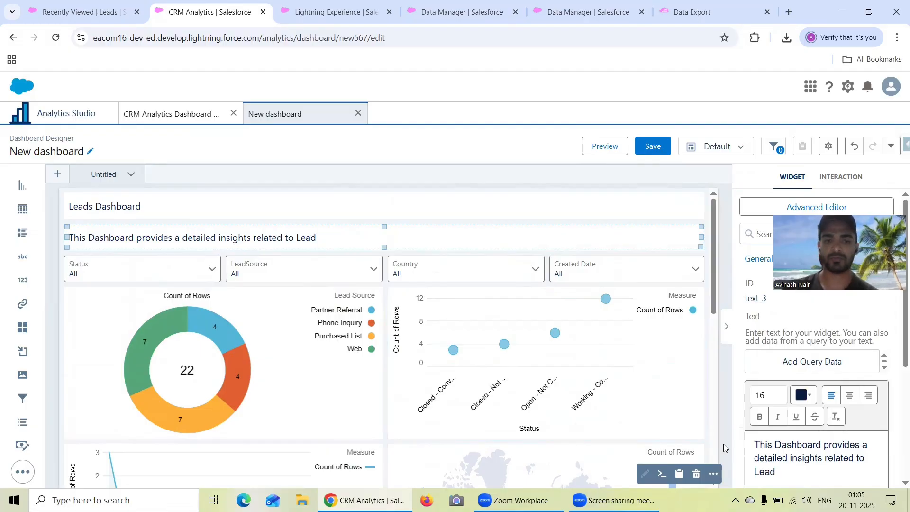
Step: Center-align the dashboard title and the description text below it
{"action": "left_click", "coordinate": [391, 217]}
{"action": "left_click_drag", "start_coordinate": [838, 441], "coordinate": [744, 438]}
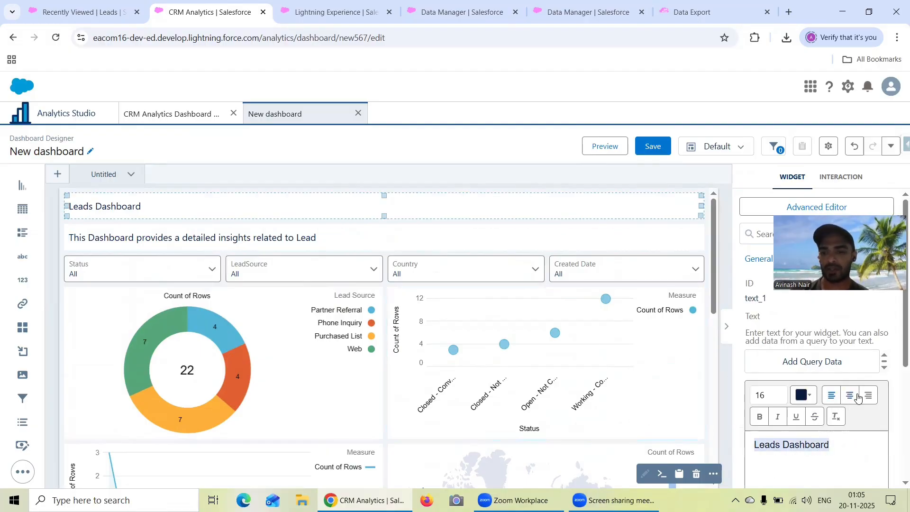
{"action": "left_click", "coordinate": [849, 395]}
{"action": "left_click", "coordinate": [419, 244]}
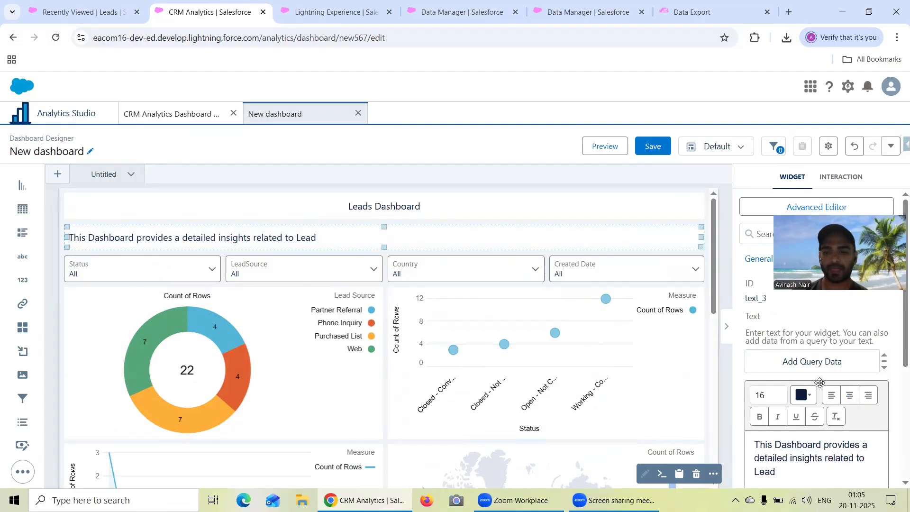
{"action": "scroll", "coordinate": [815, 360], "scroll_direction": "down", "scroll_amount": 1}
{"action": "left_click_drag", "start_coordinate": [786, 414], "coordinate": [729, 386]}
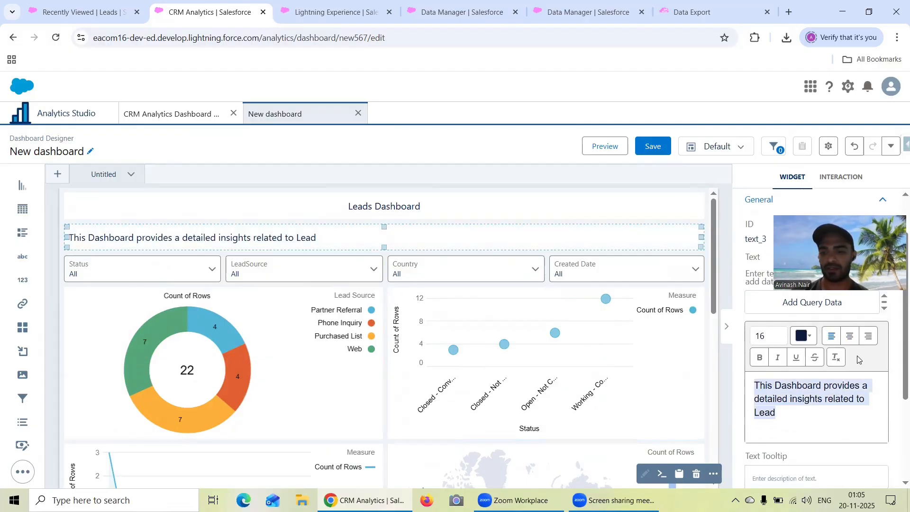
{"action": "left_click", "coordinate": [849, 336]}
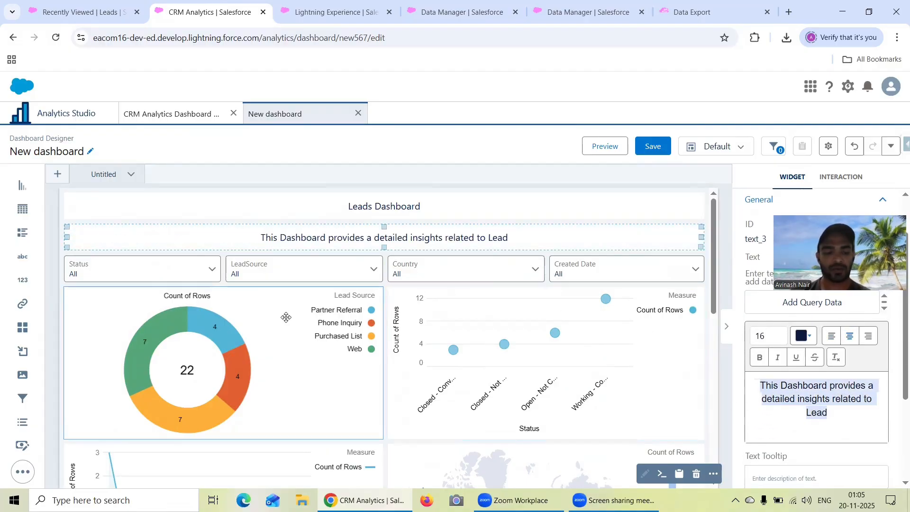
Step: Move the table, line chart, map, donut chart and Status chart down to free two grid rows below the filters
{"action": "left_click_drag", "start_coordinate": [286, 317], "coordinate": [317, 452]}
{"action": "scroll", "coordinate": [410, 326], "scroll_direction": "down", "scroll_amount": 4}
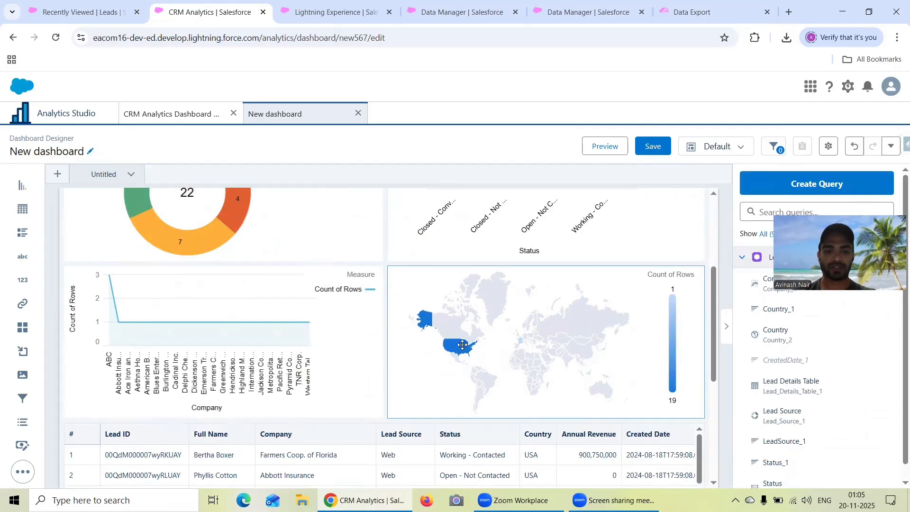
{"action": "scroll", "coordinate": [390, 327], "scroll_direction": "down", "scroll_amount": 5}
{"action": "left_click_drag", "start_coordinate": [384, 360], "coordinate": [384, 392]}
{"action": "scroll", "coordinate": [340, 306], "scroll_direction": "up", "scroll_amount": 2}
{"action": "left_click_drag", "start_coordinate": [313, 279], "coordinate": [311, 359]}
{"action": "left_click_drag", "start_coordinate": [495, 284], "coordinate": [525, 345]}
{"action": "scroll", "coordinate": [341, 285], "scroll_direction": "up", "scroll_amount": 2}
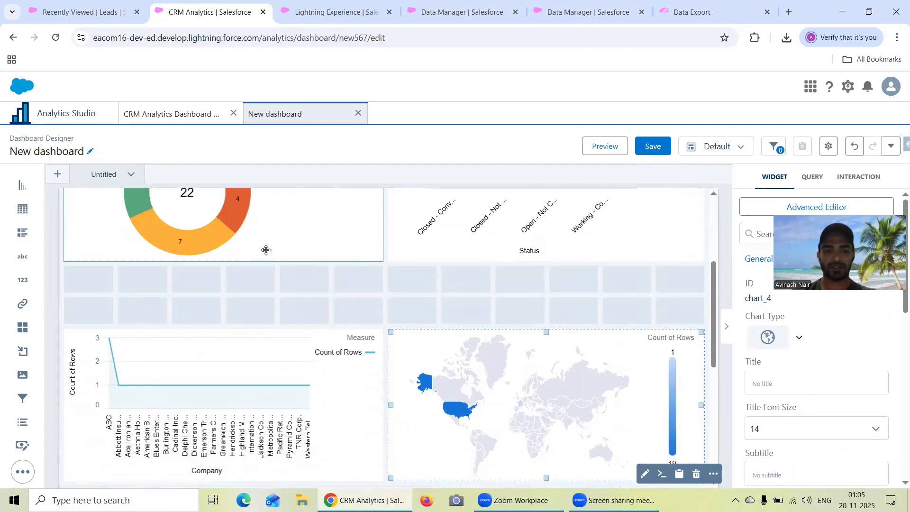
{"action": "left_click_drag", "start_coordinate": [266, 250], "coordinate": [275, 313]}
{"action": "left_click_drag", "start_coordinate": [486, 252], "coordinate": [481, 314]}
{"action": "scroll", "coordinate": [440, 306], "scroll_direction": "up", "scroll_amount": 4}
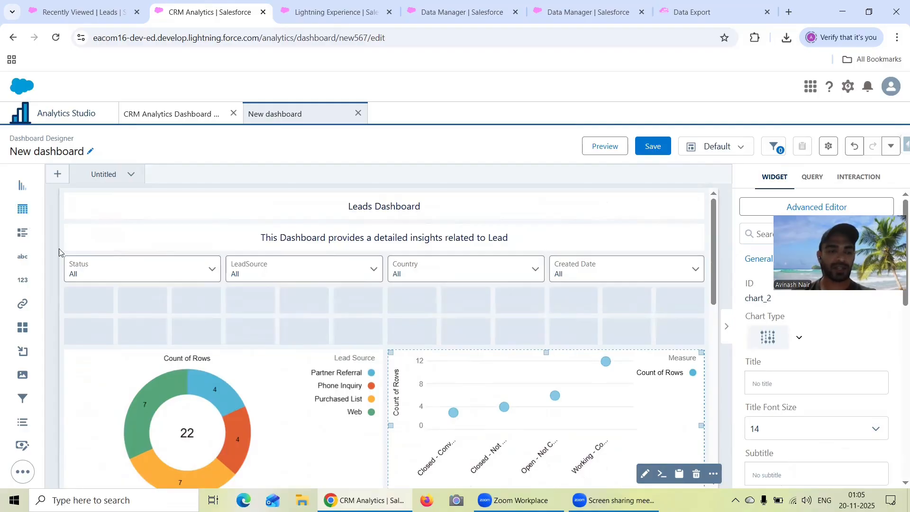
Step: Add two number widgets side by side below the filters, each widened to half the dashboard width
{"action": "left_click_drag", "start_coordinate": [22, 281], "coordinate": [94, 308]}
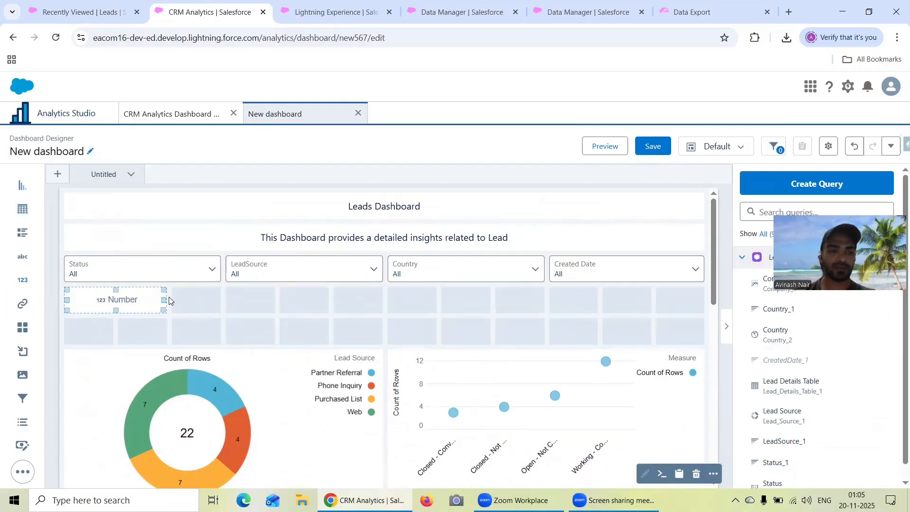
{"action": "left_click_drag", "start_coordinate": [165, 299], "coordinate": [381, 300]}
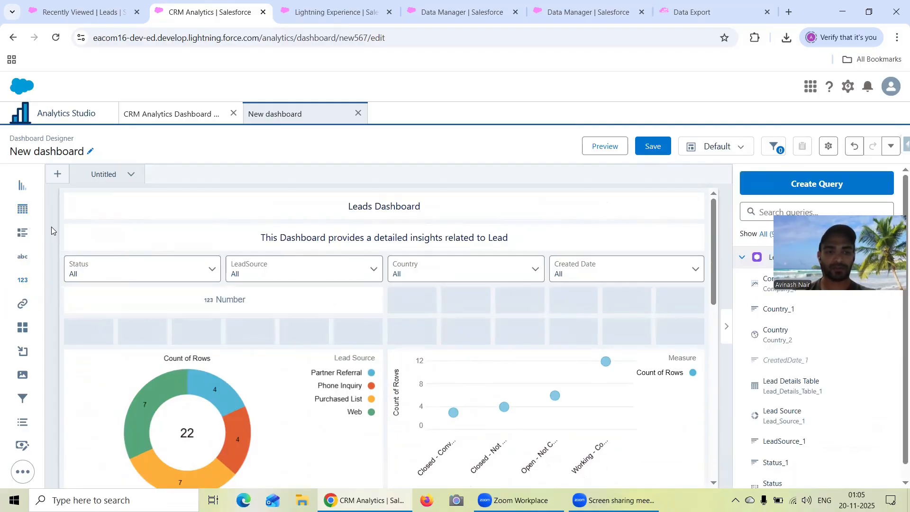
{"action": "left_click_drag", "start_coordinate": [27, 283], "coordinate": [409, 307]}
{"action": "left_click_drag", "start_coordinate": [506, 302], "coordinate": [694, 301]}
Step: Create a Count of Rows query for the first number widget and label it Total Leads Records
{"action": "left_click", "coordinate": [221, 302]}
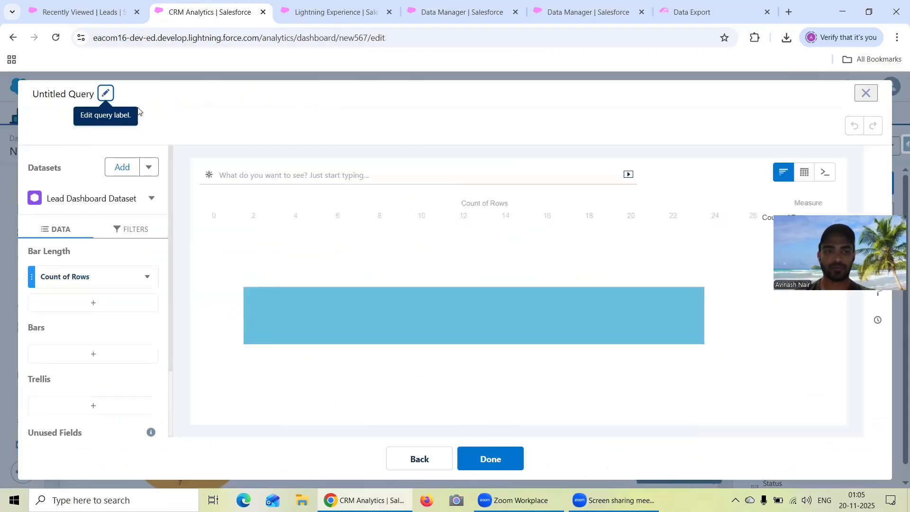
{"action": "left_click", "coordinate": [106, 93]}
{"action": "type", "text": "Total Leads Record"}
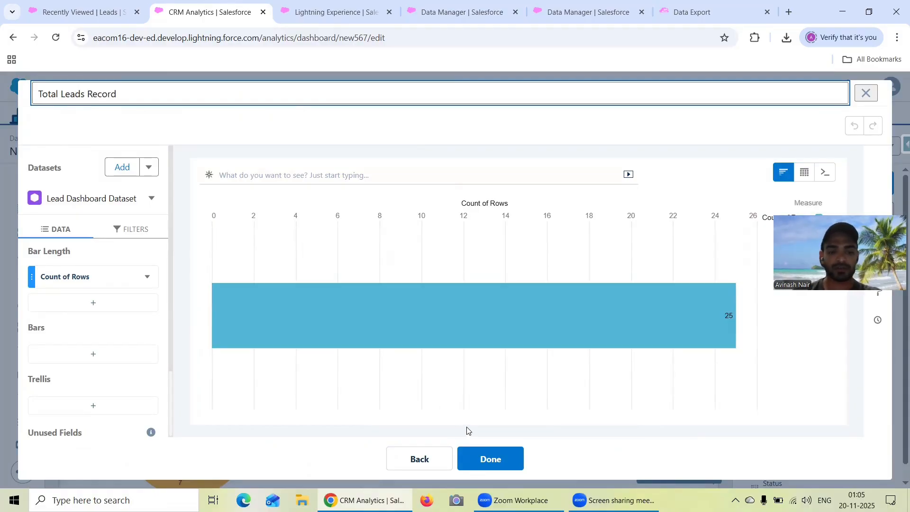
{"action": "type", "text": "s"}
{"action": "left_click", "coordinate": [492, 467]}
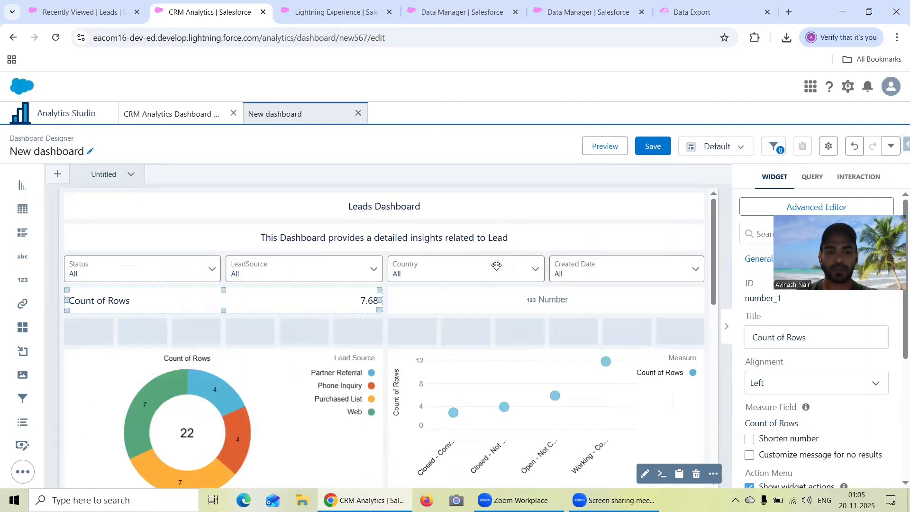
Step: Create a query for the second number widget showing the Sum of Annual Revenue and label it Total Annual Revenue
{"action": "left_click", "coordinate": [545, 303]}
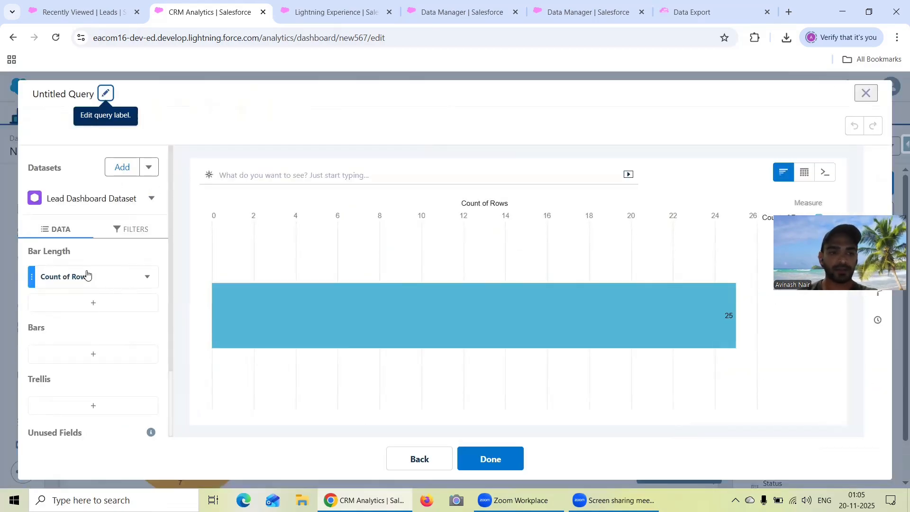
{"action": "left_click", "coordinate": [143, 280]}
{"action": "left_click", "coordinate": [170, 333]}
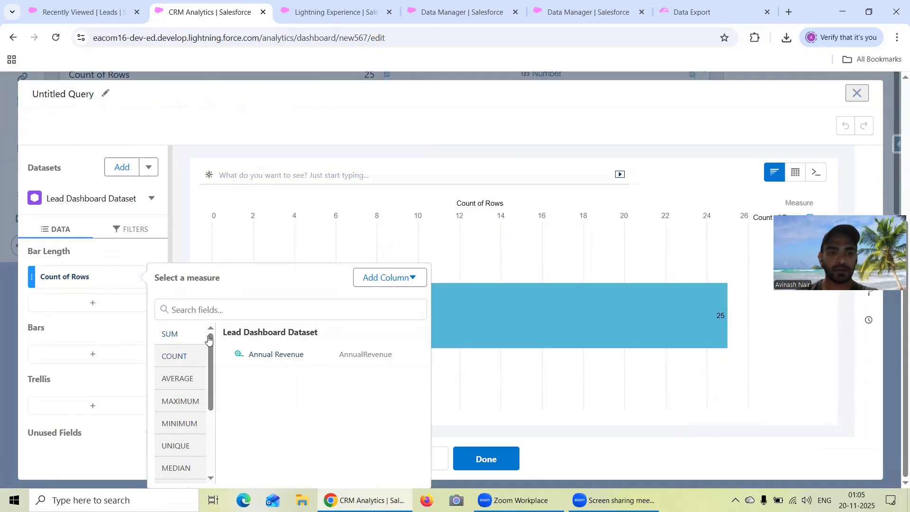
{"action": "left_click", "coordinate": [261, 362]}
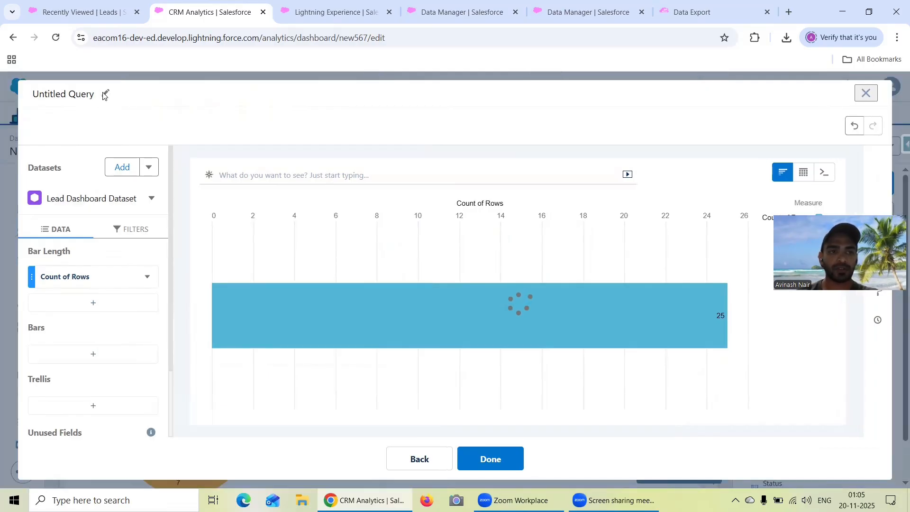
{"action": "left_click", "coordinate": [105, 94]}
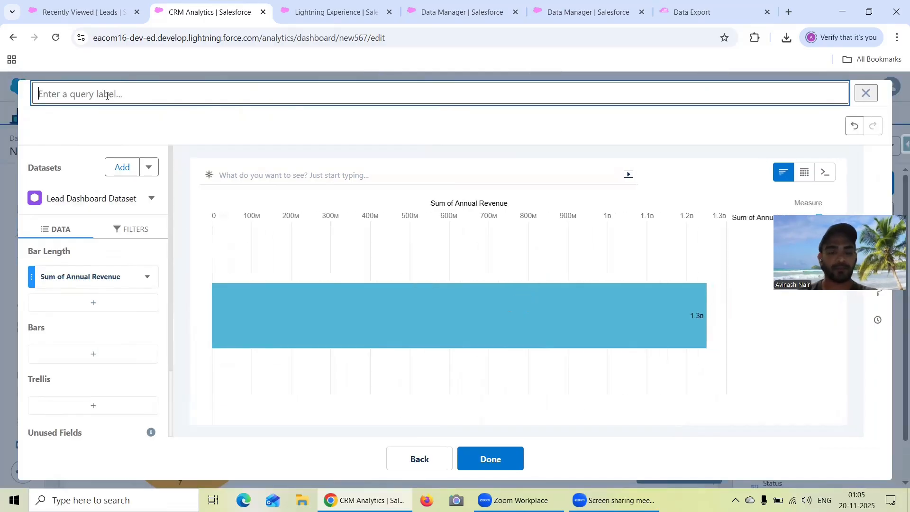
{"action": "type", "text": "Total Annual Revenue"}
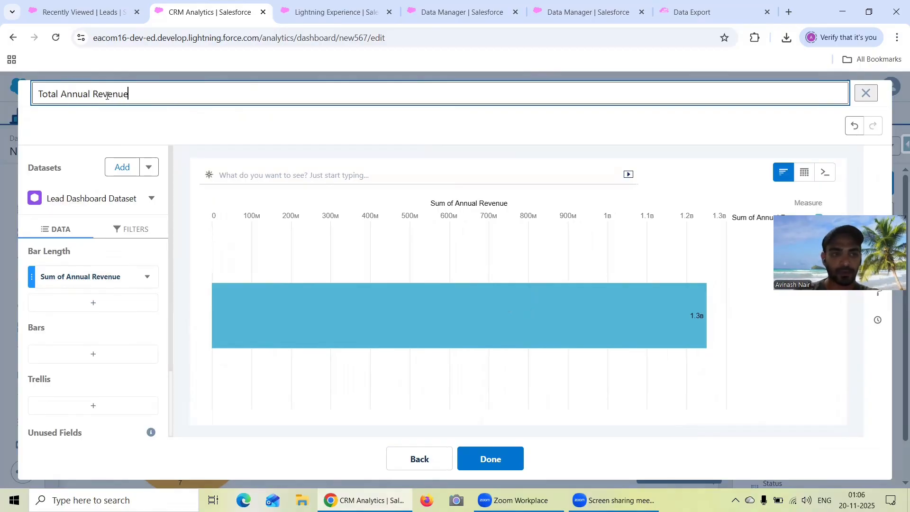
{"action": "left_click", "coordinate": [486, 454]}
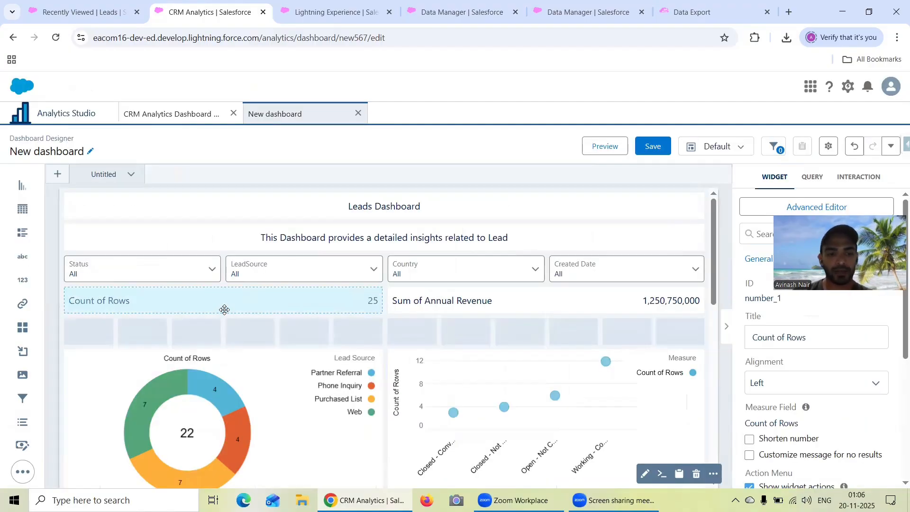
Step: Increase the height of the lead count and annual revenue number widgets to three grid rows each
{"action": "left_click_drag", "start_coordinate": [224, 309], "coordinate": [247, 345]}
{"action": "left_click_drag", "start_coordinate": [261, 381], "coordinate": [303, 325]}
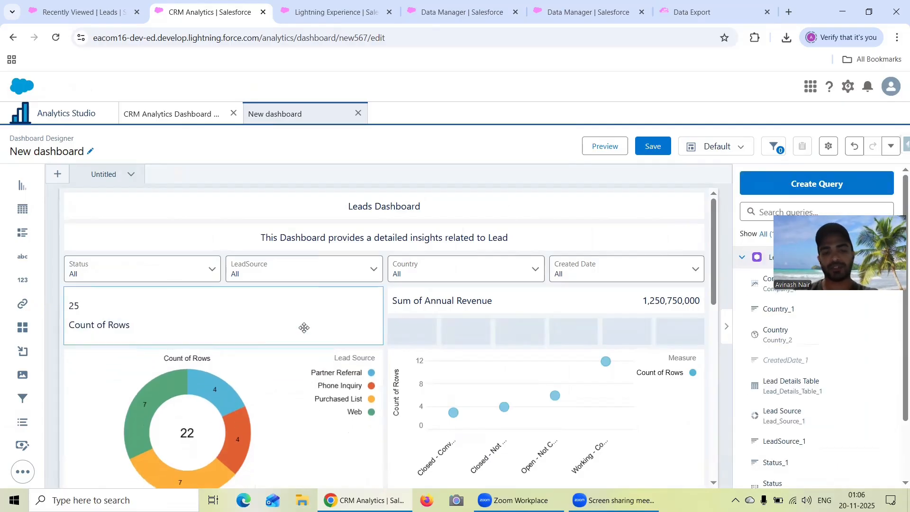
{"action": "left_click", "coordinate": [264, 333]}
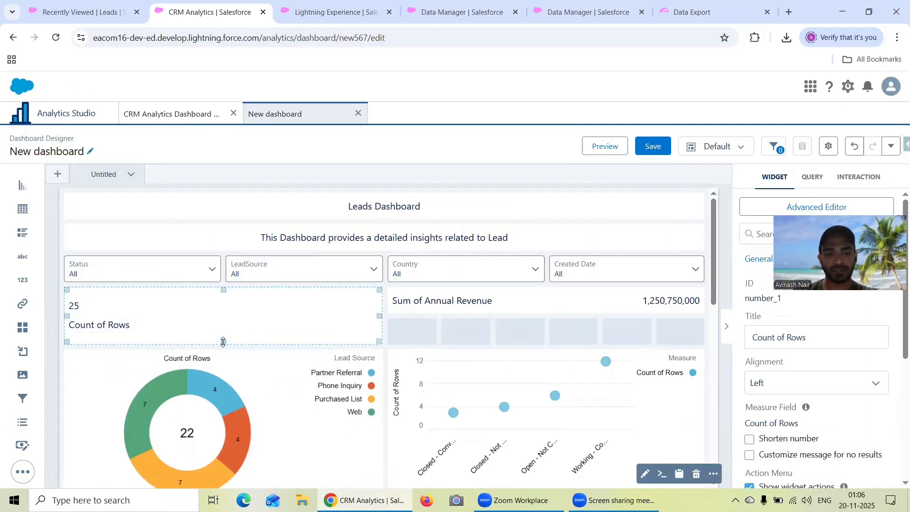
{"action": "left_click_drag", "start_coordinate": [223, 342], "coordinate": [226, 359]}
{"action": "left_click", "coordinate": [546, 311]}
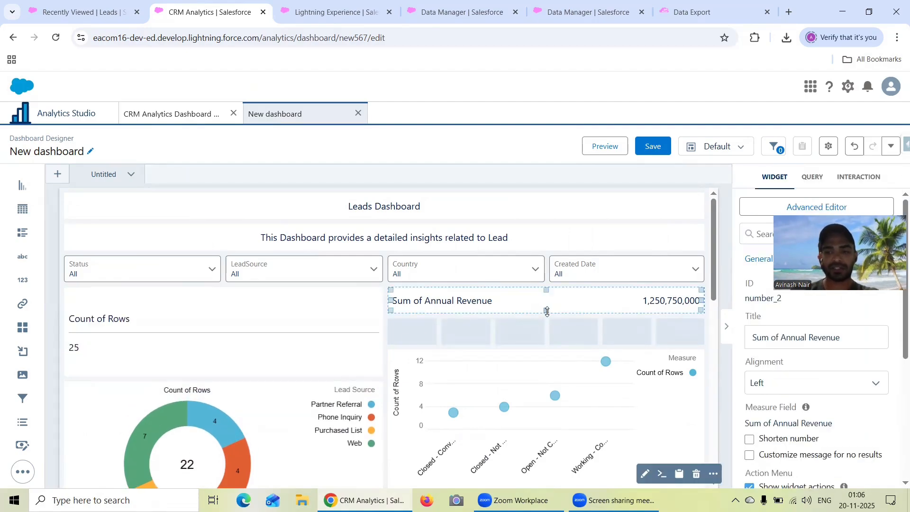
{"action": "left_click_drag", "start_coordinate": [547, 312], "coordinate": [545, 376]}
Step: Set the alignment of both number widgets to Center
{"action": "left_click", "coordinate": [304, 335]}
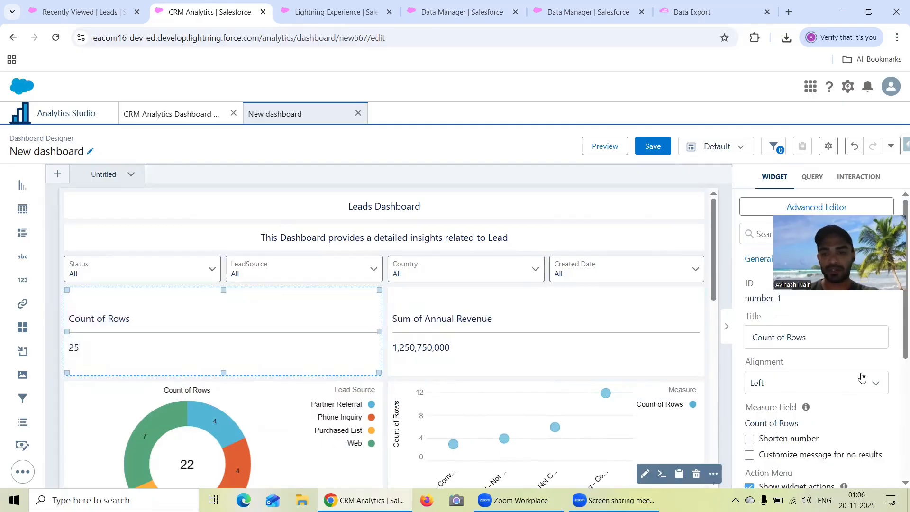
{"action": "left_click", "coordinate": [809, 391]}
{"action": "left_click", "coordinate": [806, 423]}
{"action": "left_click", "coordinate": [691, 365]}
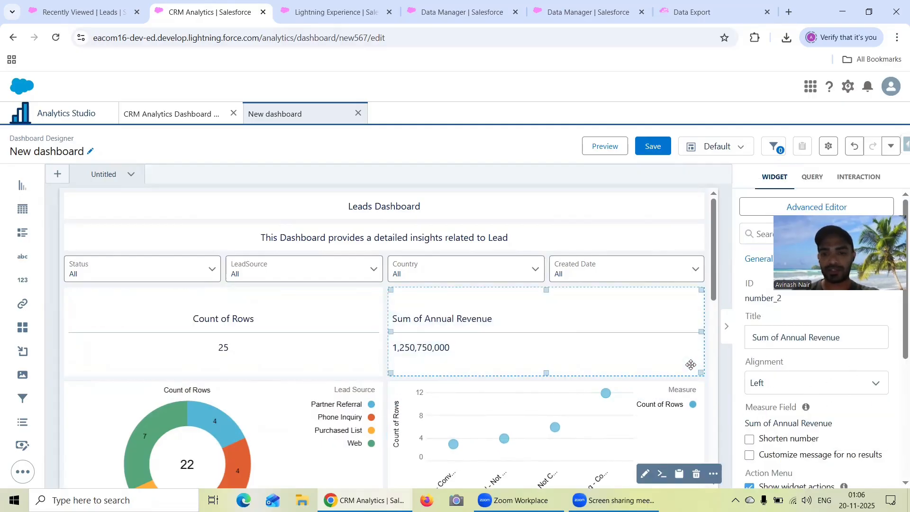
{"action": "left_click", "coordinate": [788, 382]}
{"action": "left_click", "coordinate": [784, 423]}
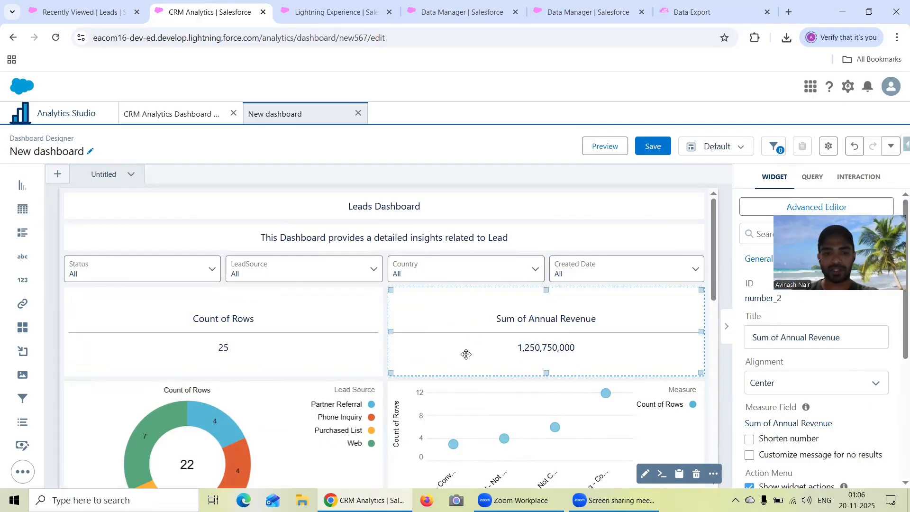
Step: Shorten the number shown in the Sum of Annual Revenue widget and change its title to Total Annual Revenue
{"action": "scroll", "coordinate": [756, 385], "scroll_direction": "down", "scroll_amount": 2}
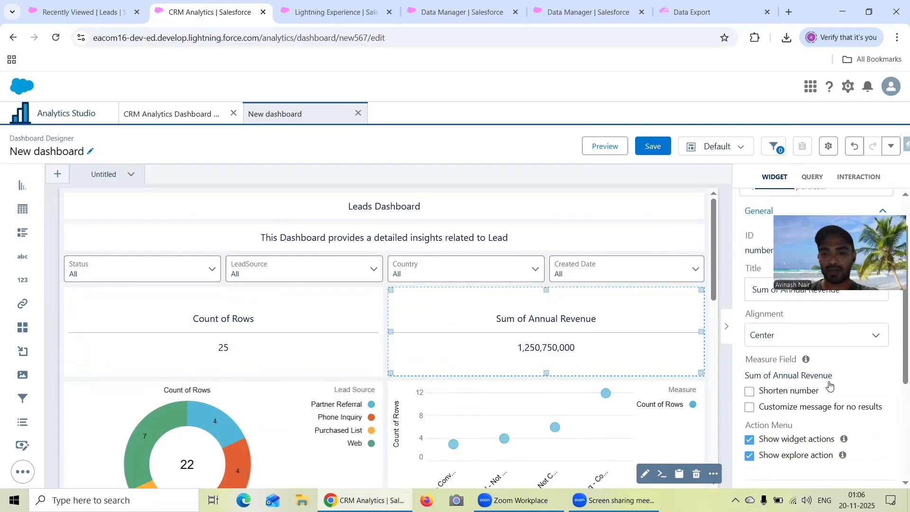
{"action": "left_click", "coordinate": [748, 380]}
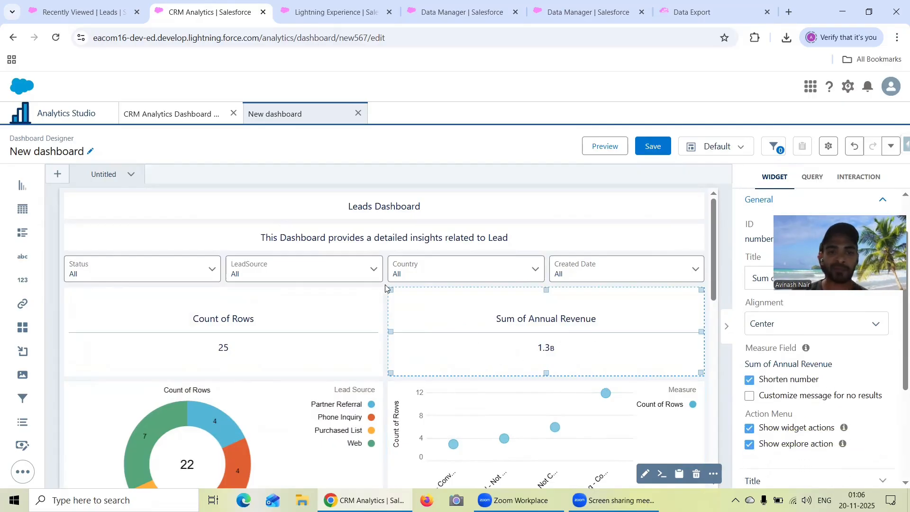
{"action": "scroll", "coordinate": [793, 326], "scroll_direction": "up", "scroll_amount": 2}
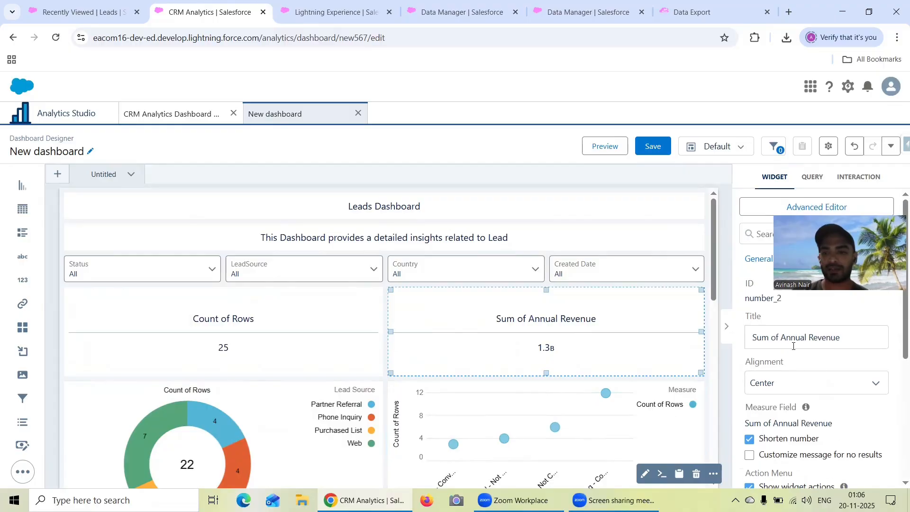
{"action": "left_click", "coordinate": [781, 337]}
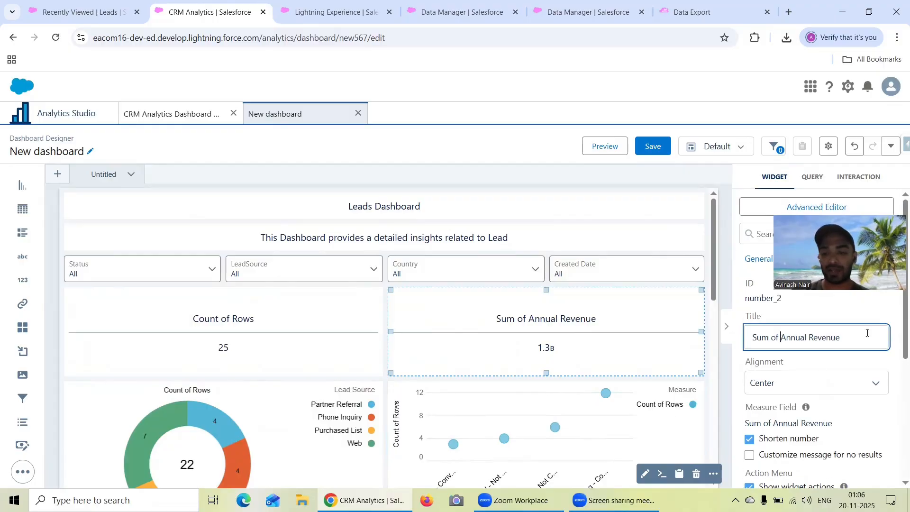
{"action": "key", "text": "BackSpace"}
{"action": "key", "text": "BackSpace"}
{"action": "key", "text": "BackSpace"}
{"action": "key", "text": "BackSpace"}
{"action": "key", "text": "BackSpace"}
{"action": "key", "text": "BackSpace"}
{"action": "key", "text": "BackSpace"}
{"action": "type", "text": "Total"}
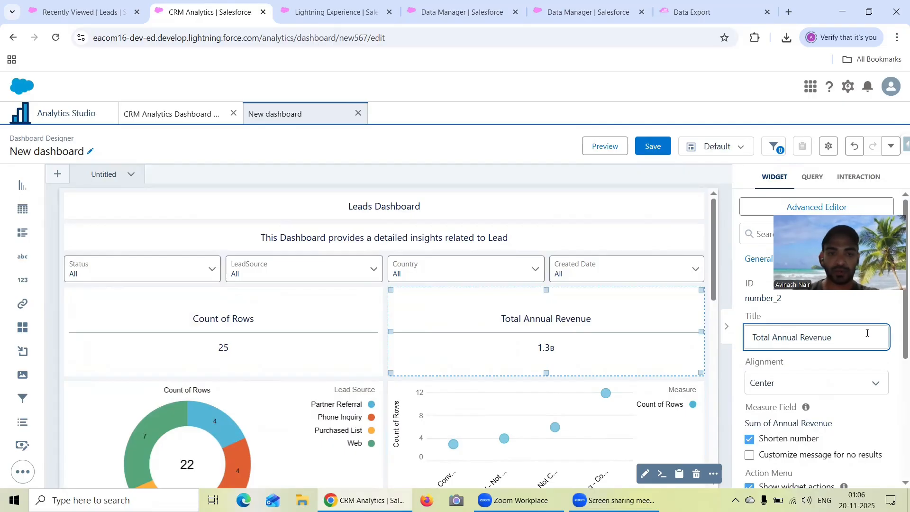
Step: Change the title of the Count of Rows number widget to Total Lead Records
{"action": "left_click", "coordinate": [281, 317]}
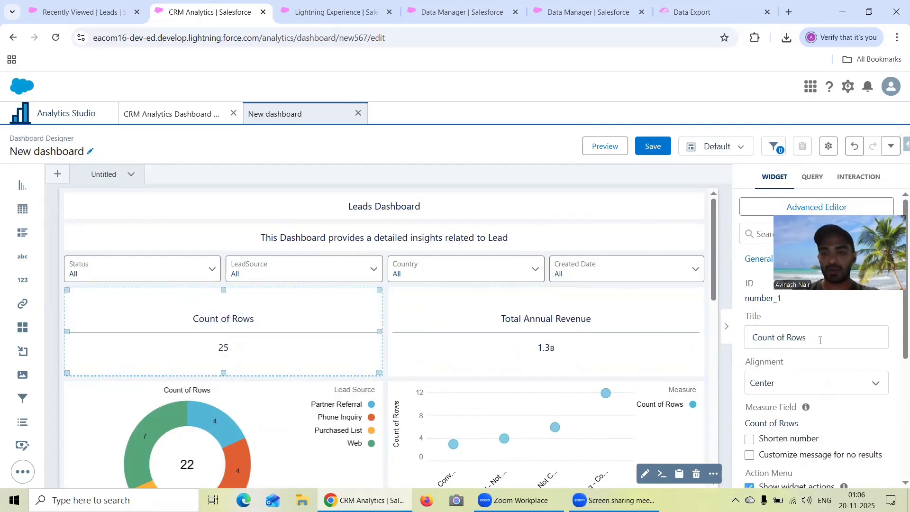
{"action": "left_click_drag", "start_coordinate": [808, 338], "coordinate": [738, 343]}
{"action": "type", "text": "T"}
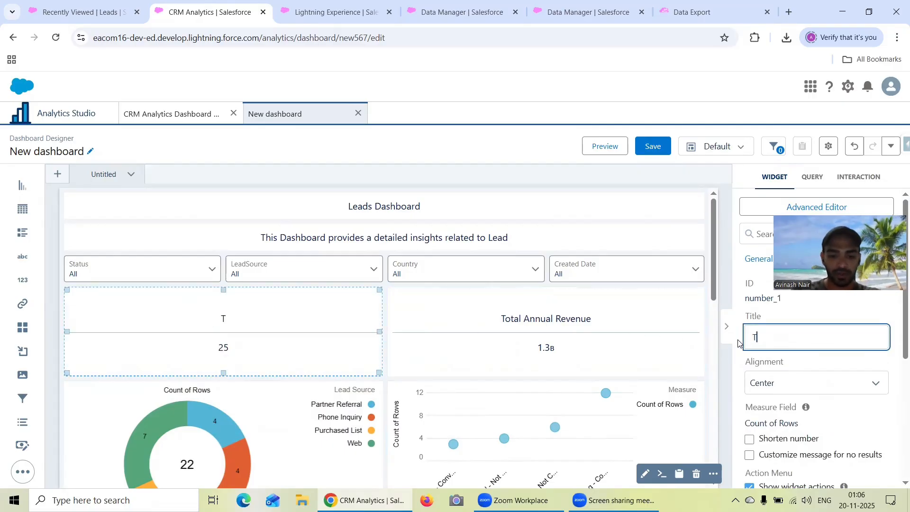
{"action": "type", "text": "otal Lead "}
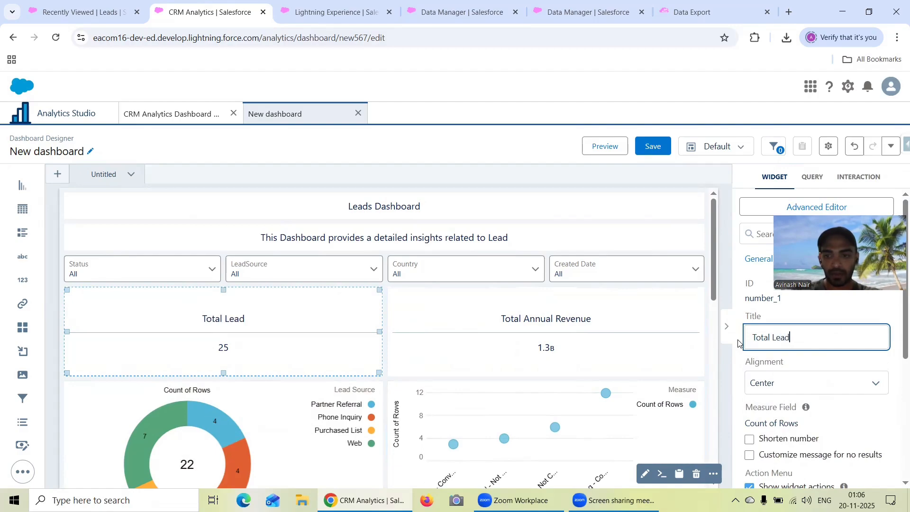
{"action": "type", "text": "Records"}
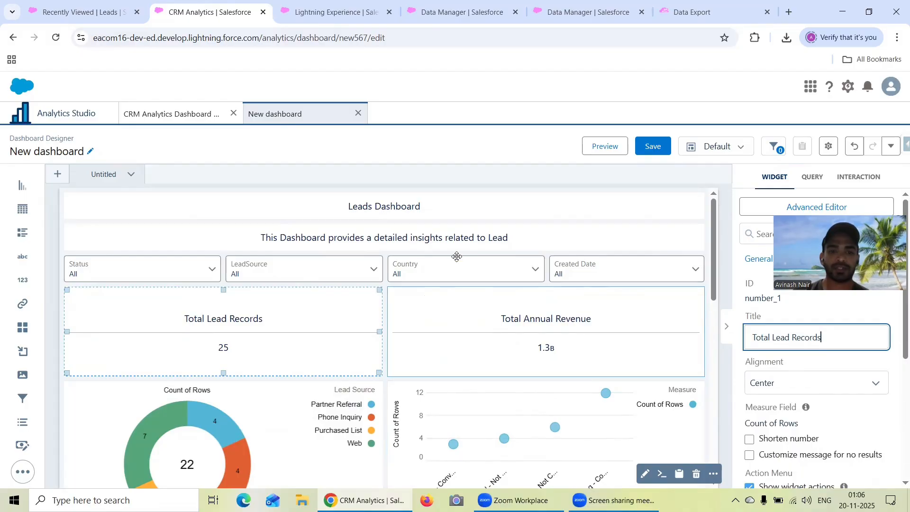
Step: Set the font size of the dashboard's description text to 12
{"action": "left_click", "coordinate": [463, 237]}
{"action": "left_click_drag", "start_coordinate": [845, 472], "coordinate": [759, 445]}
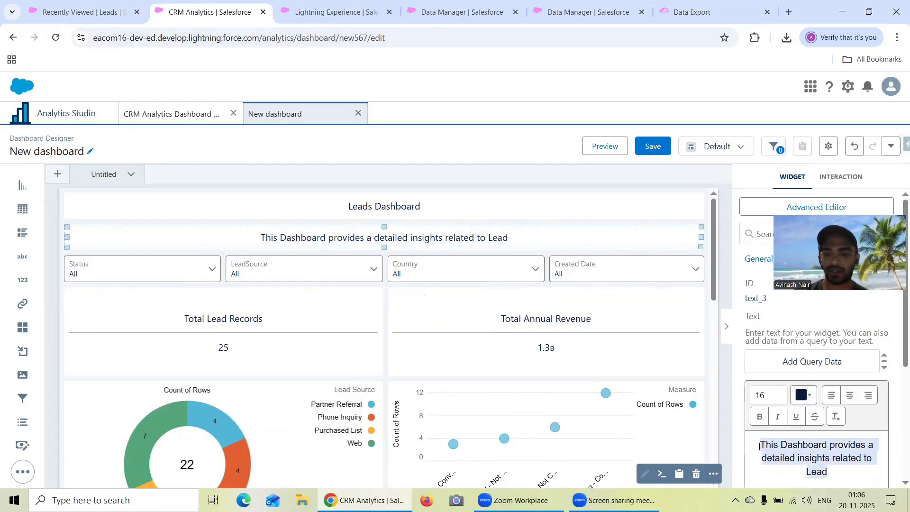
{"action": "left_click", "coordinate": [759, 401]}
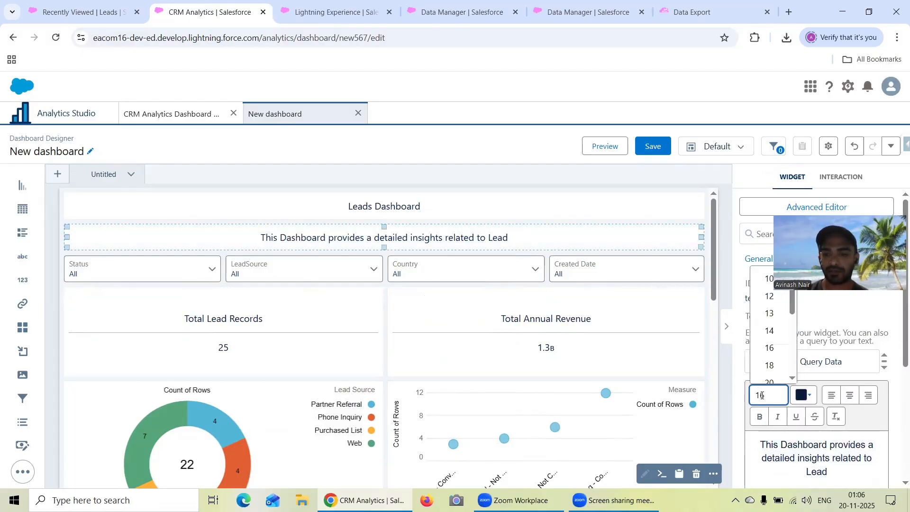
{"action": "left_click", "coordinate": [769, 297]}
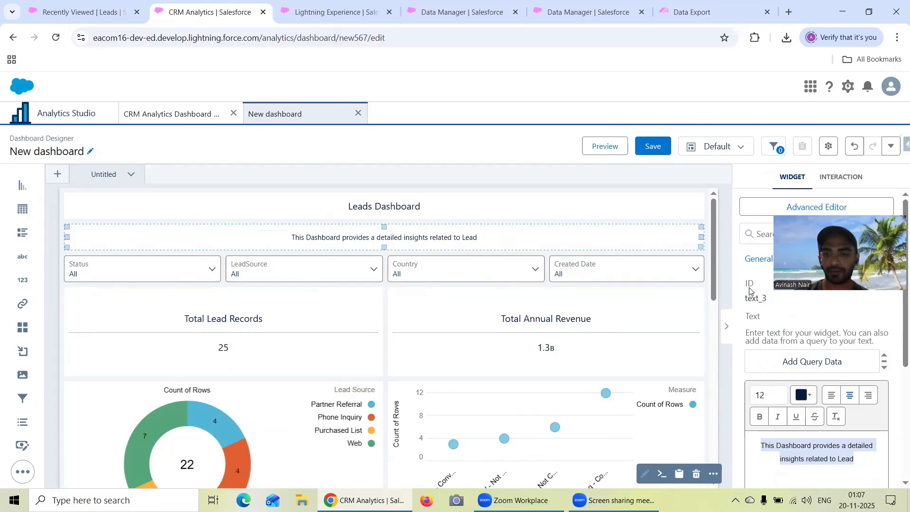
Step: Set the font size of the Leads Dashboard heading text to 18
{"action": "left_click", "coordinate": [470, 214]}
{"action": "left_click", "coordinate": [763, 395]}
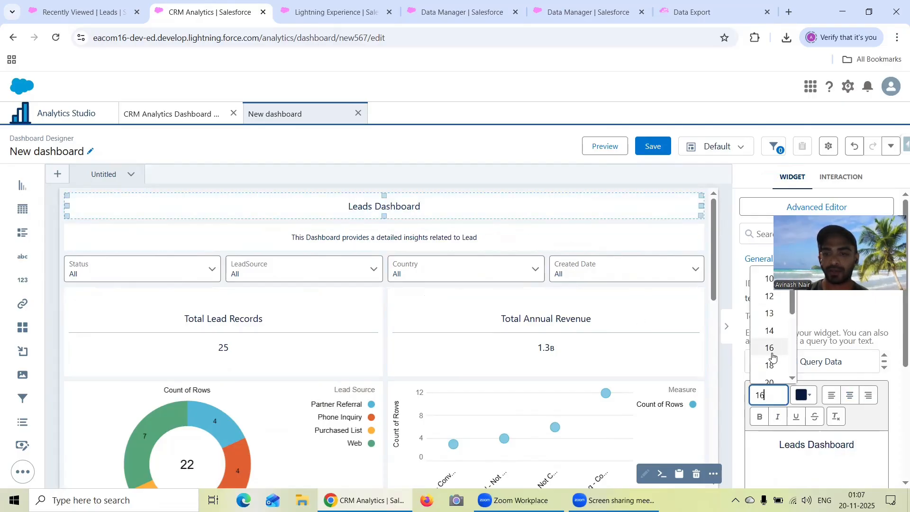
{"action": "left_click", "coordinate": [769, 365]}
{"action": "left_click_drag", "start_coordinate": [867, 449], "coordinate": [742, 445]}
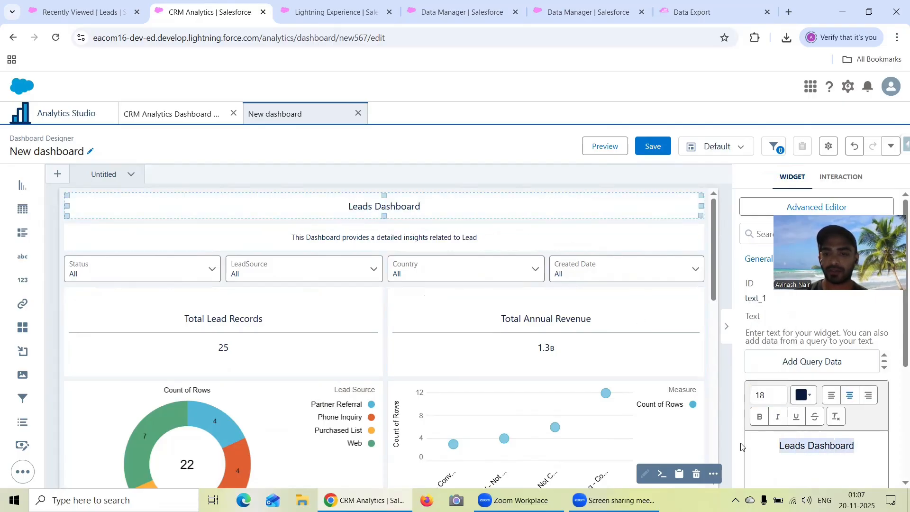
{"action": "left_click", "coordinate": [763, 395]}
{"action": "left_click", "coordinate": [769, 363]}
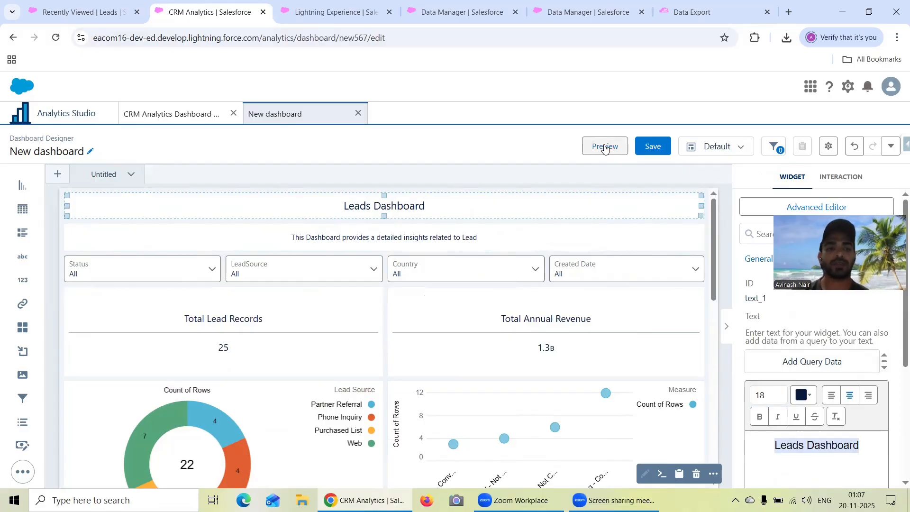
Step: Preview the dashboard, test it with Status Closed - Converted and LeadSource Phone Inquiry, and reset the filters
{"action": "left_click", "coordinate": [605, 147]}
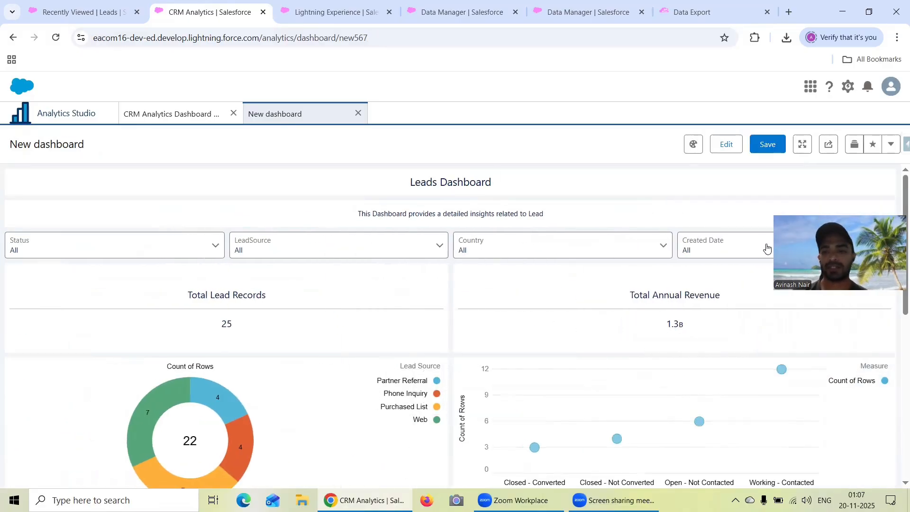
{"action": "left_click_drag", "start_coordinate": [822, 249], "coordinate": [809, 135]}
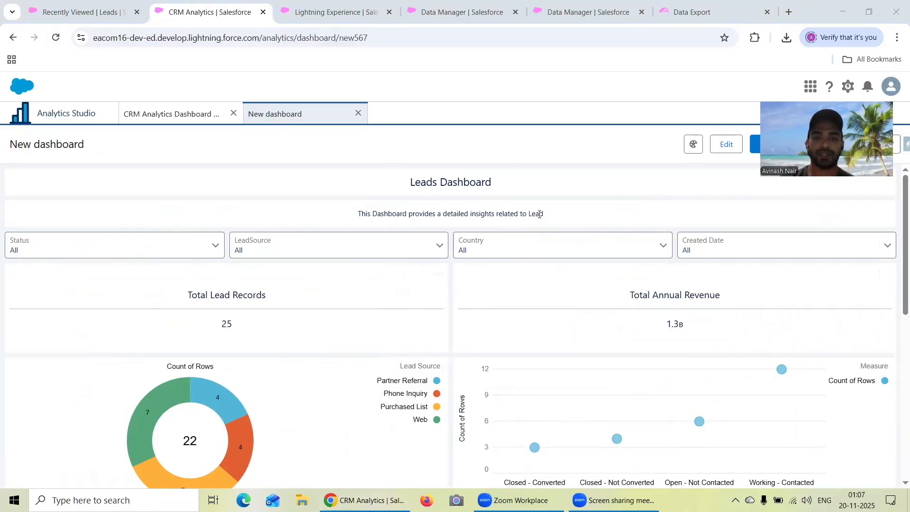
{"action": "left_click", "coordinate": [145, 252]}
{"action": "left_click", "coordinate": [98, 325]}
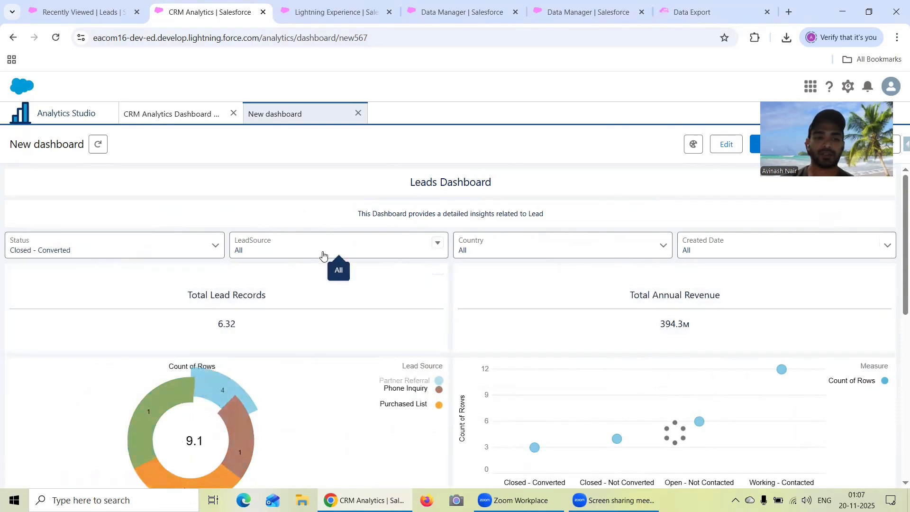
{"action": "left_click", "coordinate": [319, 244]}
{"action": "left_click", "coordinate": [282, 326]}
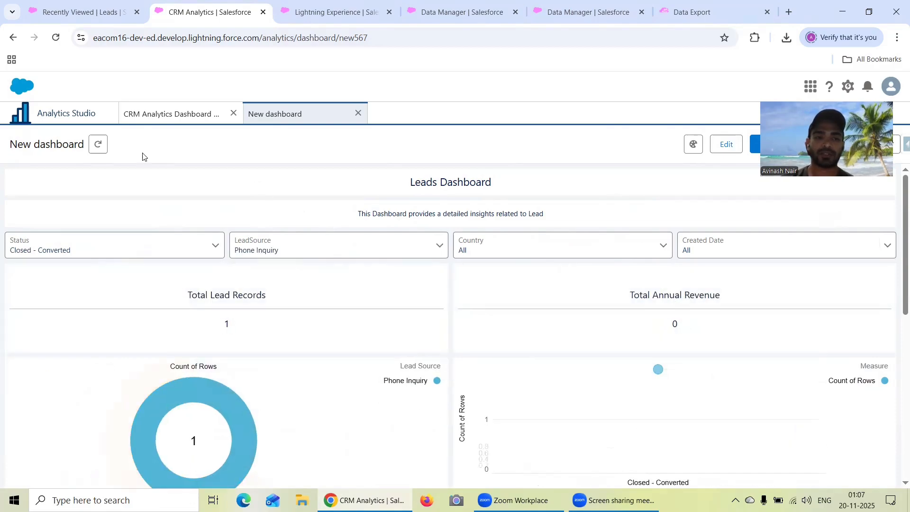
{"action": "left_click", "coordinate": [98, 144]}
Step: Test the preview with Country France and Created Date Current Fiscal Year, and reset the filters
{"action": "left_click", "coordinate": [531, 251]}
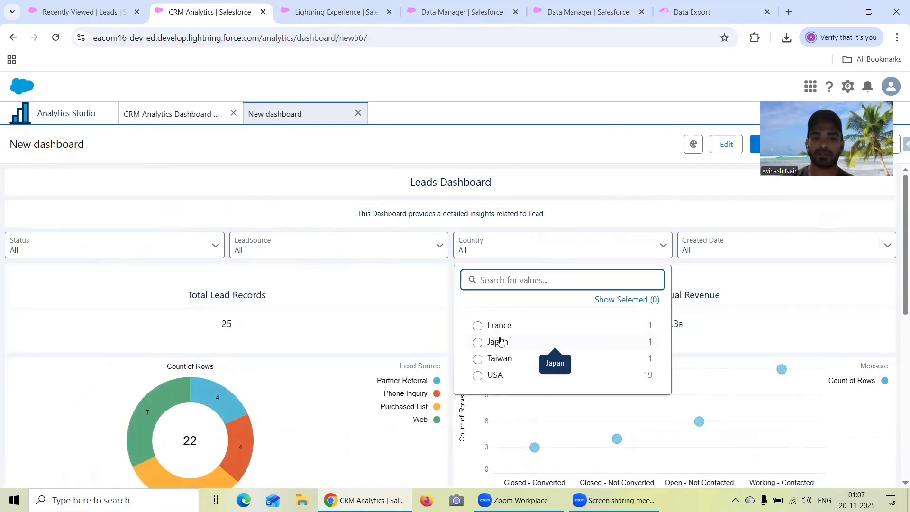
{"action": "left_click", "coordinate": [500, 331]}
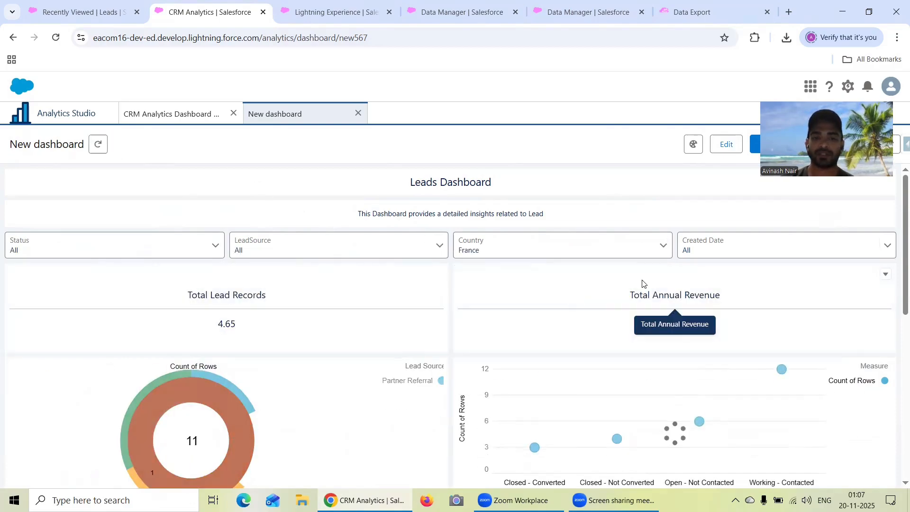
{"action": "left_click", "coordinate": [741, 259]}
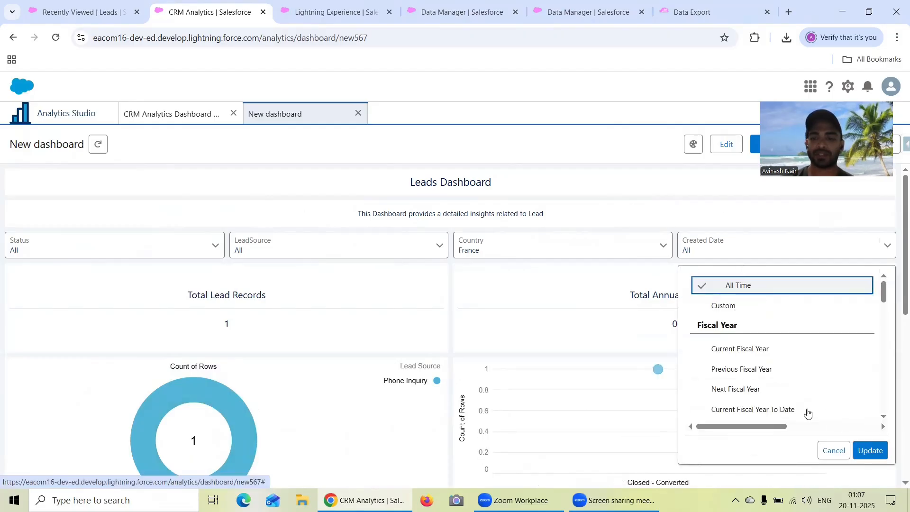
{"action": "left_click", "coordinate": [739, 350]}
{"action": "left_click", "coordinate": [869, 450]}
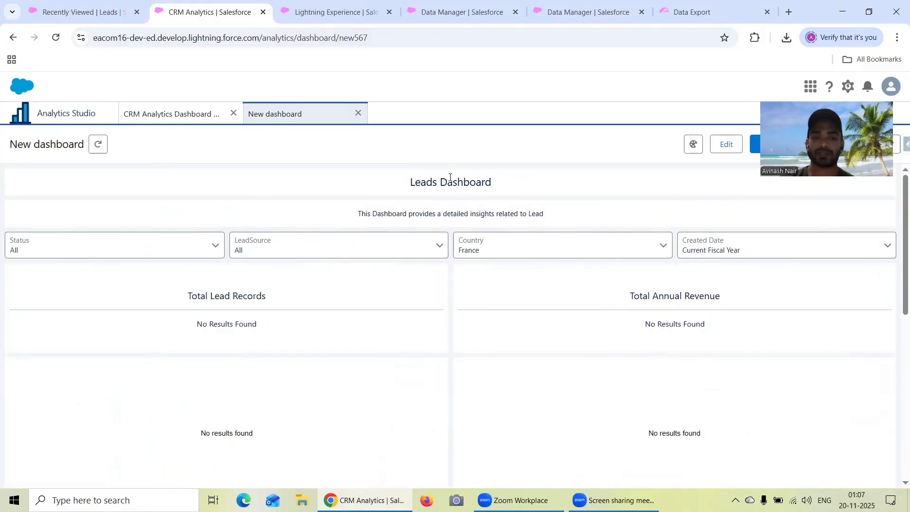
{"action": "left_click", "coordinate": [97, 144]}
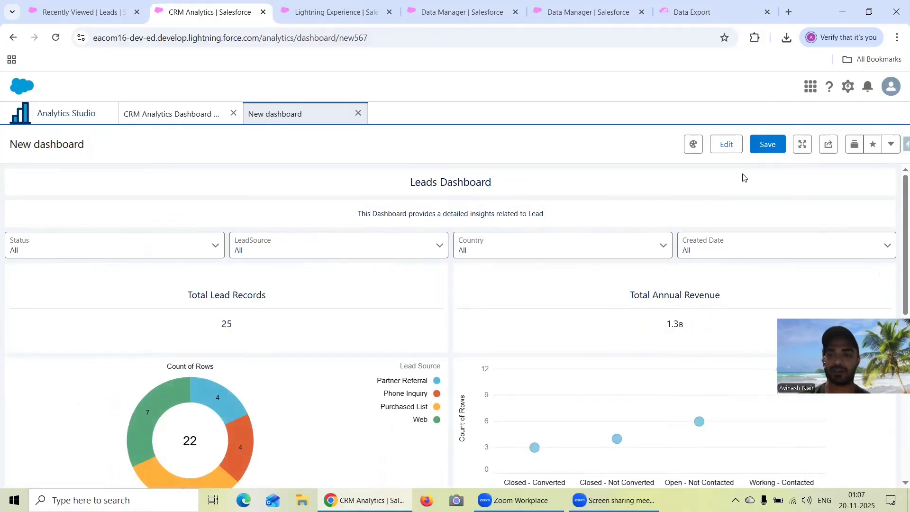
Step: Return to editing the dashboard and set the Country filter's query to allow multiple selections
{"action": "left_click", "coordinate": [718, 149]}
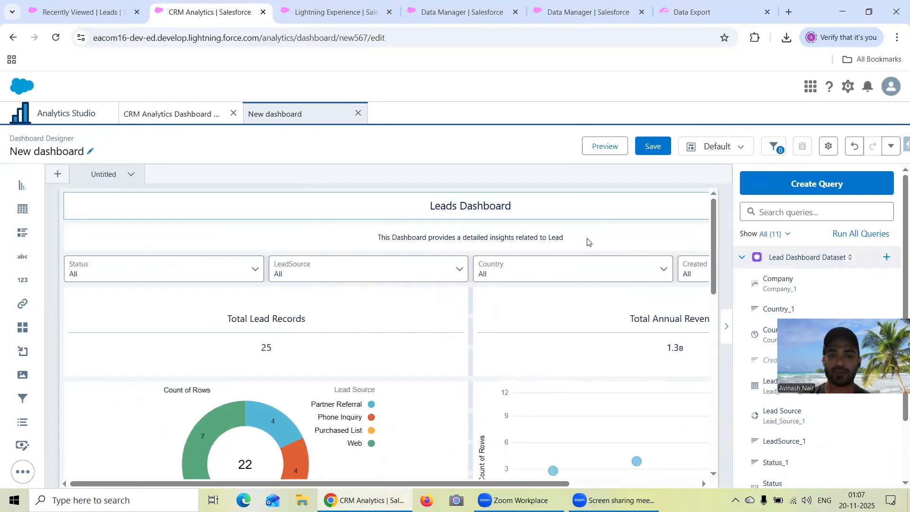
{"action": "left_click", "coordinate": [450, 269]}
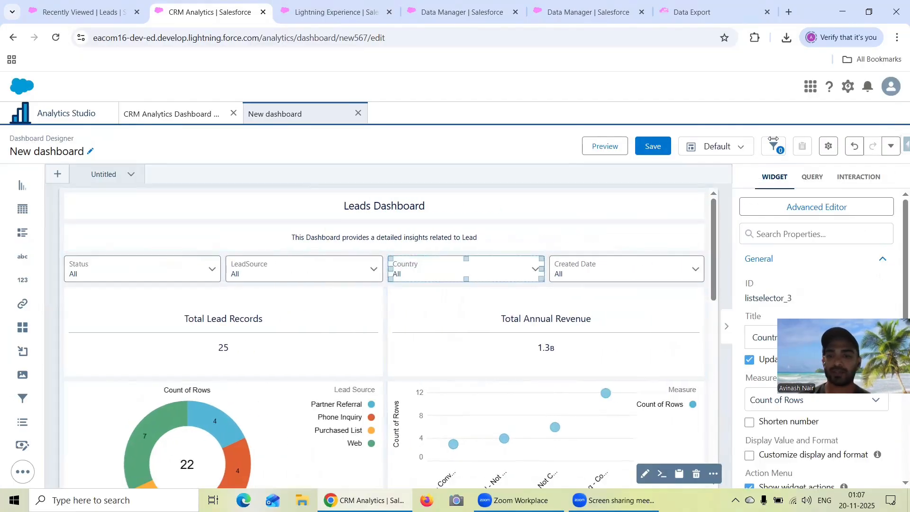
{"action": "left_click", "coordinate": [814, 182]}
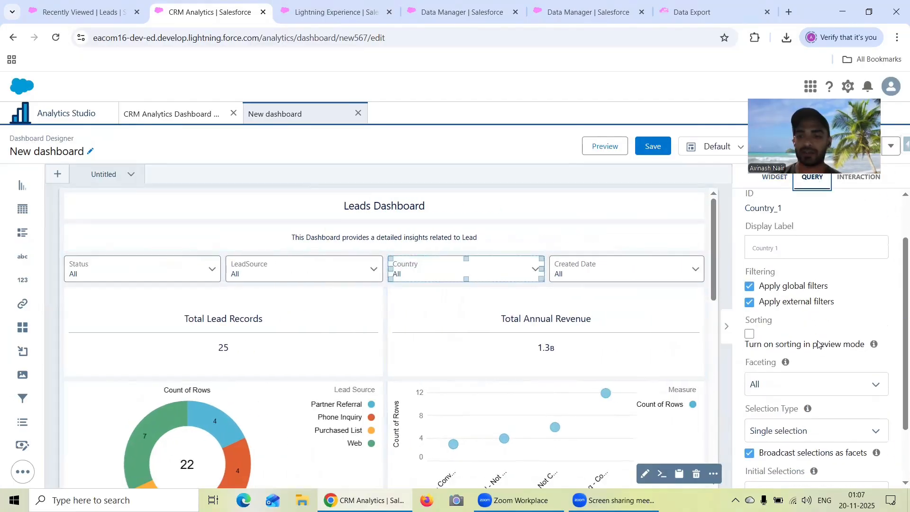
{"action": "scroll", "coordinate": [806, 356], "scroll_direction": "down", "scroll_amount": 3}
{"action": "left_click", "coordinate": [802, 372]}
{"action": "left_click", "coordinate": [791, 429]}
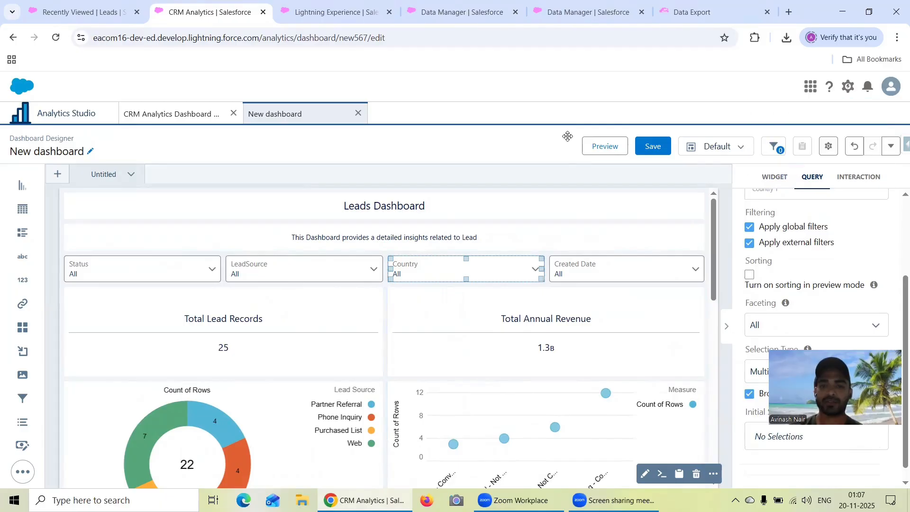
Step: Save the dashboard as Leads Dashboard in the CRM Analytics Dashboard App
{"action": "left_click", "coordinate": [652, 146]}
{"action": "left_click_drag", "start_coordinate": [427, 177], "coordinate": [340, 178]}
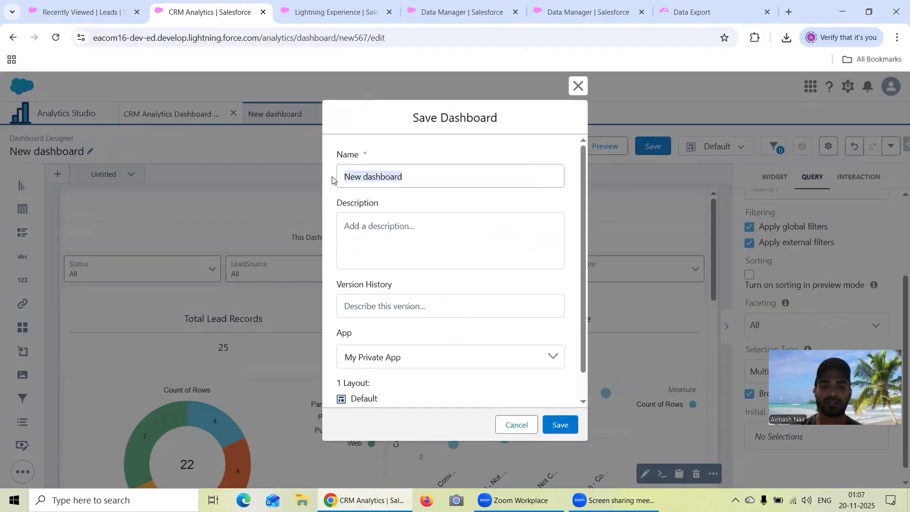
{"action": "type", "text": "Leads"}
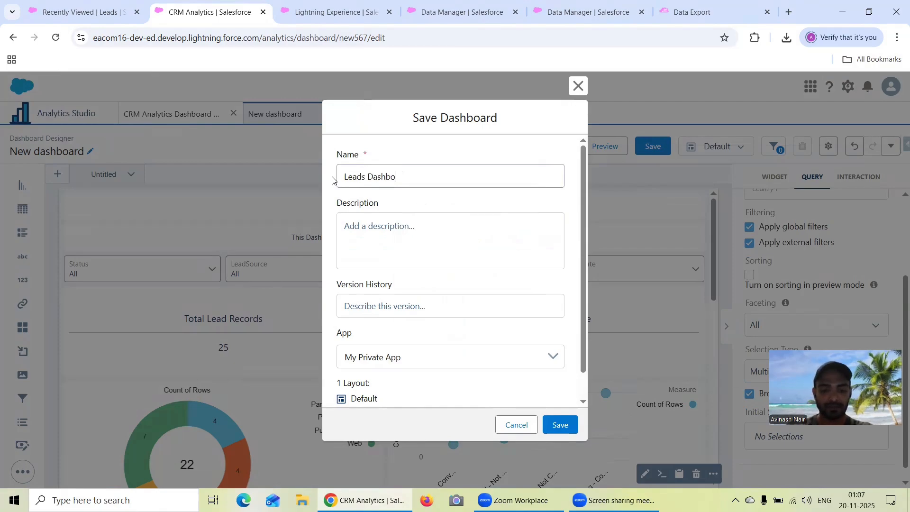
{"action": "left_click", "coordinate": [449, 358]}
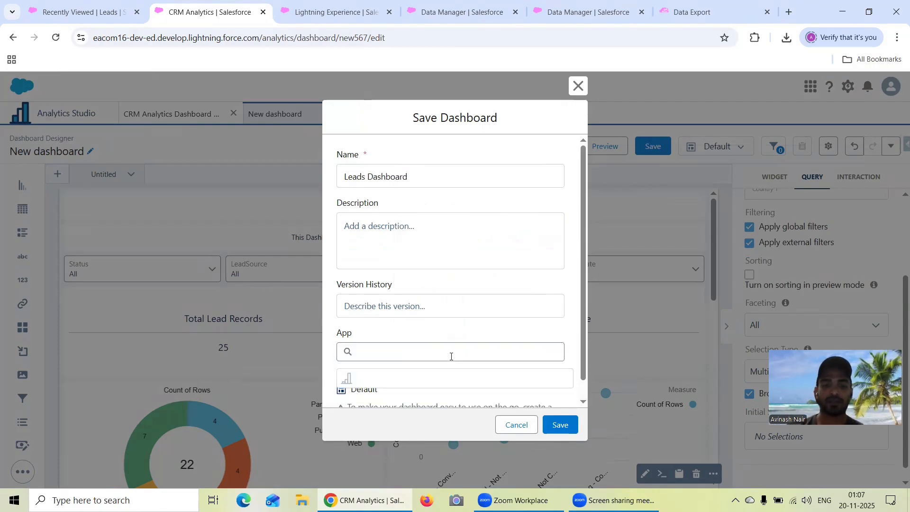
{"action": "left_click", "coordinate": [454, 409]}
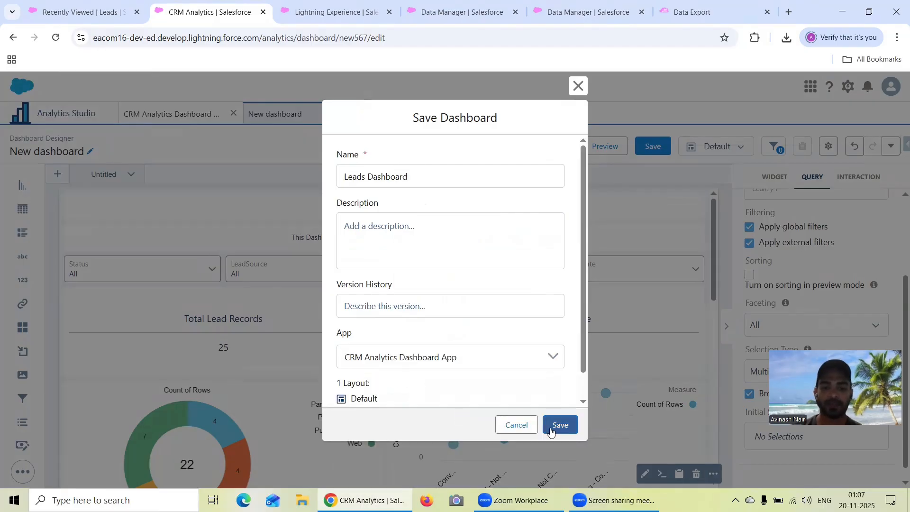
{"action": "left_click", "coordinate": [560, 425]}
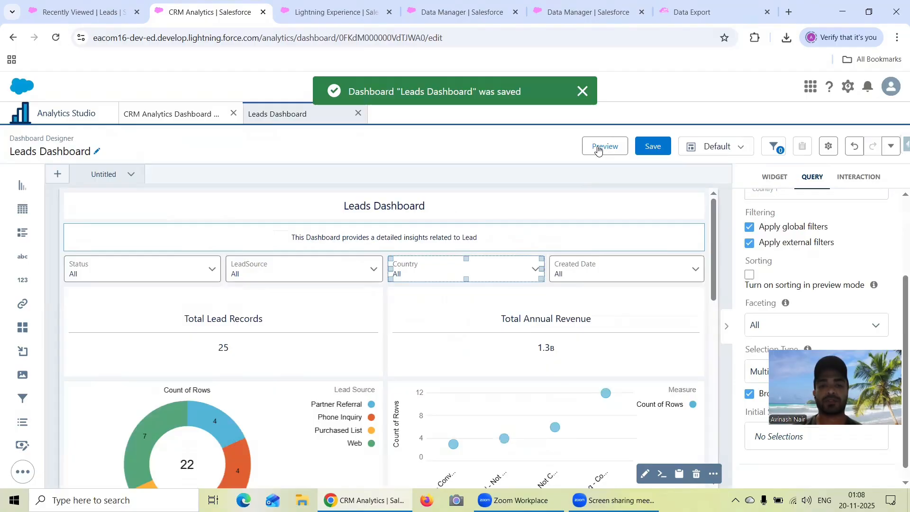
Step: Preview the dashboard and filter it by the countries France and Japan together
{"action": "left_click", "coordinate": [598, 149]}
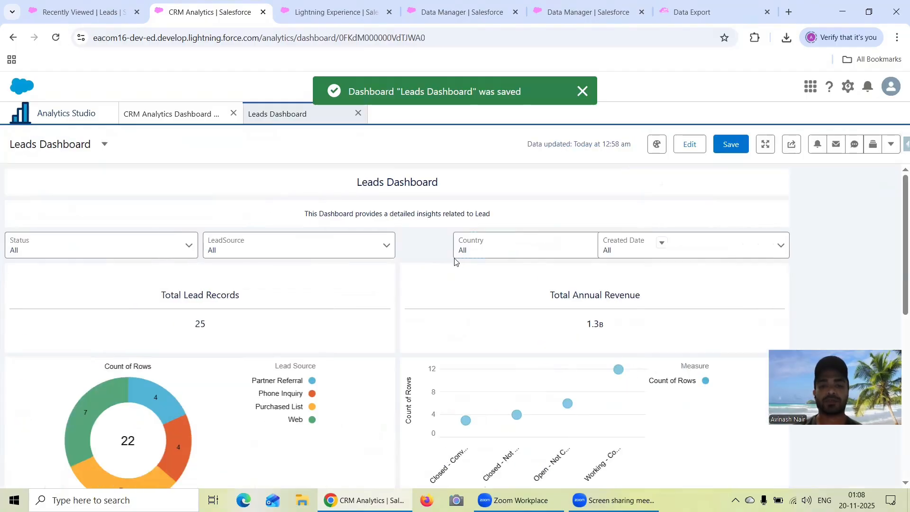
{"action": "left_click", "coordinate": [519, 248]}
{"action": "left_click", "coordinate": [499, 326]}
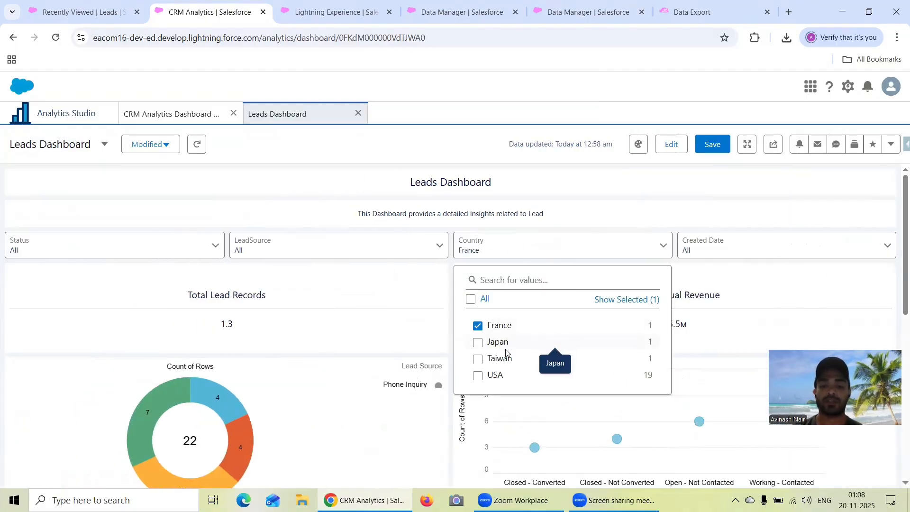
{"action": "left_click", "coordinate": [498, 342]}
{"action": "left_click", "coordinate": [624, 219]}
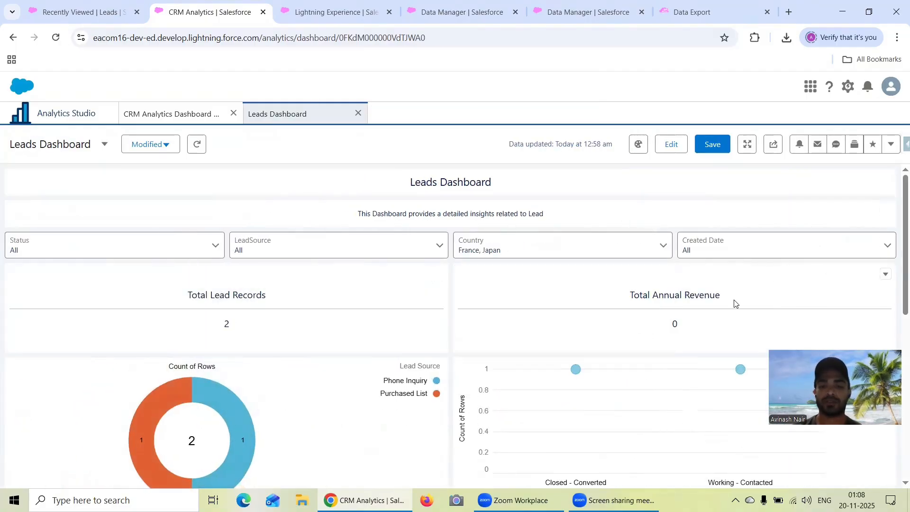
Step: Examine the charts, country map and details table for the selected countries, and return the dashboard to its initial view
{"action": "scroll", "coordinate": [741, 299], "scroll_direction": "down", "scroll_amount": 4}
{"action": "scroll", "coordinate": [741, 301], "scroll_direction": "down", "scroll_amount": 3}
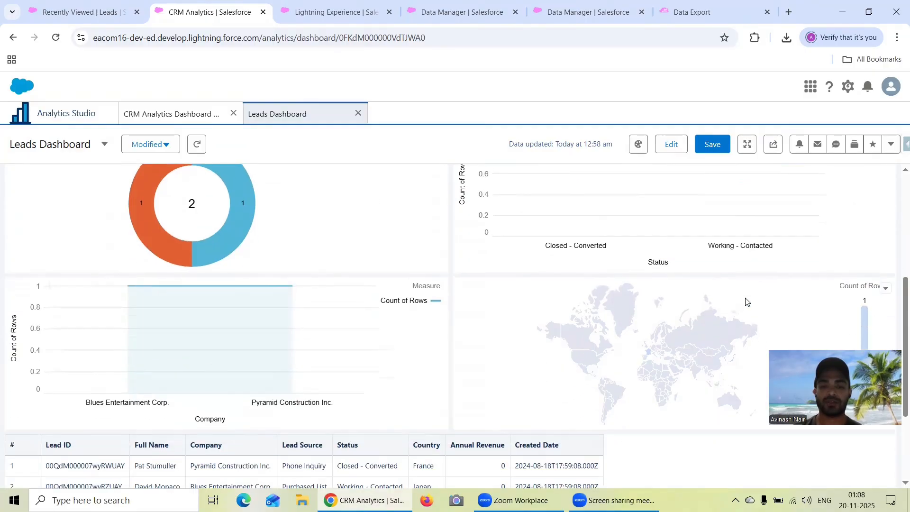
{"action": "scroll", "coordinate": [668, 327], "scroll_direction": "up", "scroll_amount": 4}
{"action": "scroll", "coordinate": [668, 327], "scroll_direction": "up", "scroll_amount": 1}
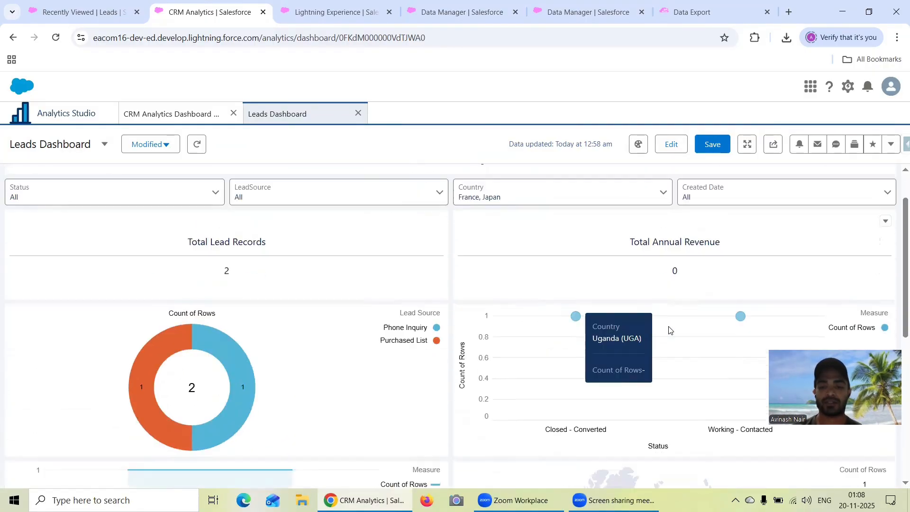
{"action": "scroll", "coordinate": [670, 325], "scroll_direction": "down", "scroll_amount": 6}
{"action": "scroll", "coordinate": [673, 240], "scroll_direction": "up", "scroll_amount": 1}
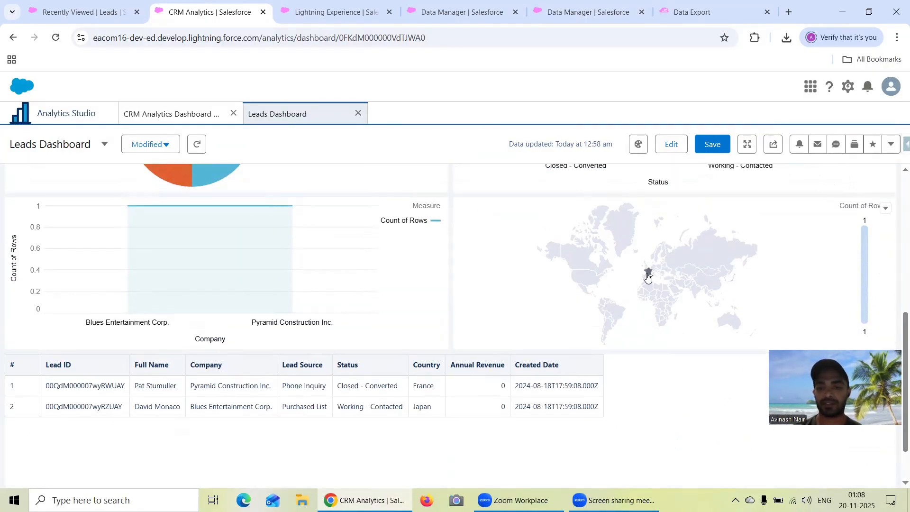
{"action": "mouse_move", "coordinate": [648, 277]}
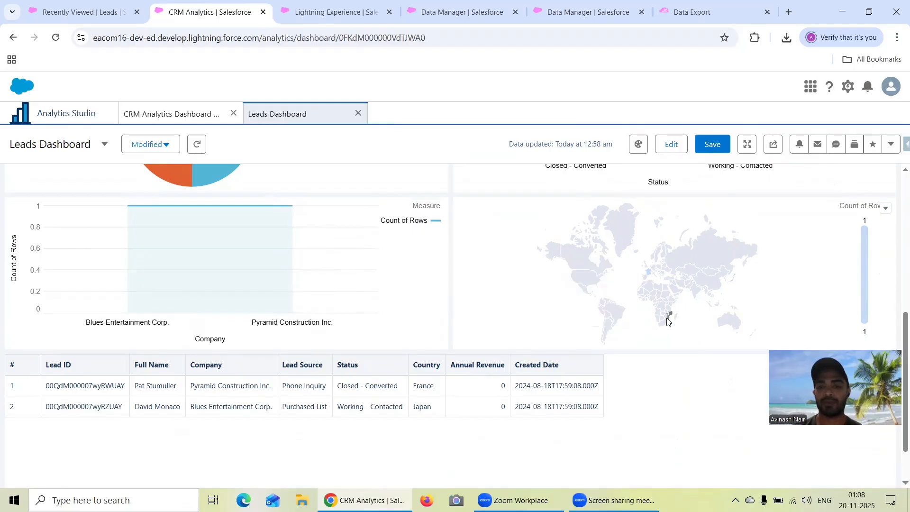
{"action": "mouse_move", "coordinate": [660, 298]}
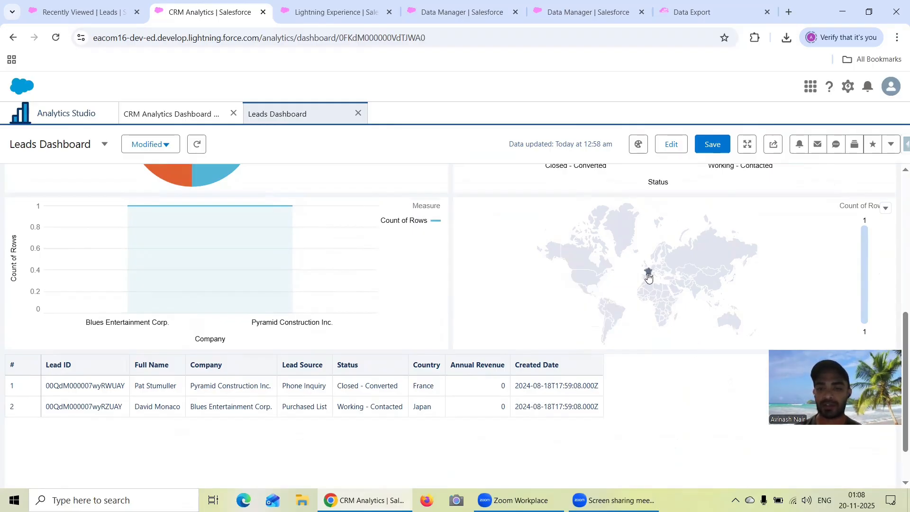
{"action": "scroll", "coordinate": [588, 351], "scroll_direction": "up", "scroll_amount": 7}
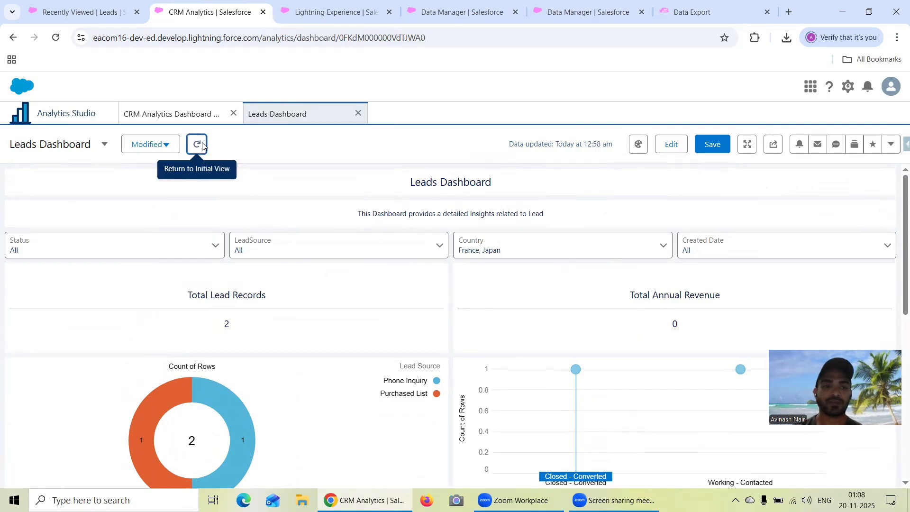
{"action": "left_click", "coordinate": [198, 145]}
Step: Examine the map's color legend and the lead counts for France and the United States in the unfiltered dashboard
{"action": "scroll", "coordinate": [756, 340], "scroll_direction": "down", "scroll_amount": 10}
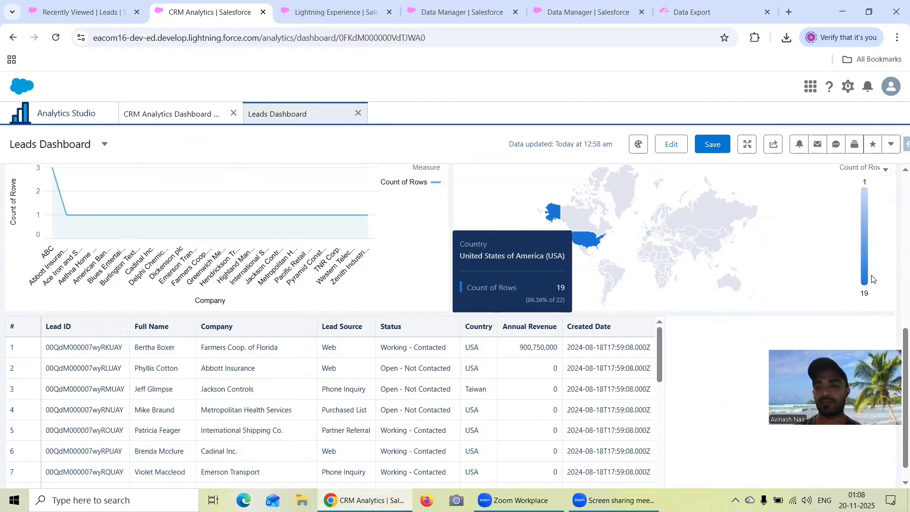
{"action": "scroll", "coordinate": [871, 274], "scroll_direction": "up", "scroll_amount": 1}
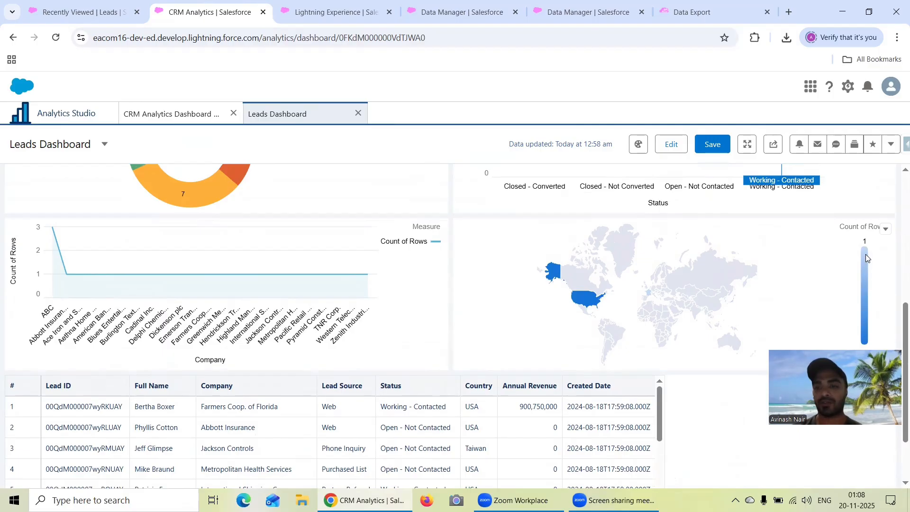
{"action": "scroll", "coordinate": [865, 258], "scroll_direction": "down", "scroll_amount": 1}
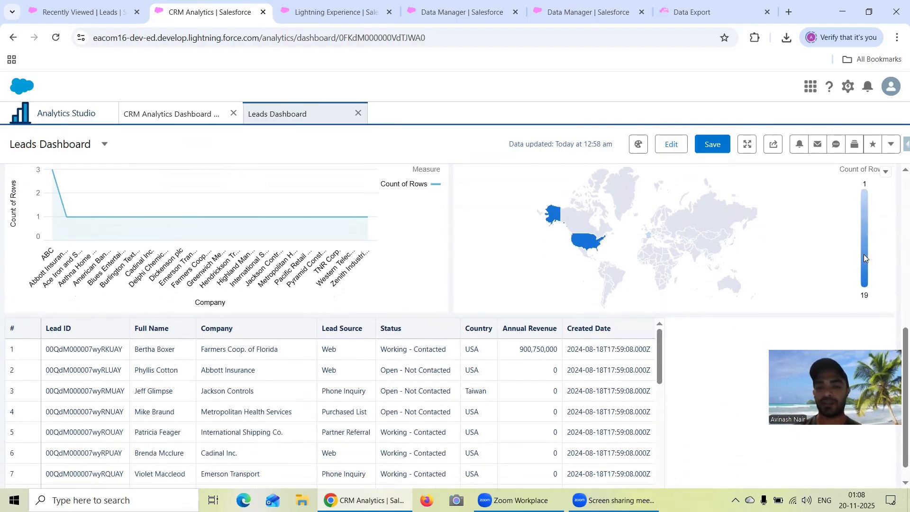
{"action": "mouse_move", "coordinate": [651, 235]}
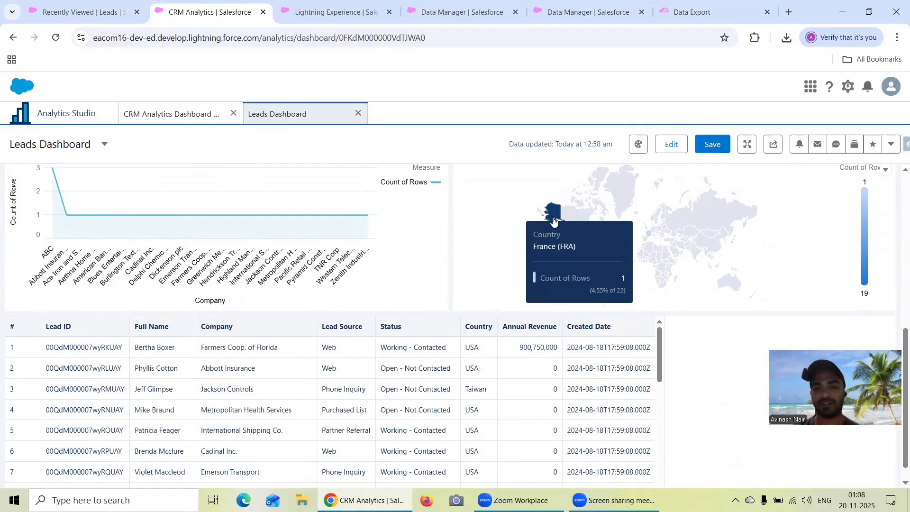
{"action": "mouse_move", "coordinate": [554, 213]}
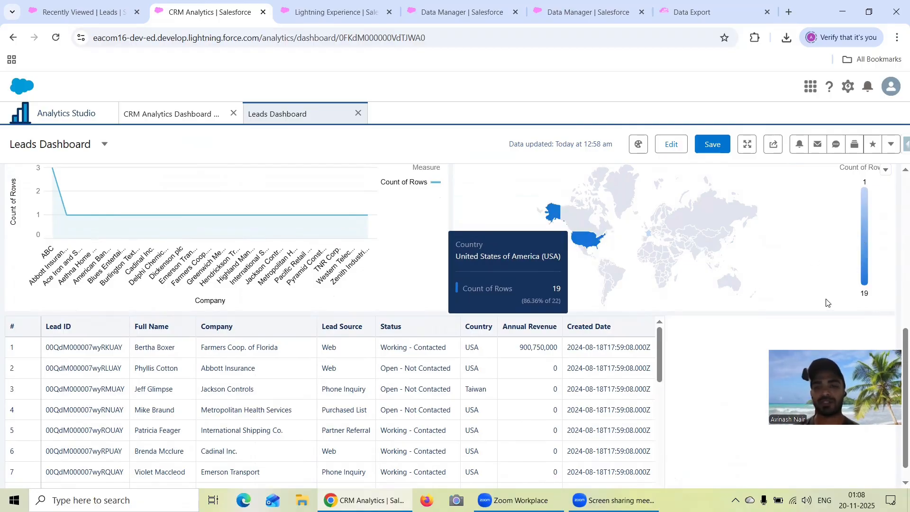
{"action": "scroll", "coordinate": [826, 301], "scroll_direction": "down", "scroll_amount": 1}
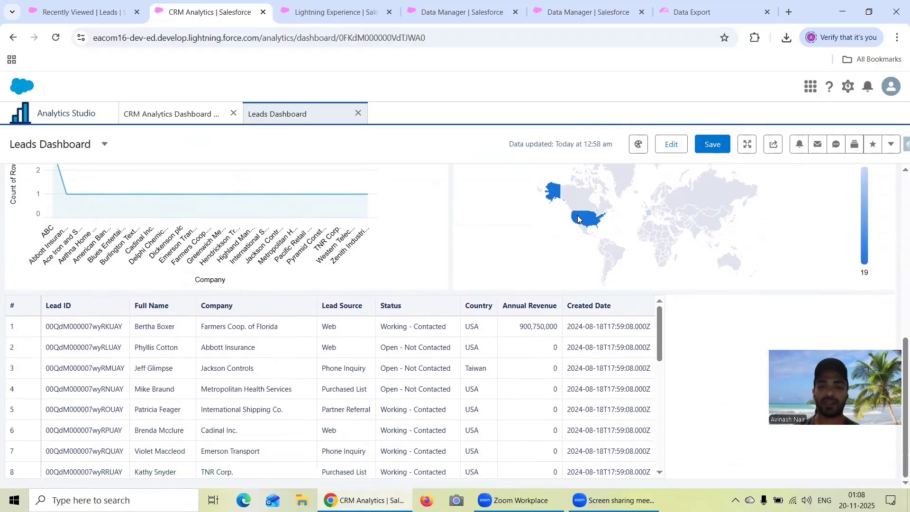
Step: Return to editing the dashboard and set the leads details table's column width to Fit to Widget
{"action": "left_click", "coordinate": [672, 144]}
{"action": "scroll", "coordinate": [664, 256], "scroll_direction": "down", "scroll_amount": 3}
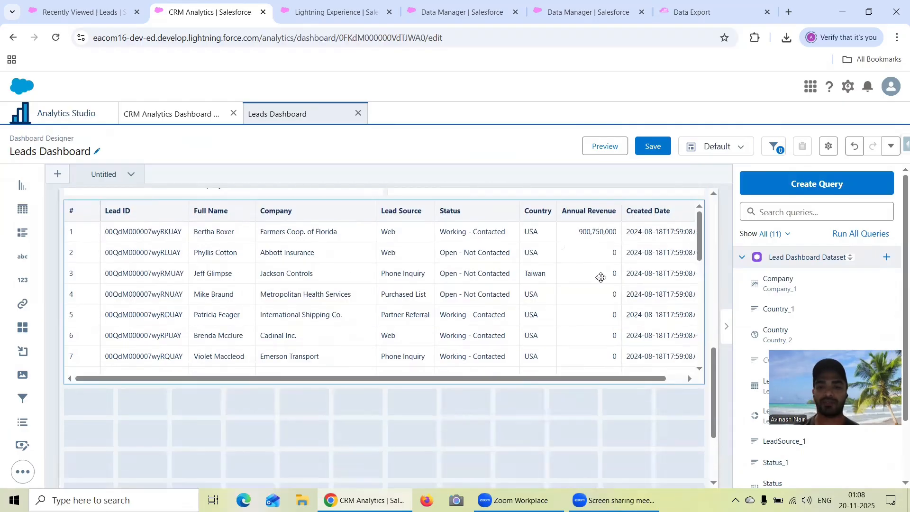
{"action": "left_click", "coordinate": [600, 278]}
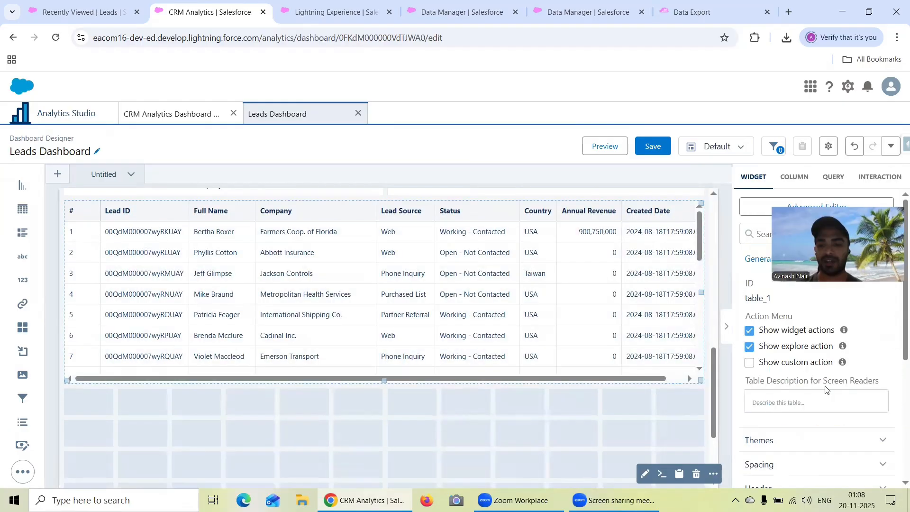
{"action": "scroll", "coordinate": [815, 374], "scroll_direction": "down", "scroll_amount": 3}
{"action": "left_click", "coordinate": [787, 325]}
{"action": "scroll", "coordinate": [805, 360], "scroll_direction": "down", "scroll_amount": 3}
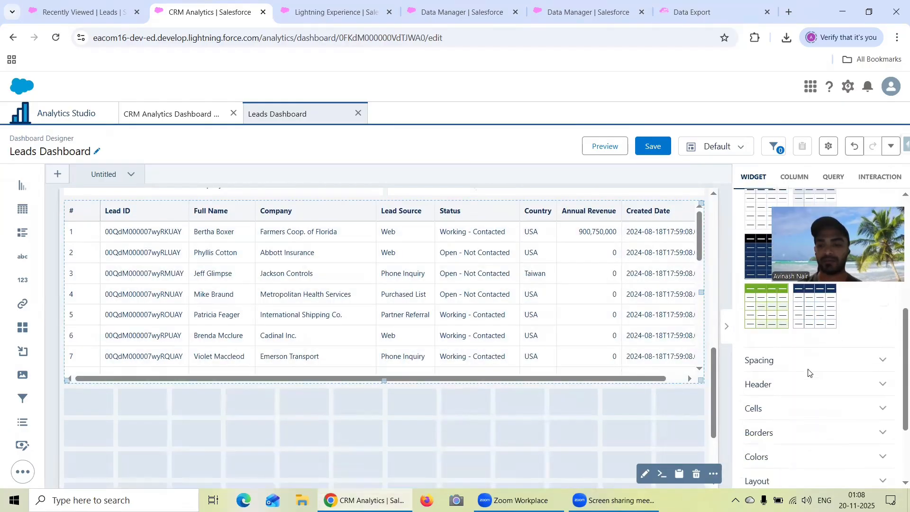
{"action": "scroll", "coordinate": [809, 373], "scroll_direction": "down", "scroll_amount": 1}
{"action": "left_click", "coordinate": [792, 339]}
{"action": "scroll", "coordinate": [812, 344], "scroll_direction": "down", "scroll_amount": 1}
{"action": "left_click", "coordinate": [802, 358]}
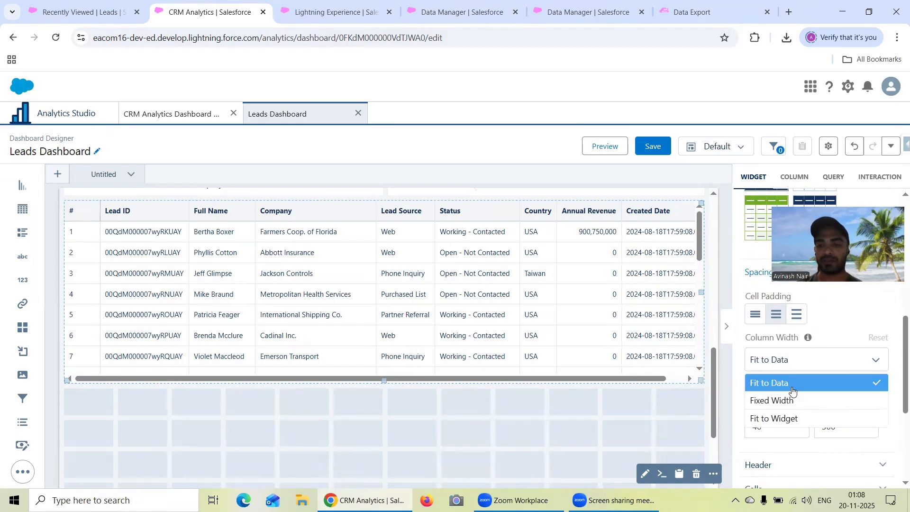
{"action": "left_click", "coordinate": [788, 419]}
Step: Preview the edited dashboard and save it again as Leads Dashboard in the CRM Analytics Dashboard App
{"action": "left_click", "coordinate": [604, 149]}
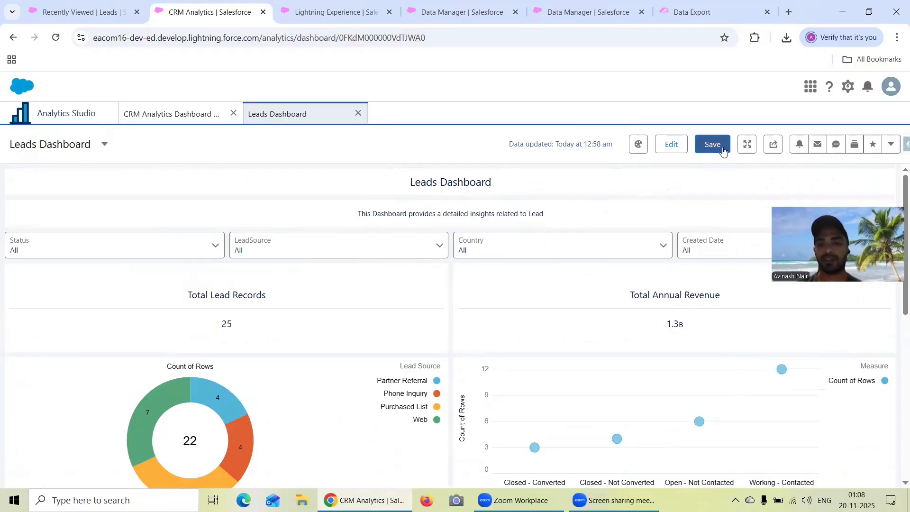
{"action": "left_click", "coordinate": [712, 144]}
{"action": "left_click", "coordinate": [560, 425]}
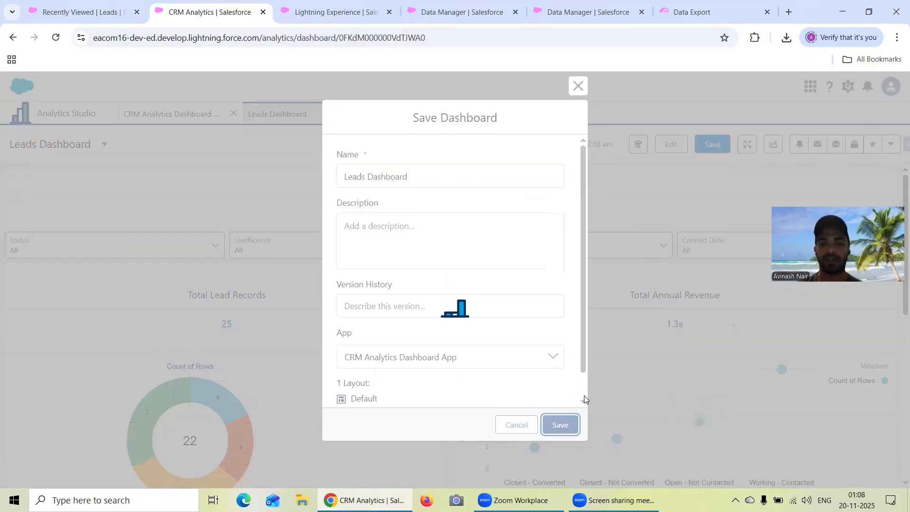